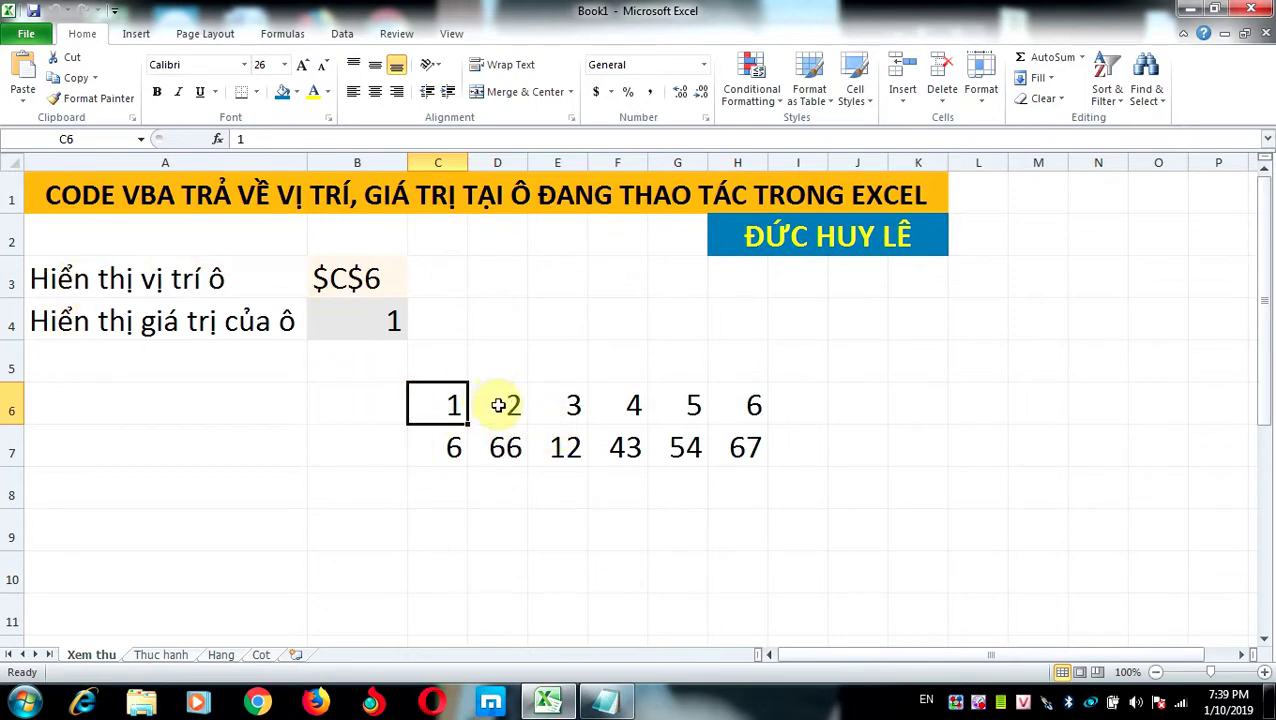
Step: Test the Xem thu macro on D6, D7, G6, F7, E4, H2:K2 and A4, ending on F7 (43)
double_click(498, 404)
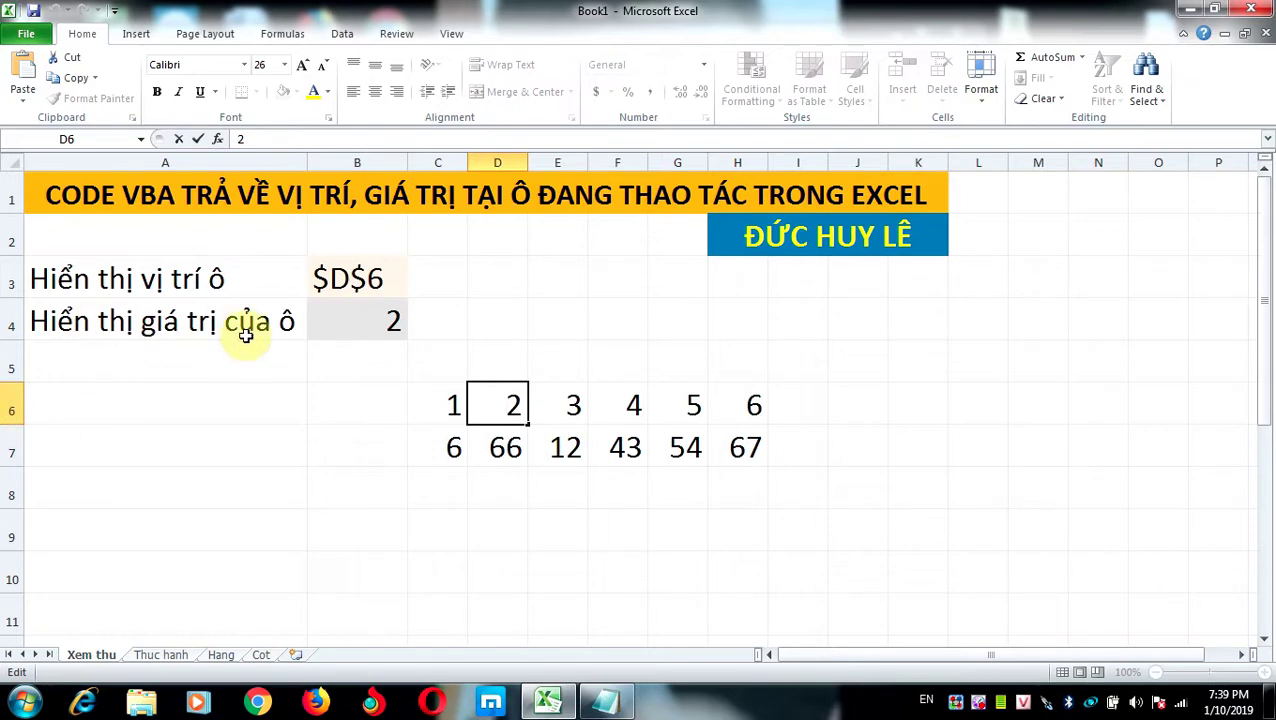
click(509, 453)
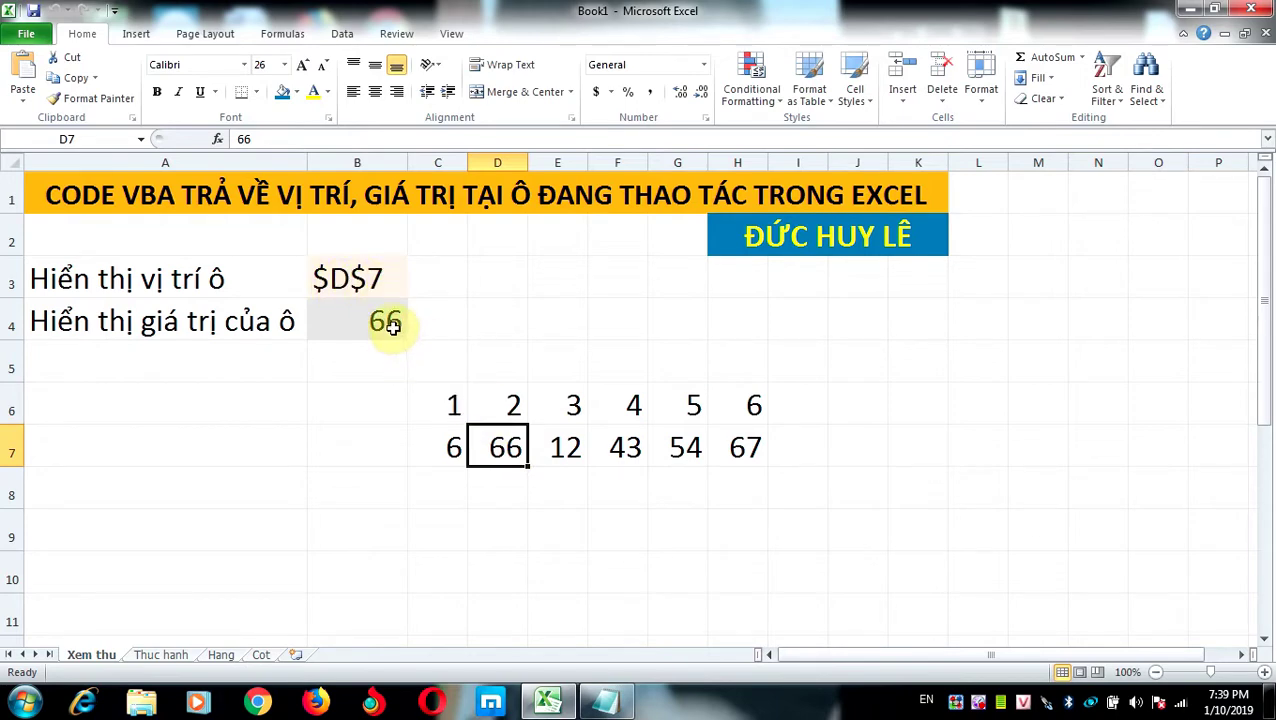
click(697, 404)
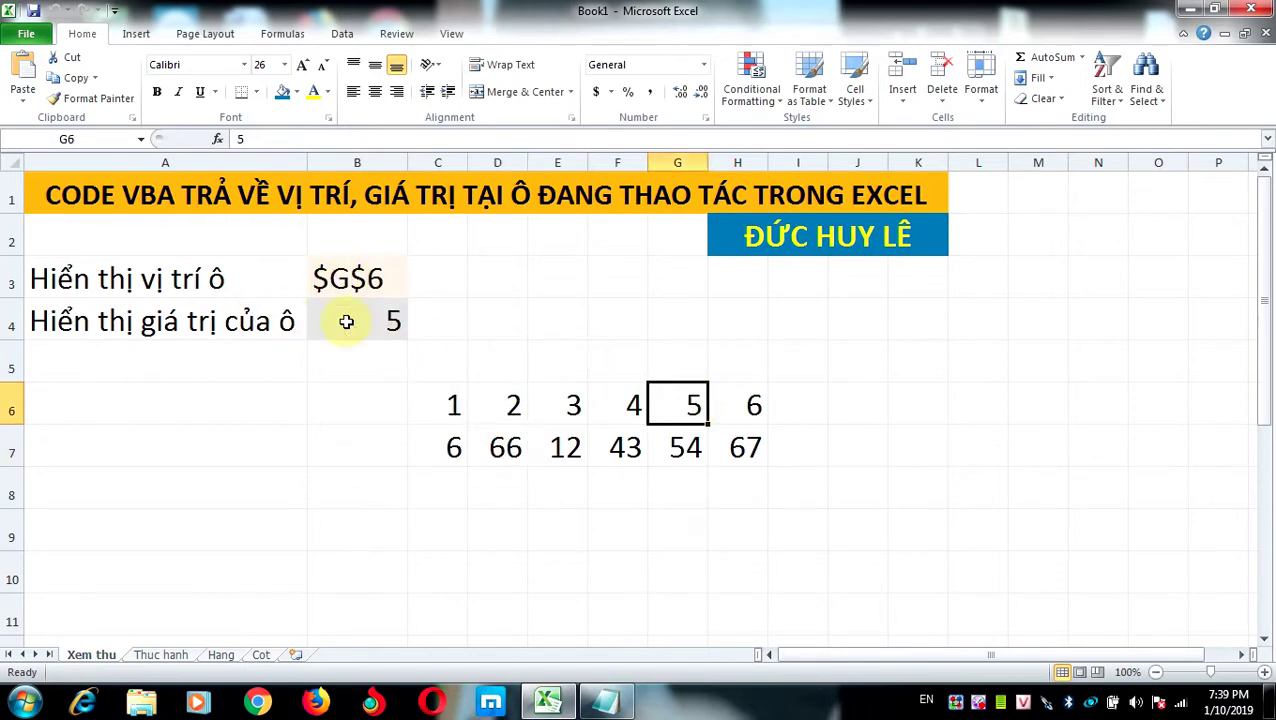
click(563, 403)
click(622, 449)
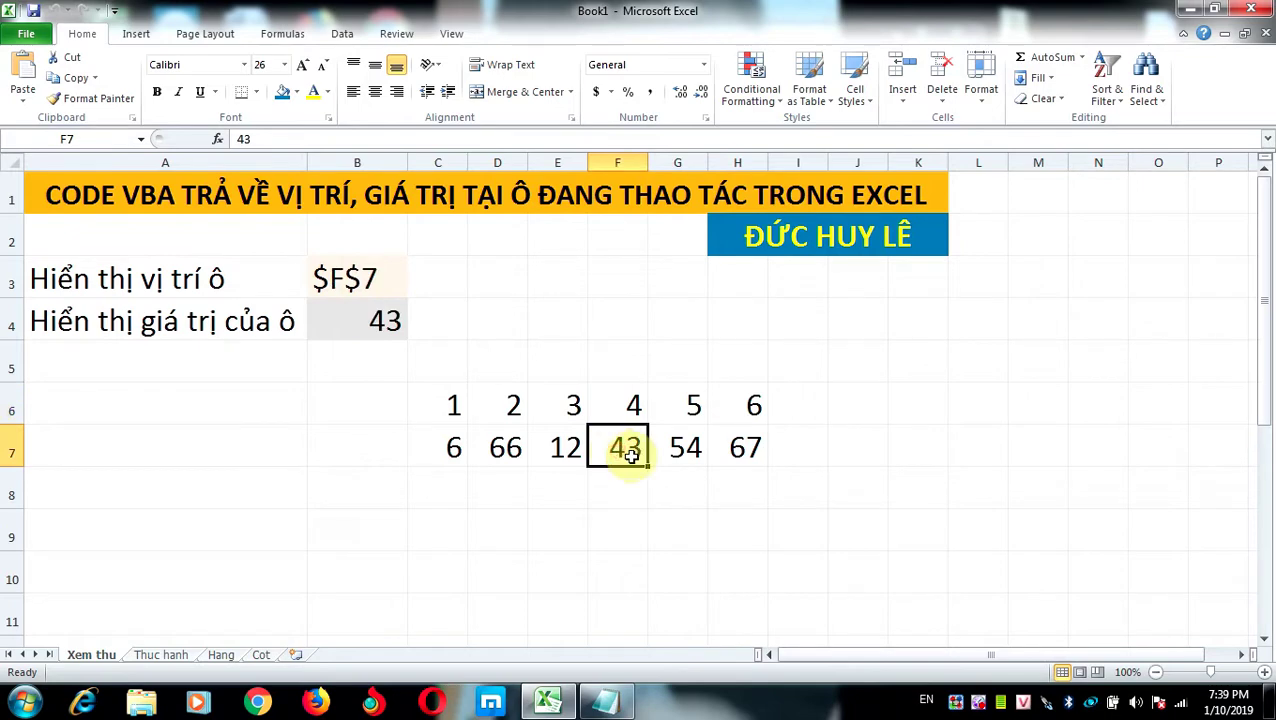
click(675, 443)
click(563, 328)
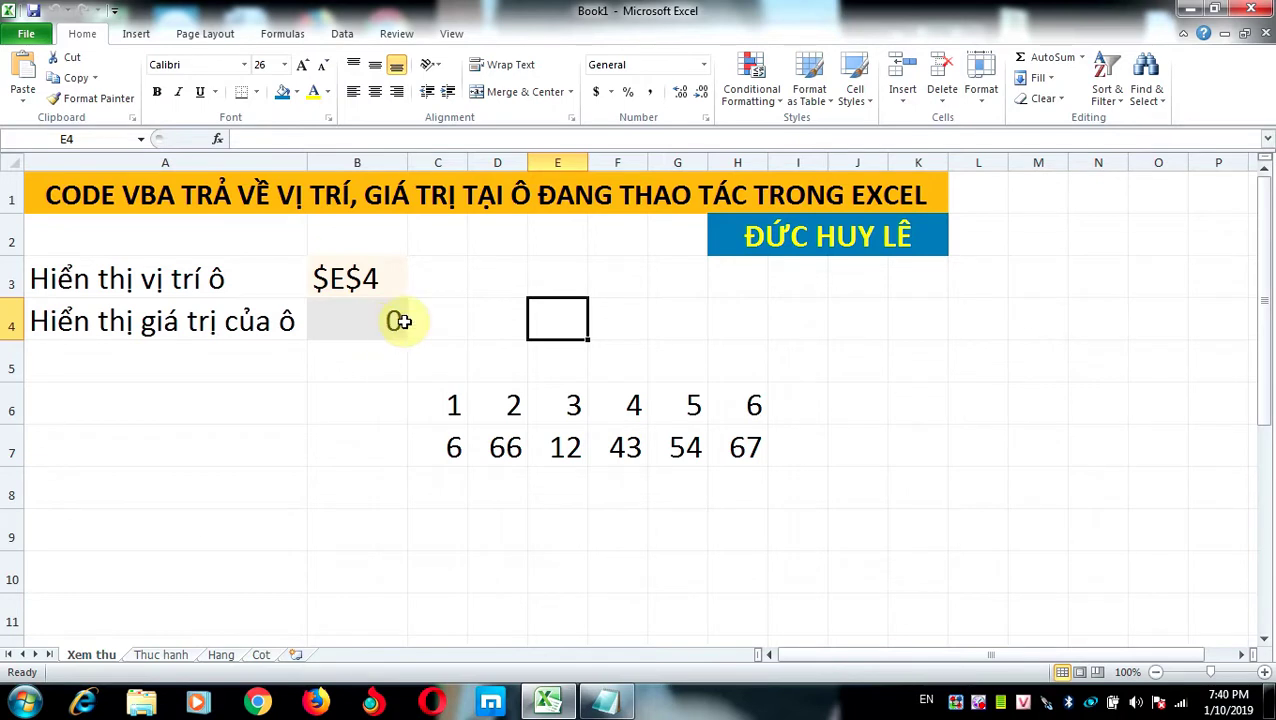
click(785, 235)
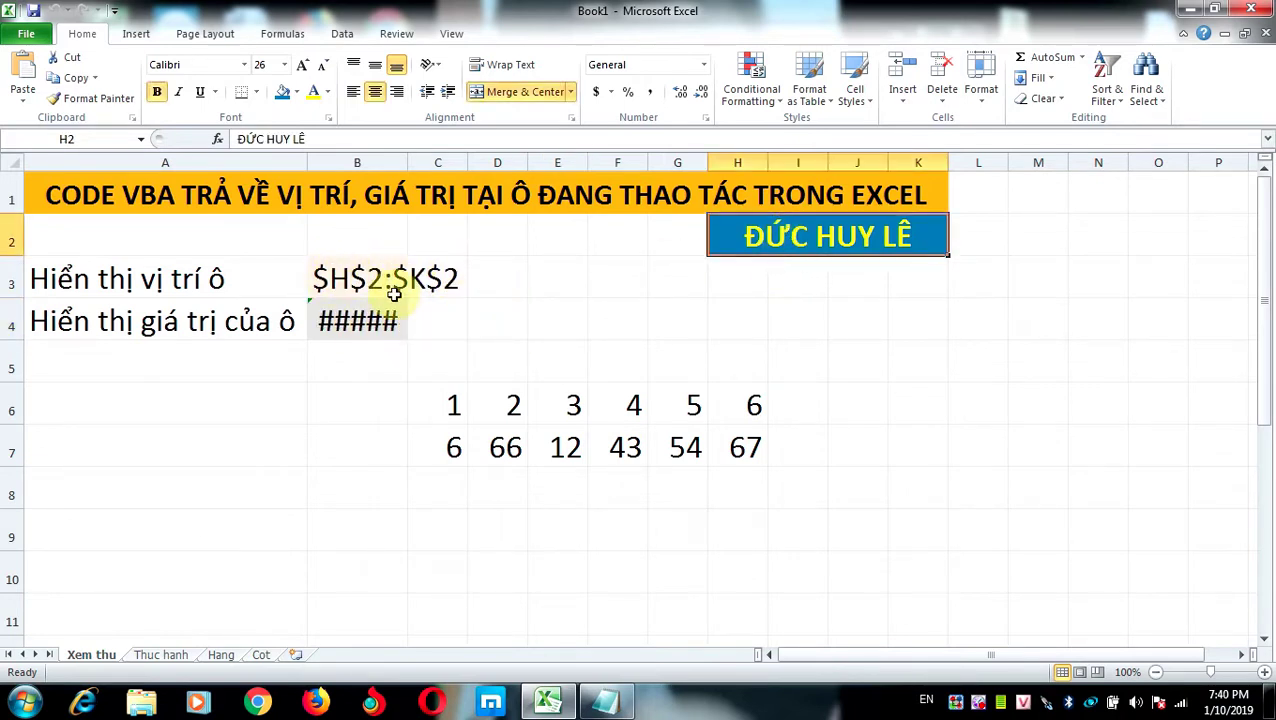
click(170, 319)
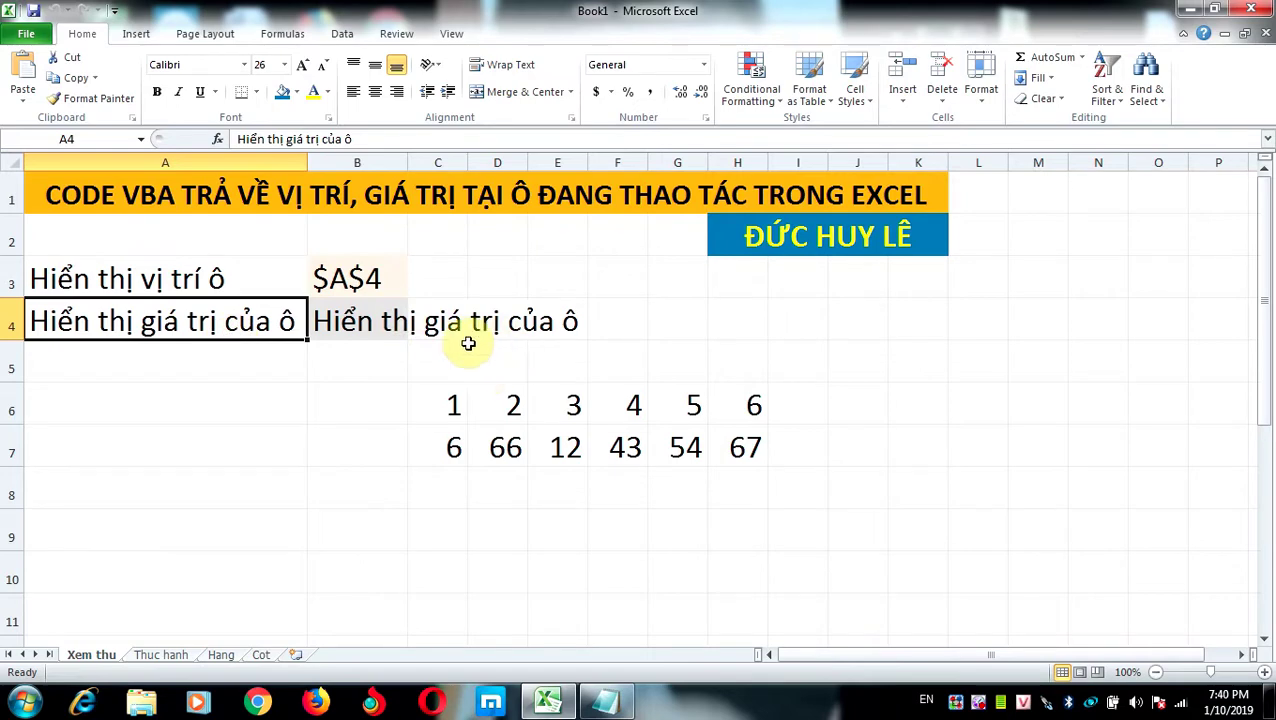
click(630, 450)
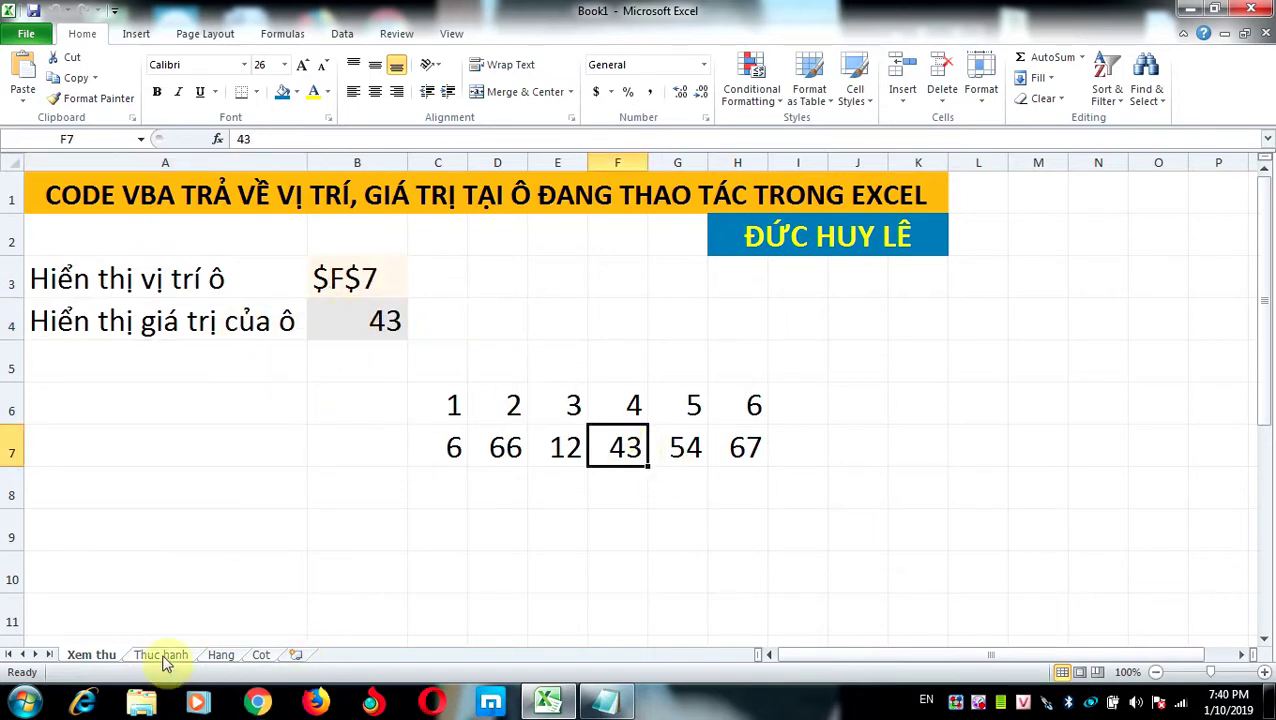
Step: Set the whole Thuc hanh sheet to font size 22, then bring up the Notepad VBA file
click(162, 656)
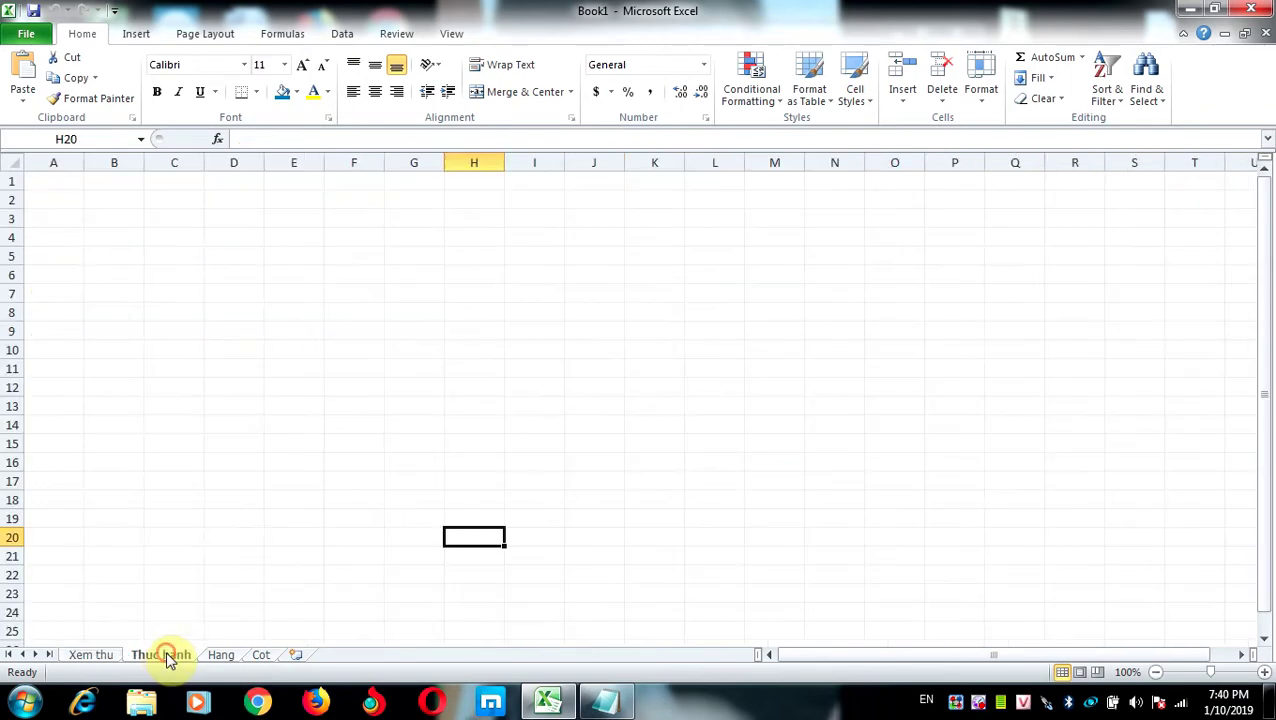
click(246, 310)
key(ctrl+a)
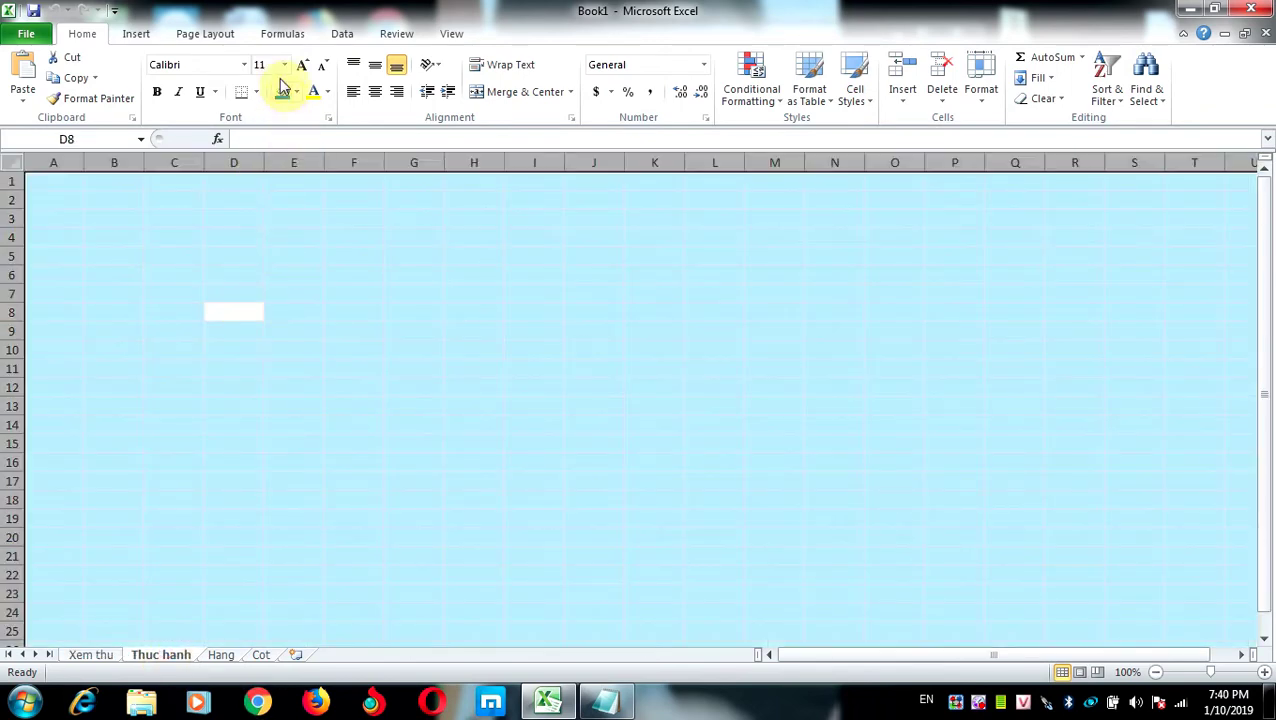
click(284, 64)
click(265, 229)
click(265, 229)
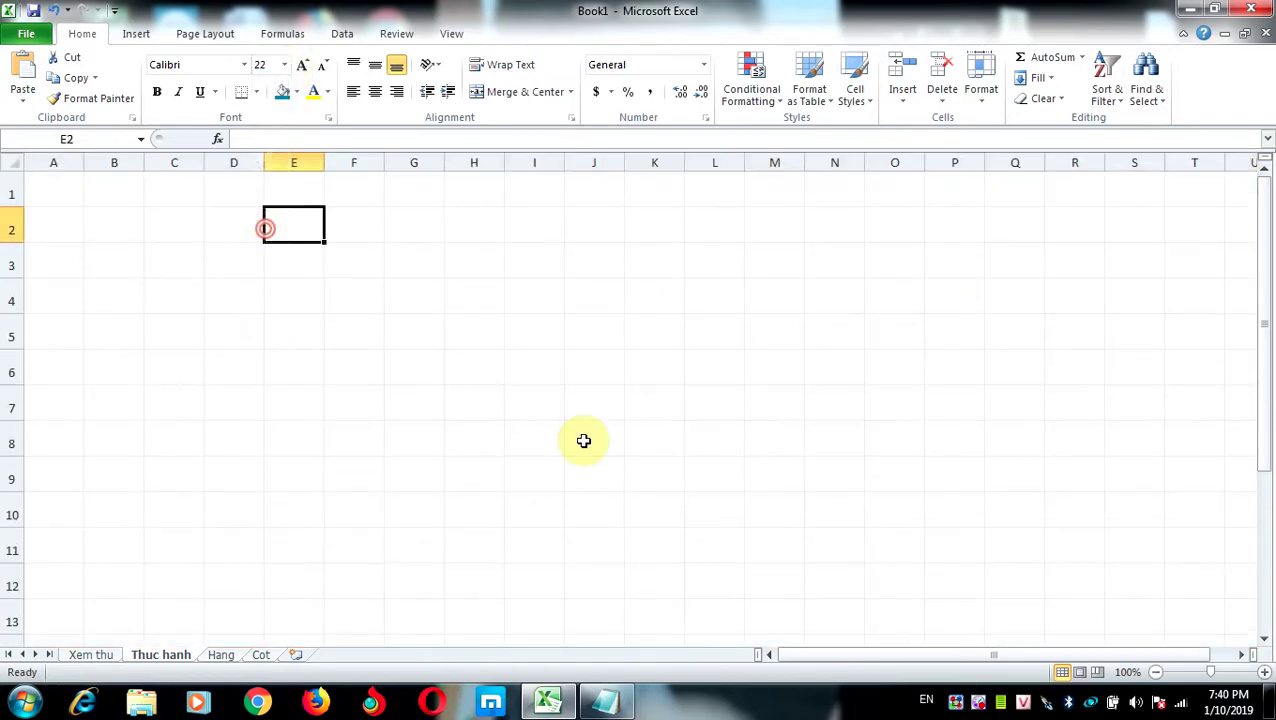
click(627, 438)
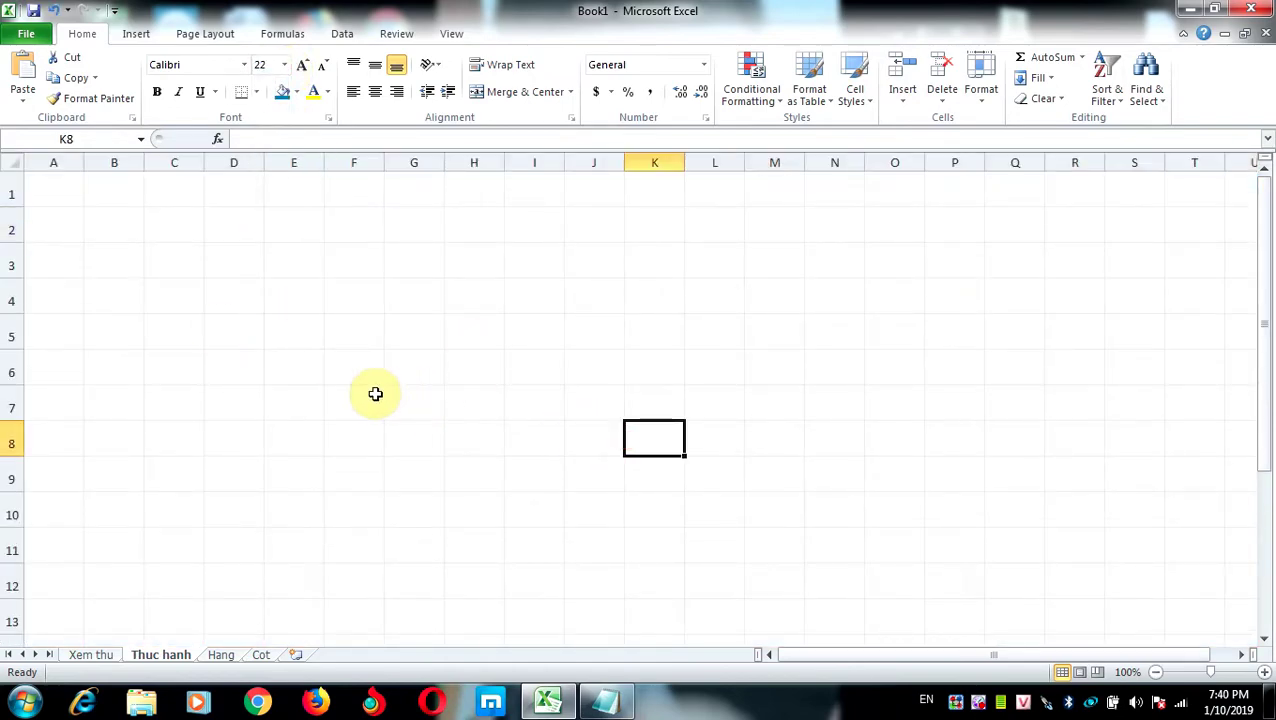
click(605, 701)
Step: Copy the first Private Sub…End Sub macro block from Notepad and go back to Excel
click(181, 304)
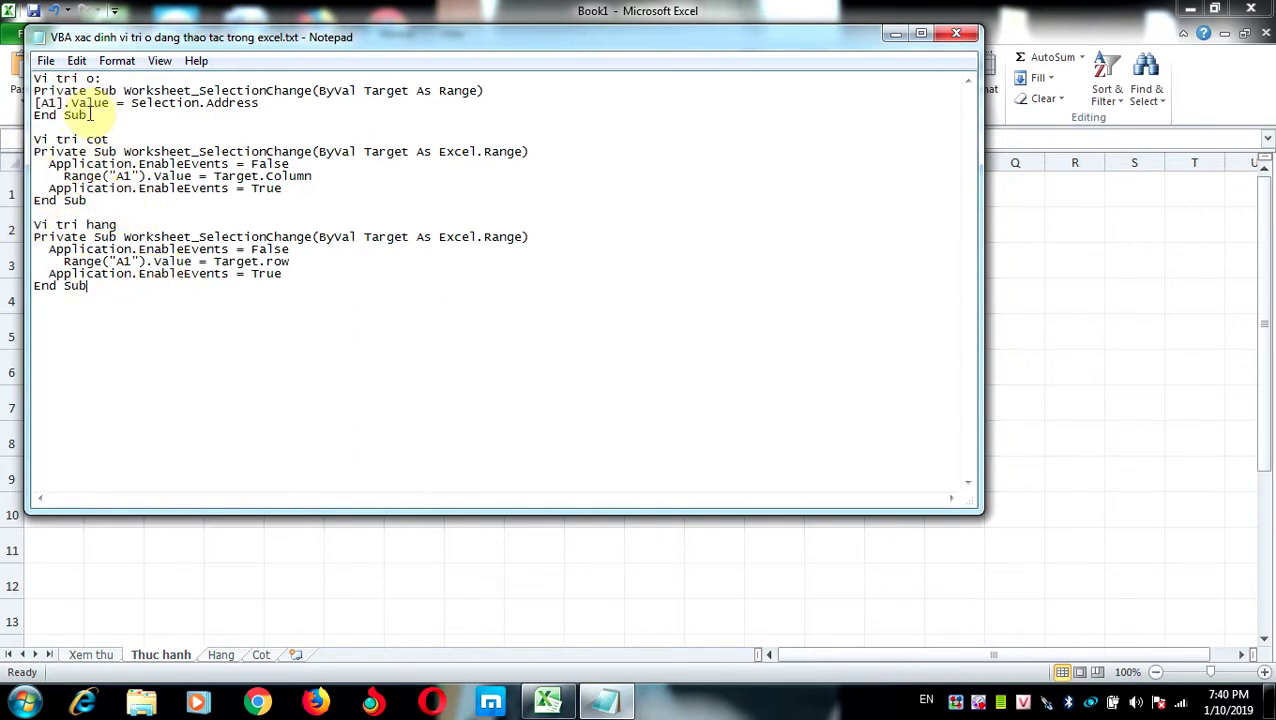
drag(88, 116, 33, 91)
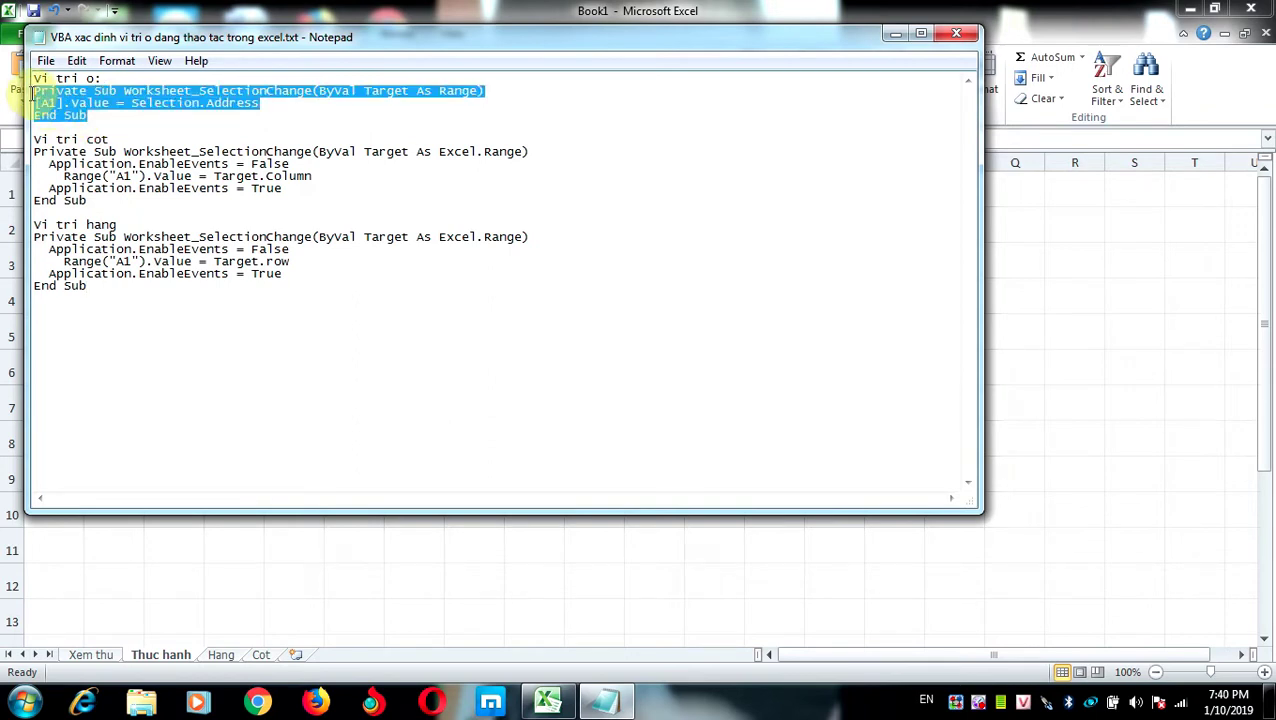
right_click(58, 99)
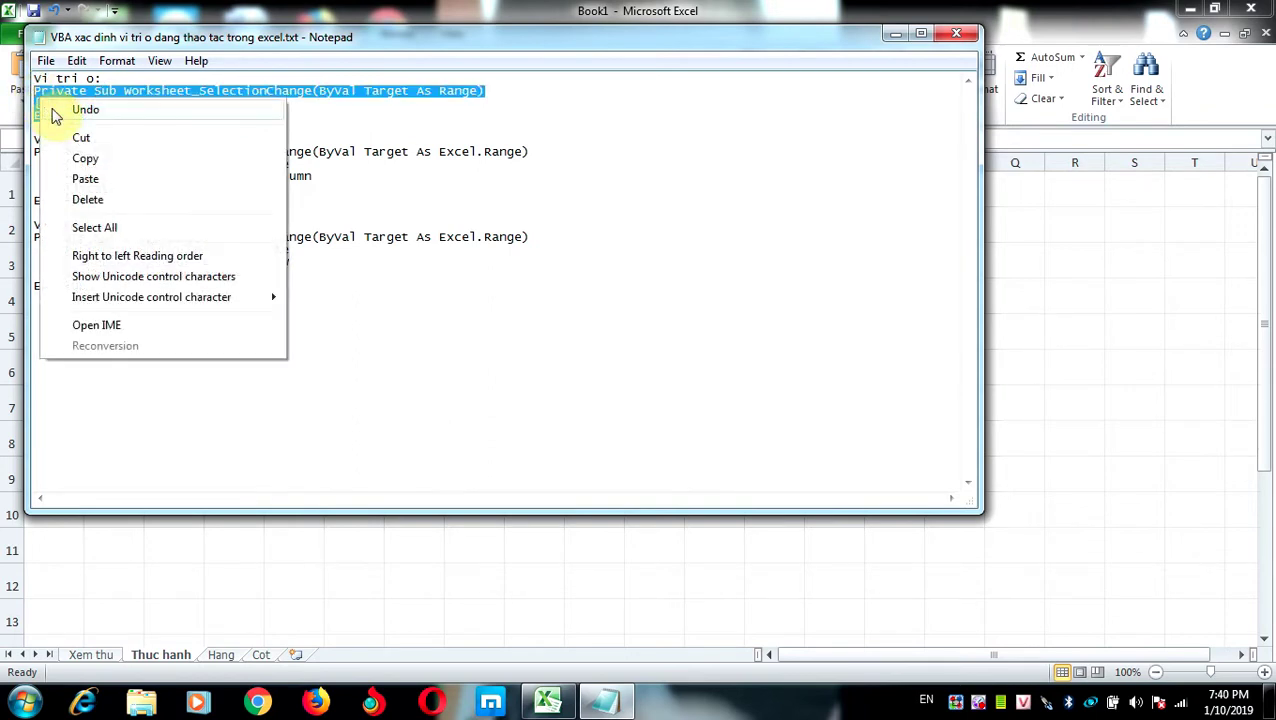
click(85, 157)
click(547, 700)
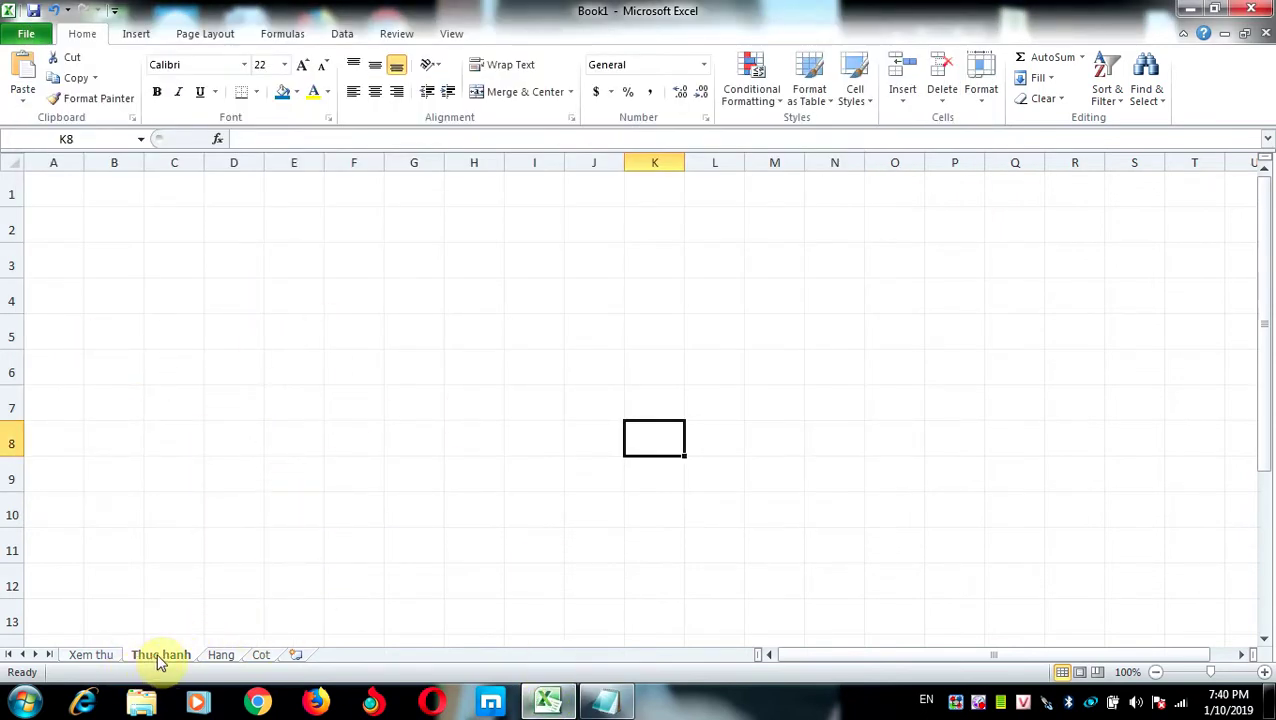
Step: Paste the cell-address macro into the Thuc hanh sheet's code window via View Code
right_click(160, 660)
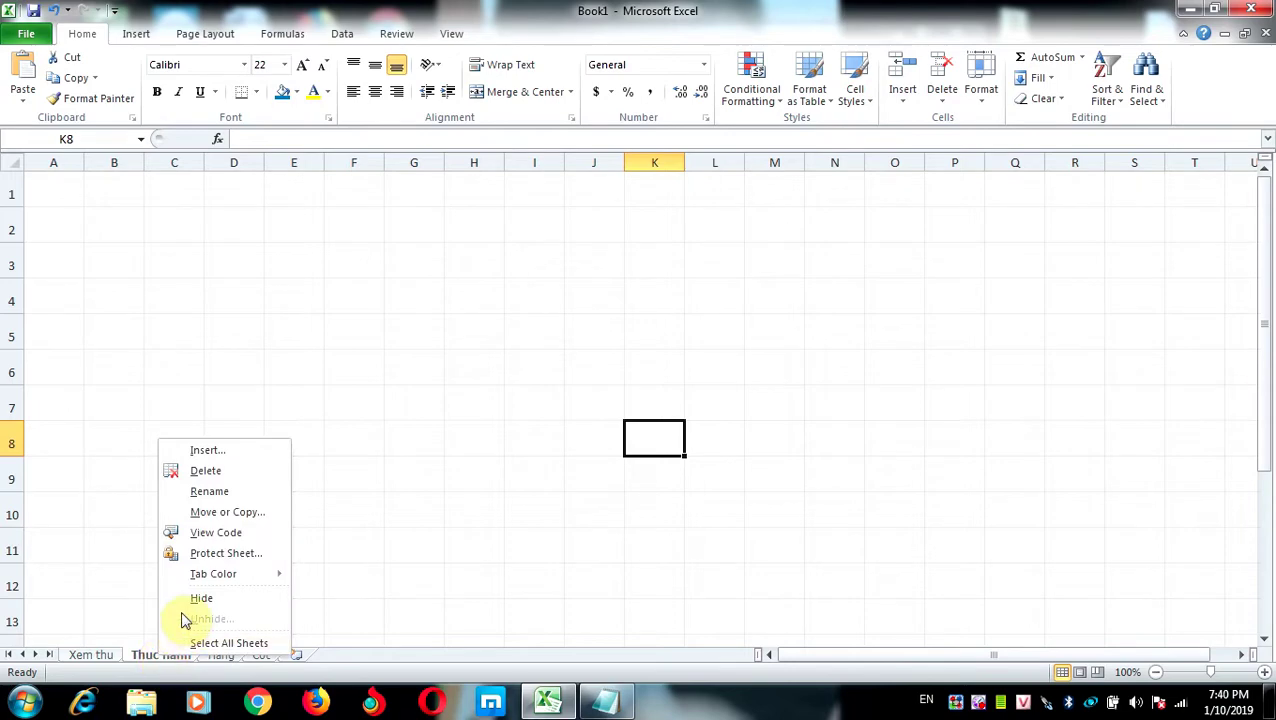
click(190, 532)
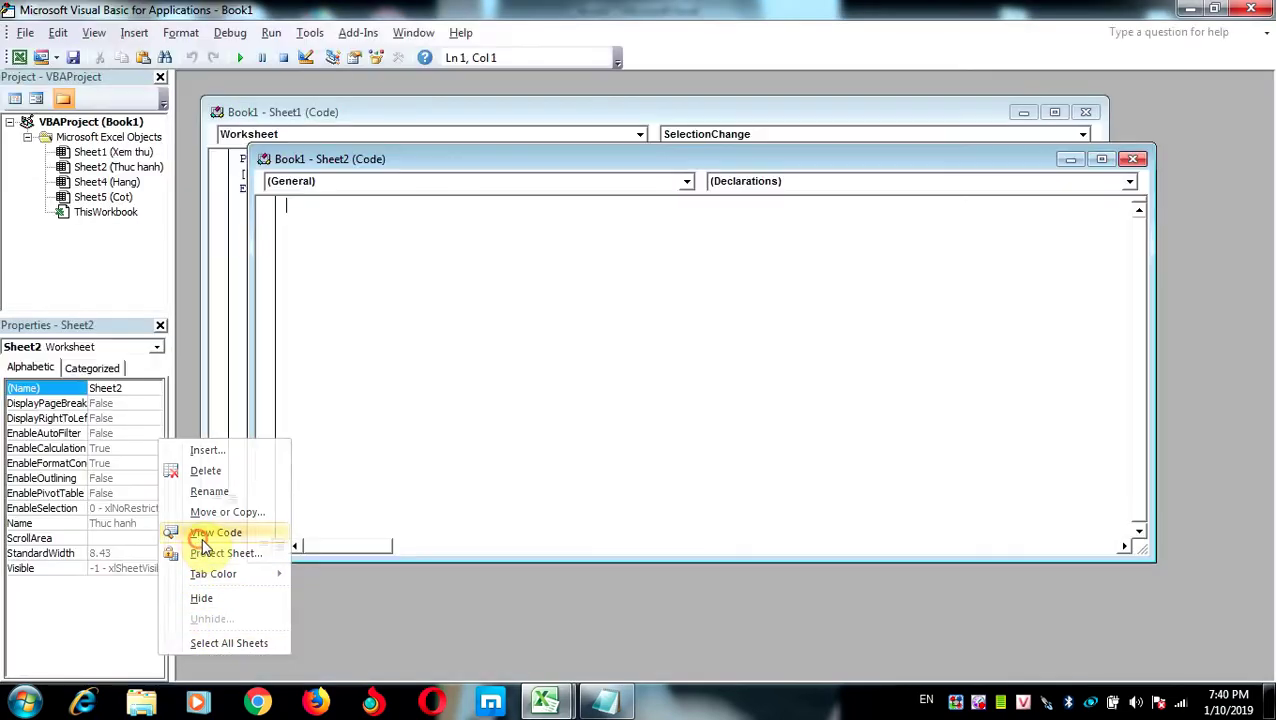
right_click(380, 230)
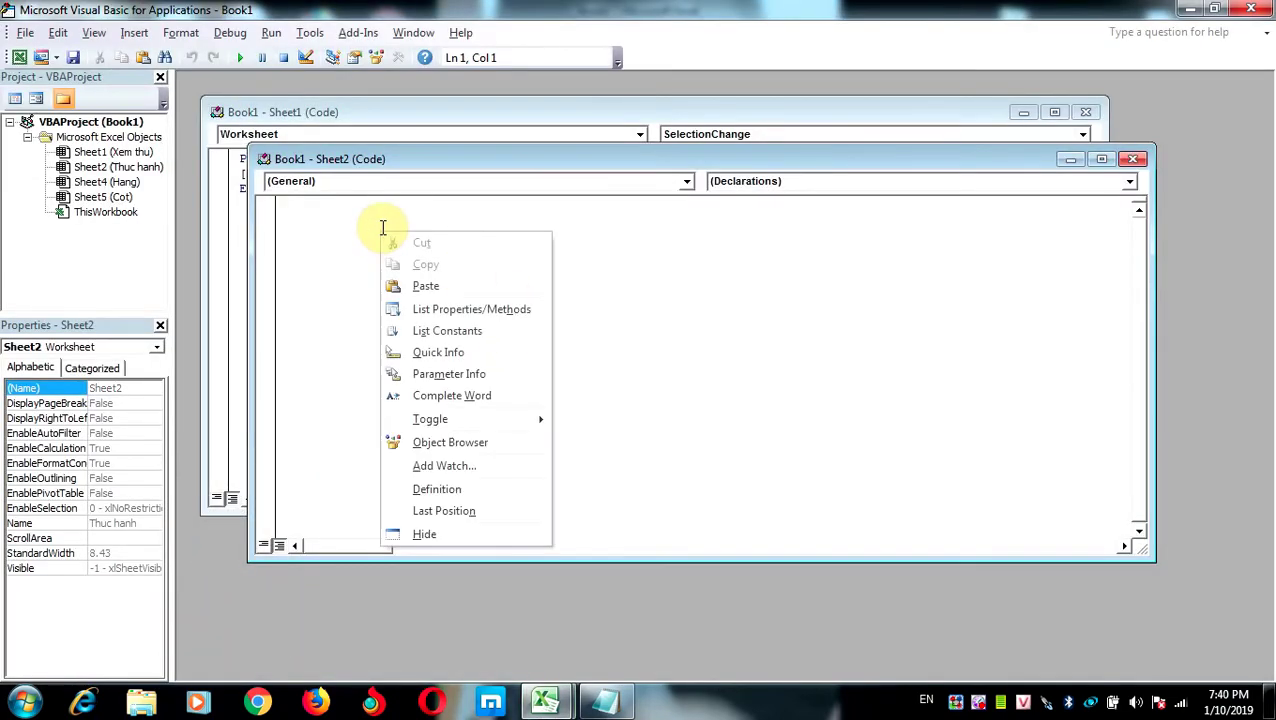
click(471, 285)
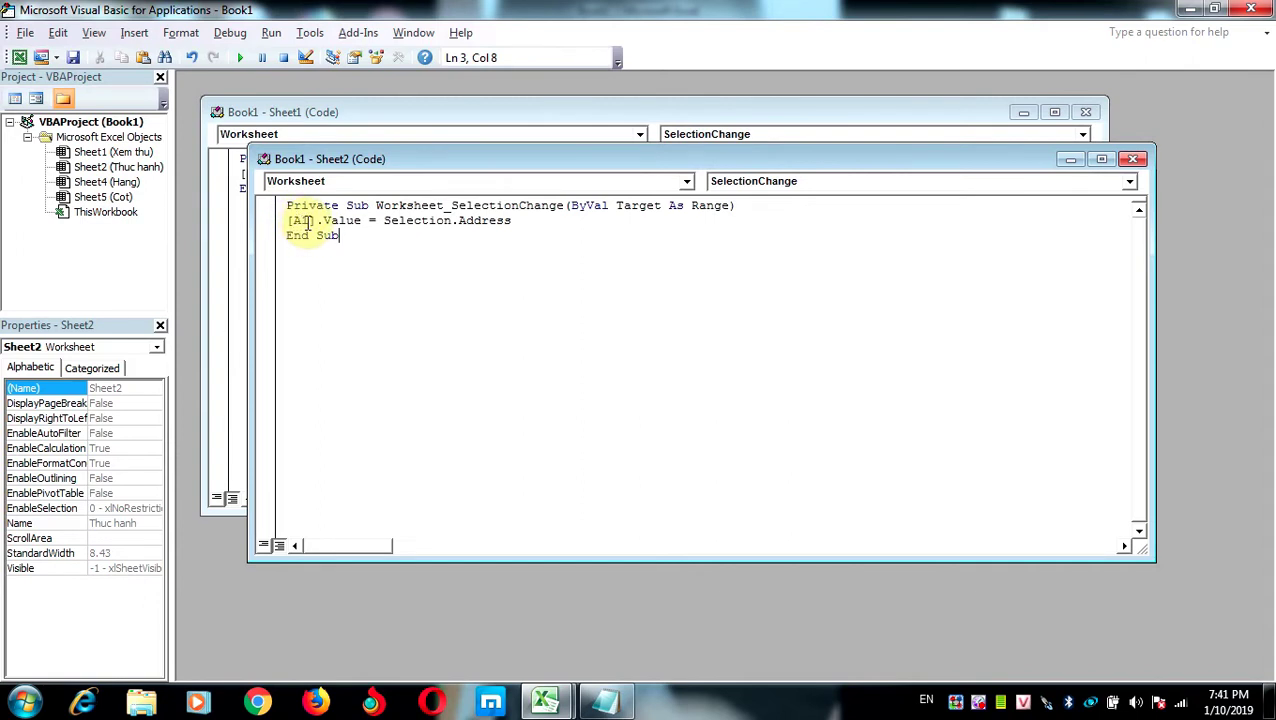
Step: Return to Excel, test the macro on G7 and I7, then select A3 for a label
click(25, 33)
click(94, 170)
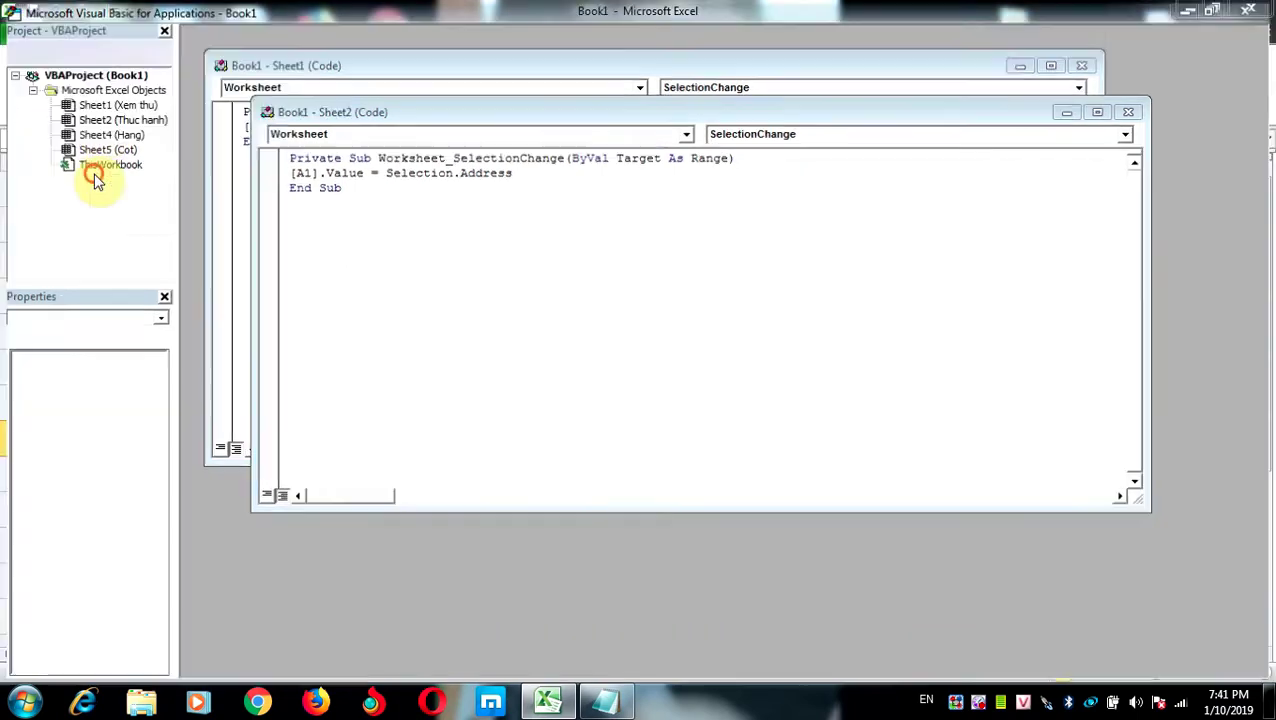
click(416, 401)
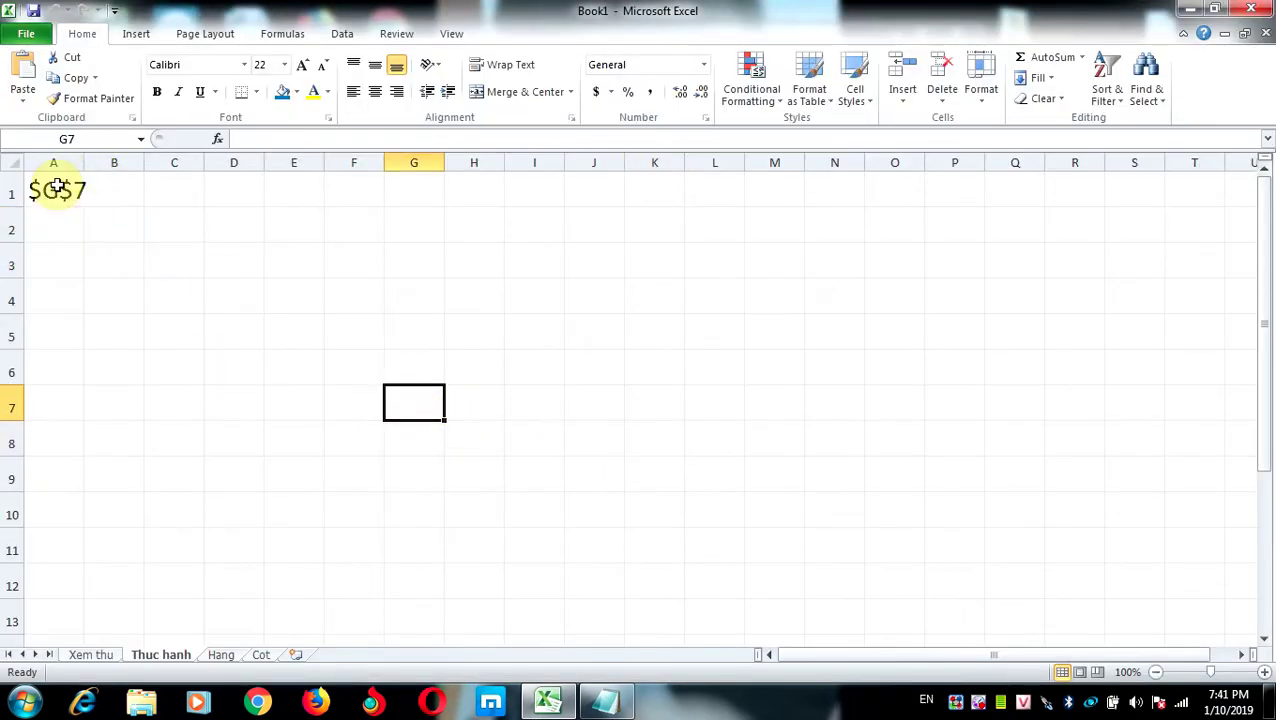
click(506, 415)
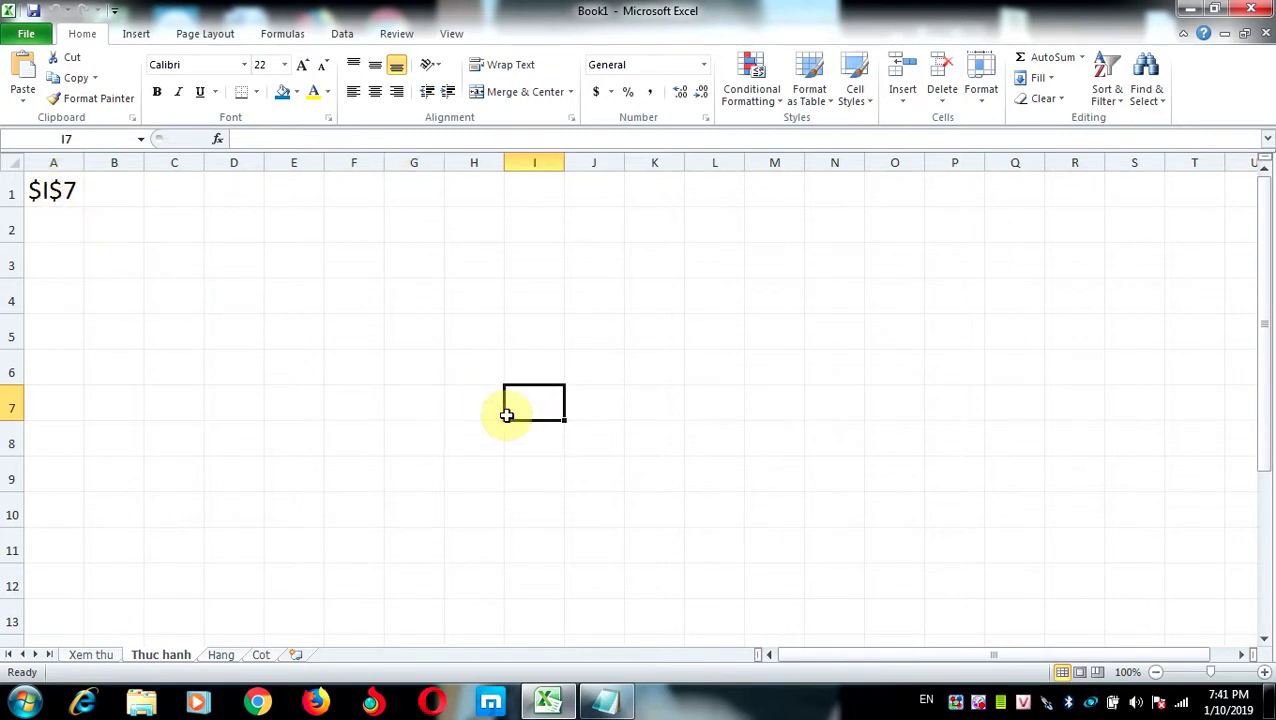
click(66, 264)
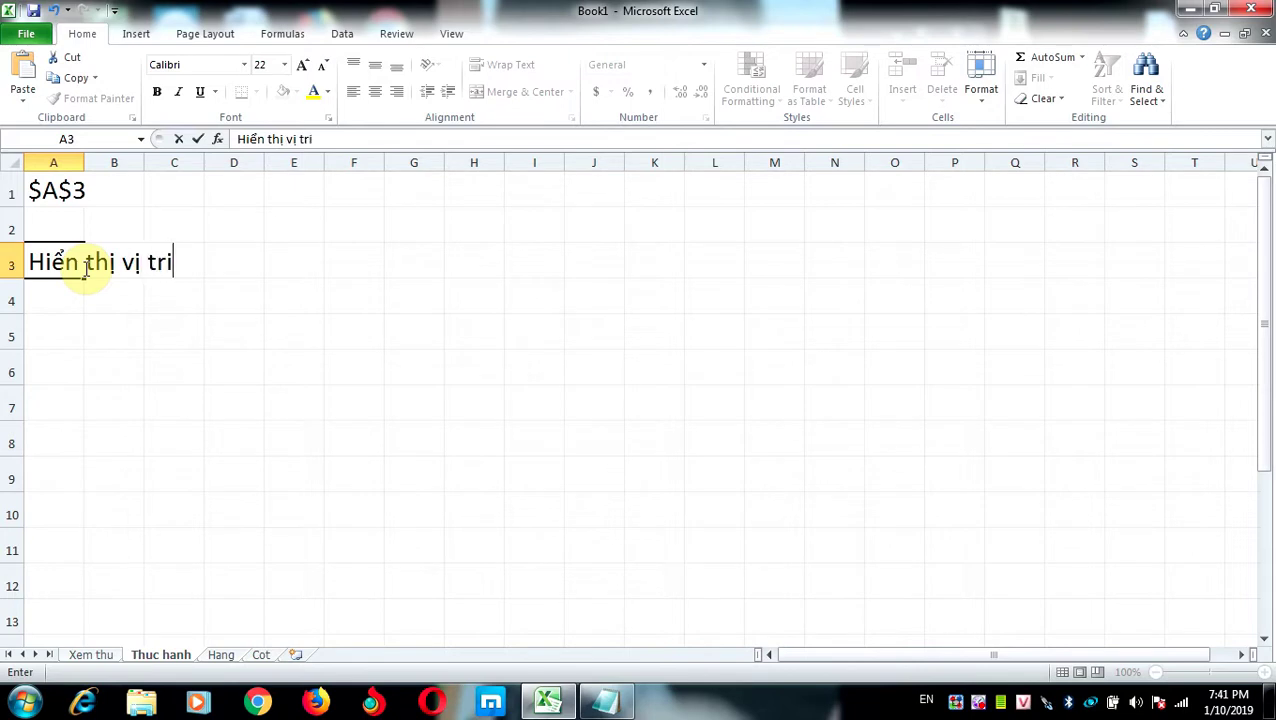
Step: Label A3 'Hiển thị vị trí' and A4 'Hiển thị giá trị', widening column A to fit them
click(326, 434)
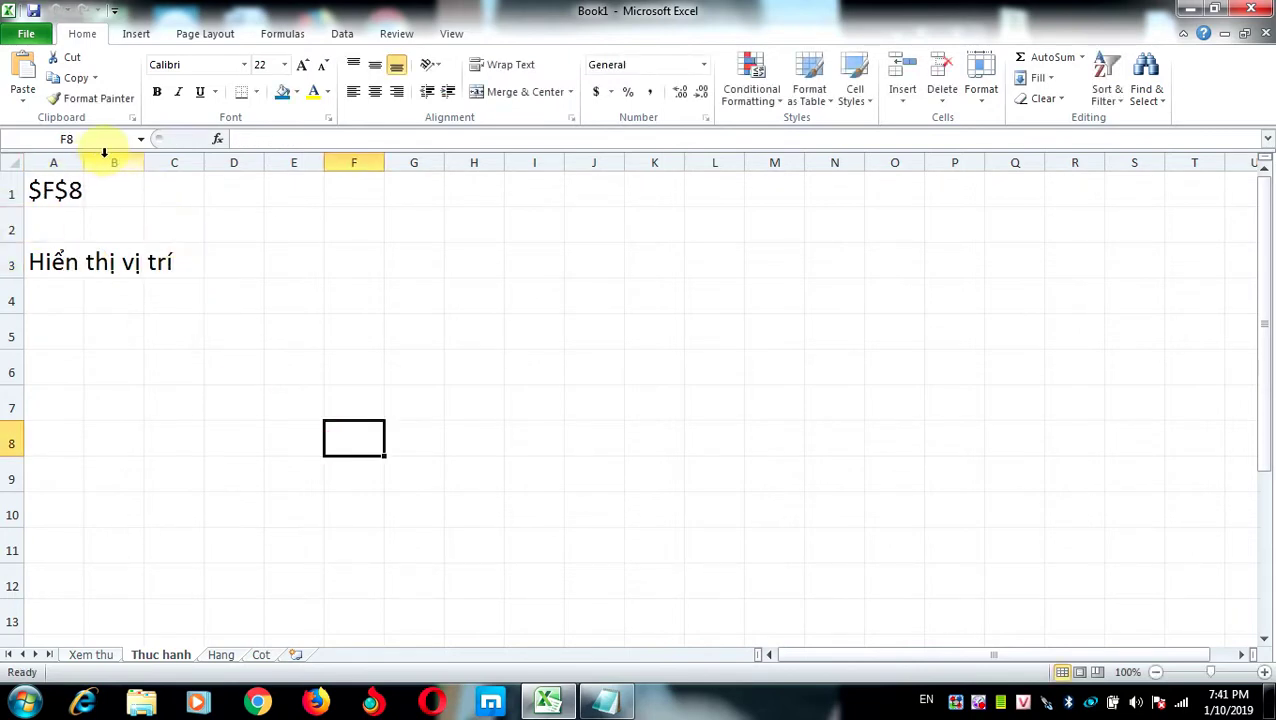
drag(83, 164, 184, 164)
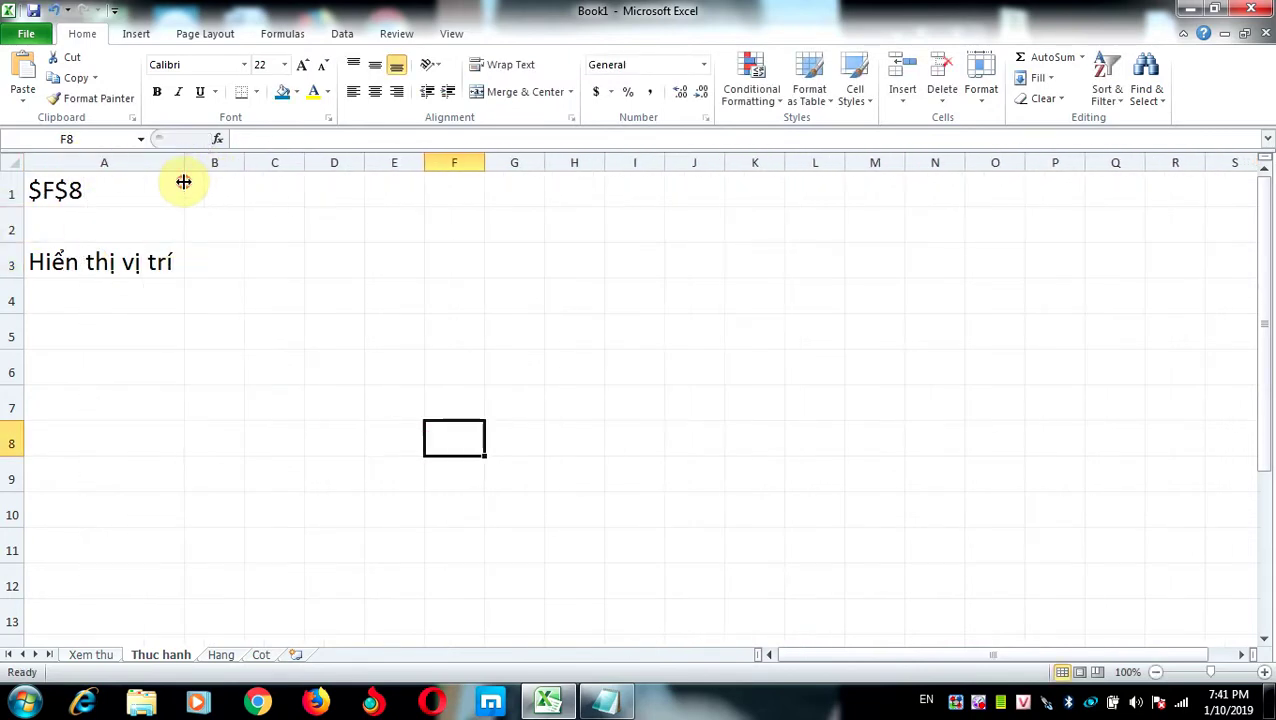
click(105, 296)
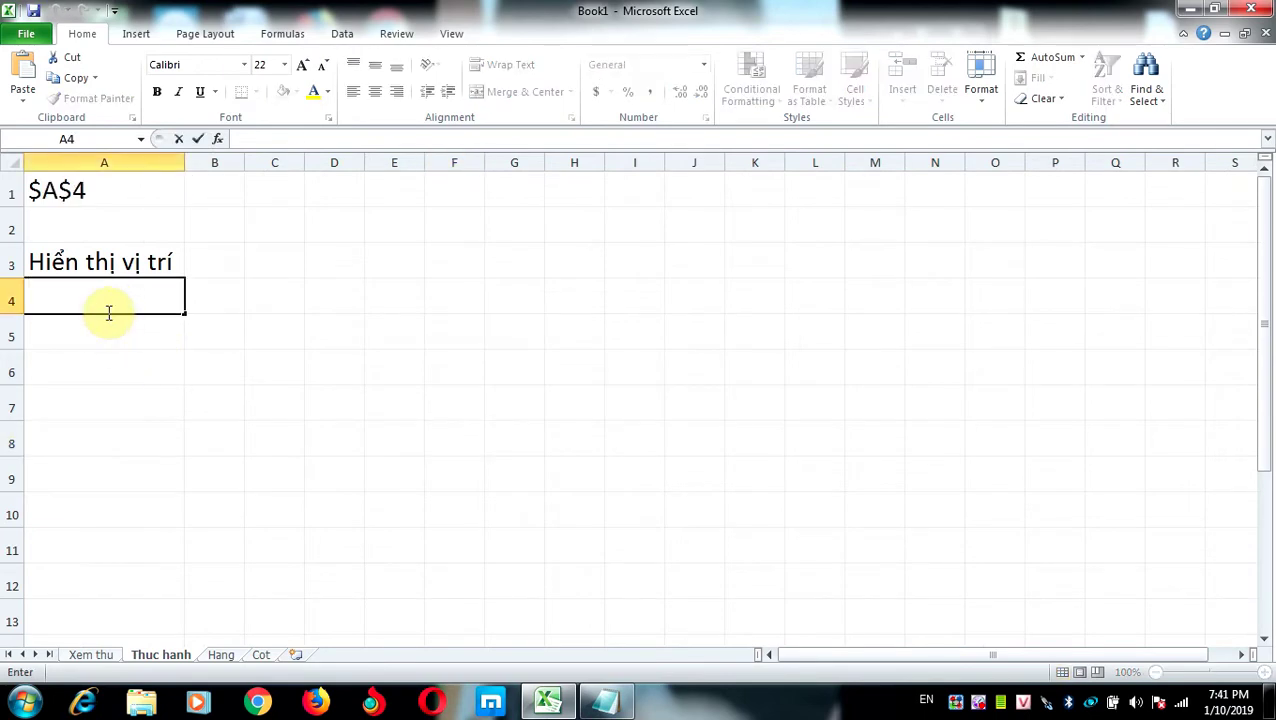
text(Hier thij )
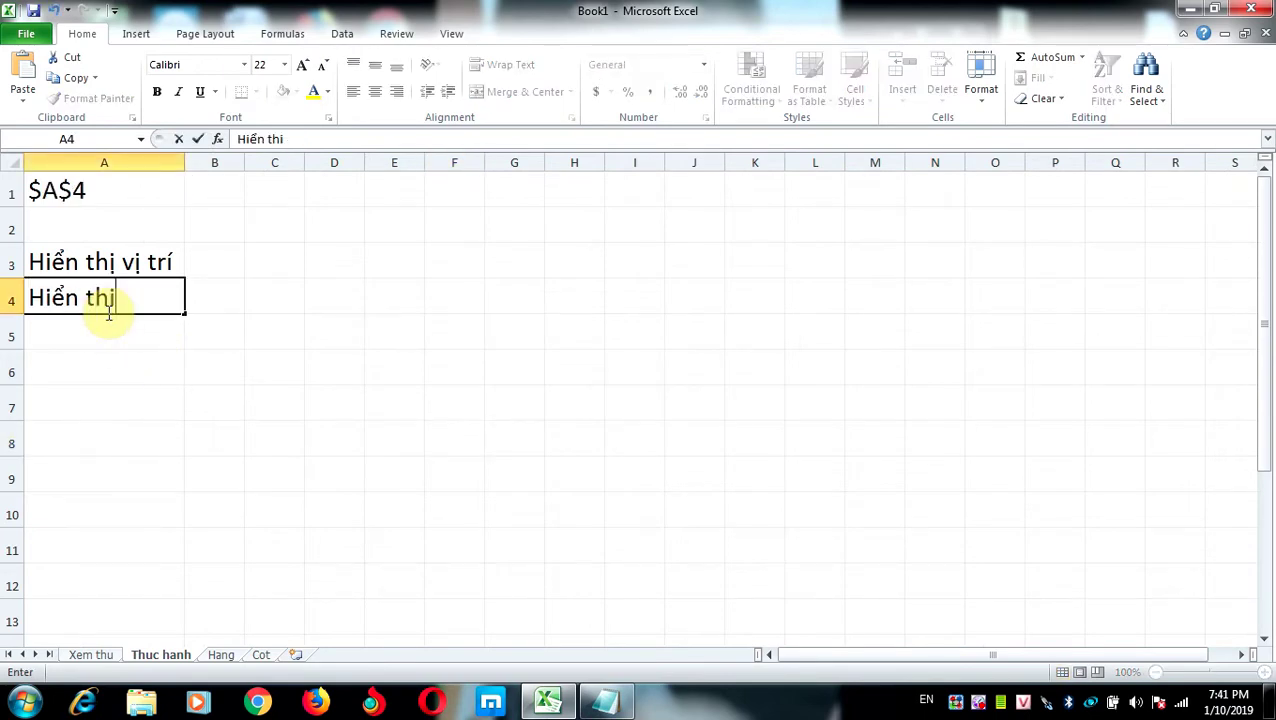
text(giá trị)
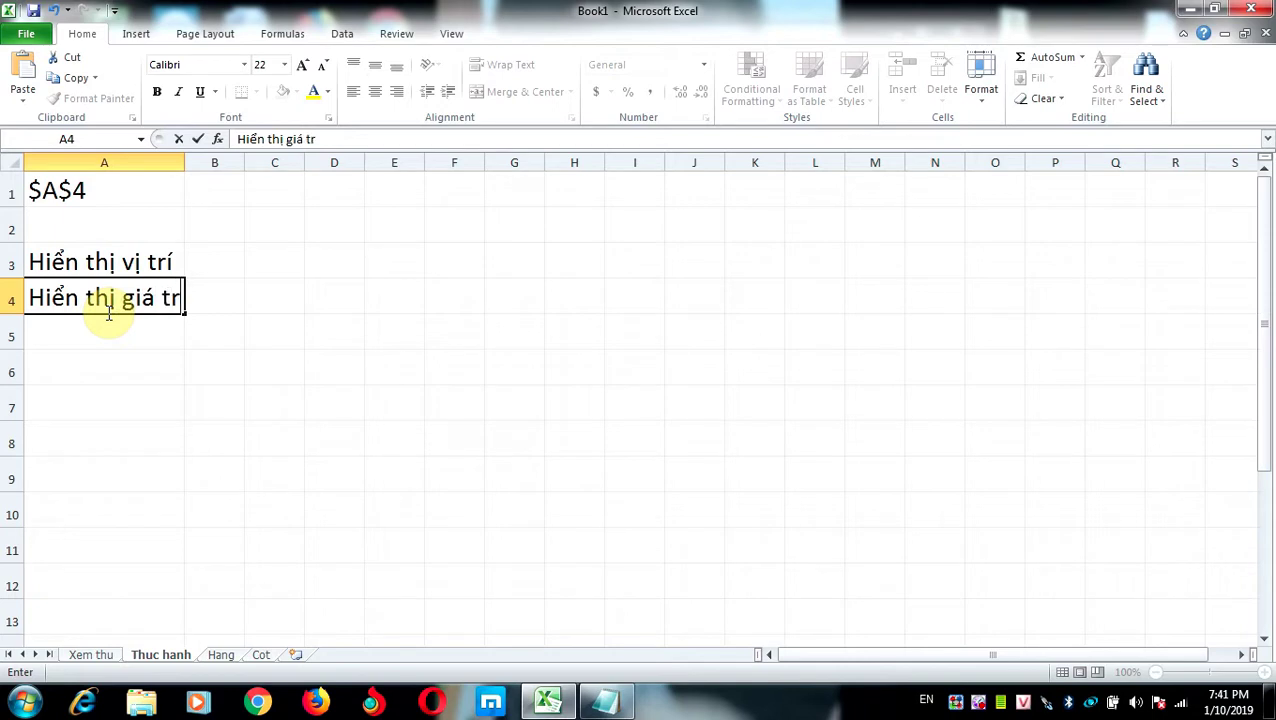
click(322, 338)
drag(180, 162, 198, 162)
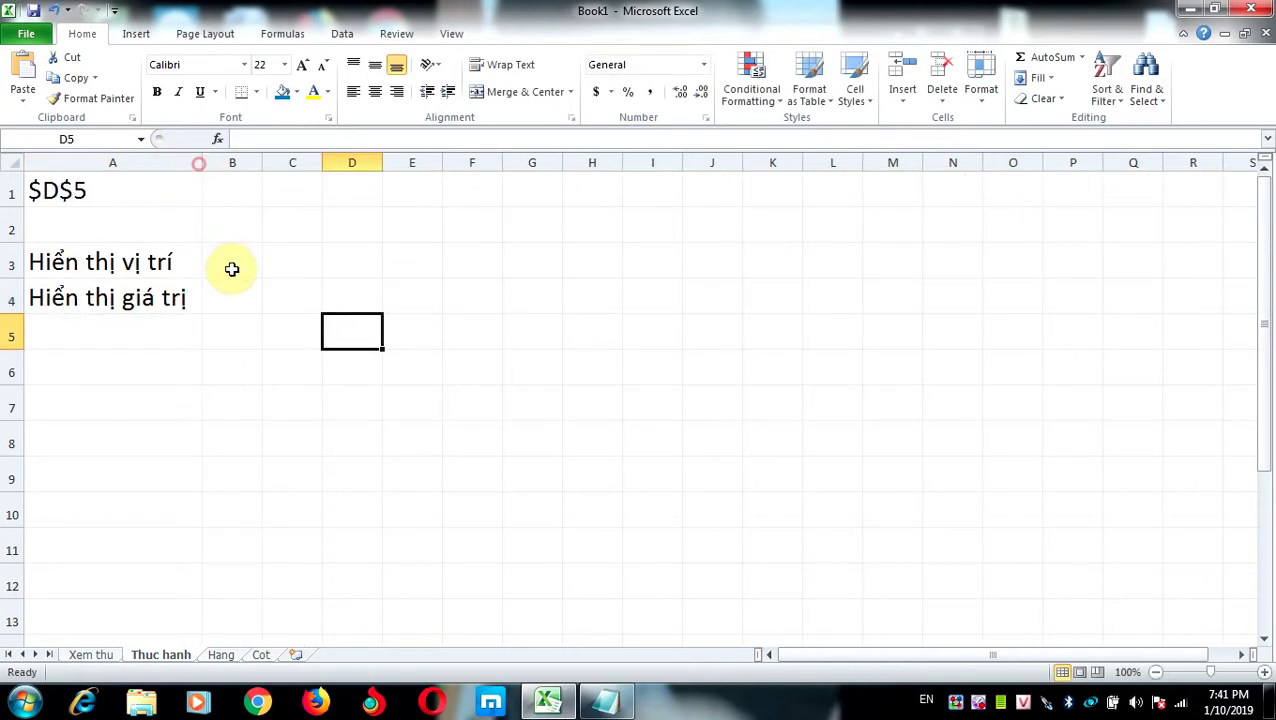
click(230, 262)
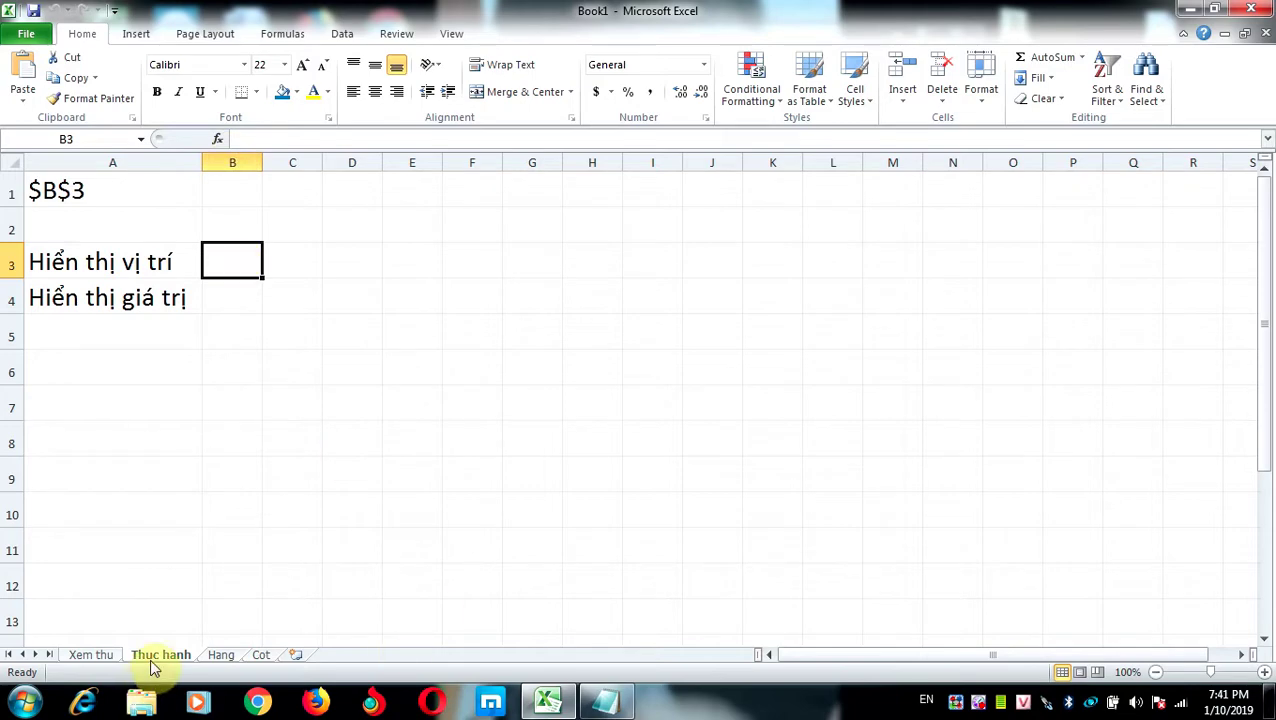
Step: Change the Thuc hanh macro's target from [A1] to [b3] and test it on E6
right_click(153, 657)
click(209, 535)
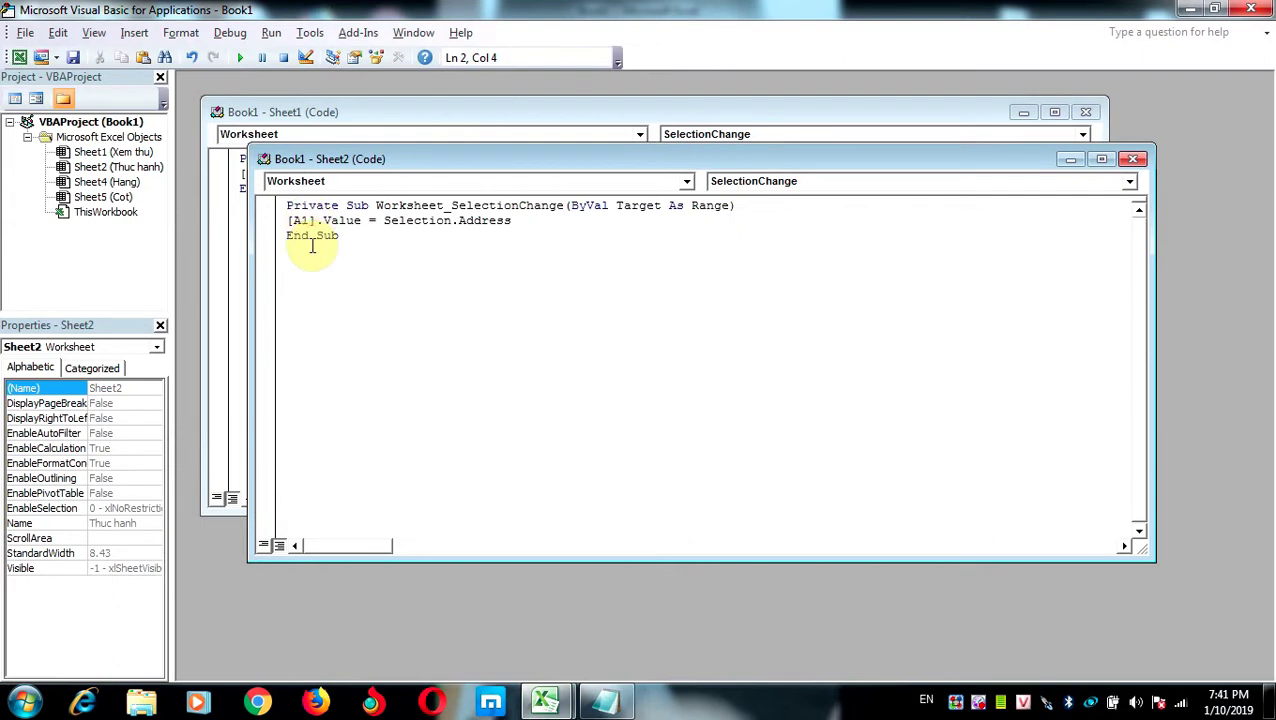
key(BackSpace)
key(BackSpace)
text(b3)
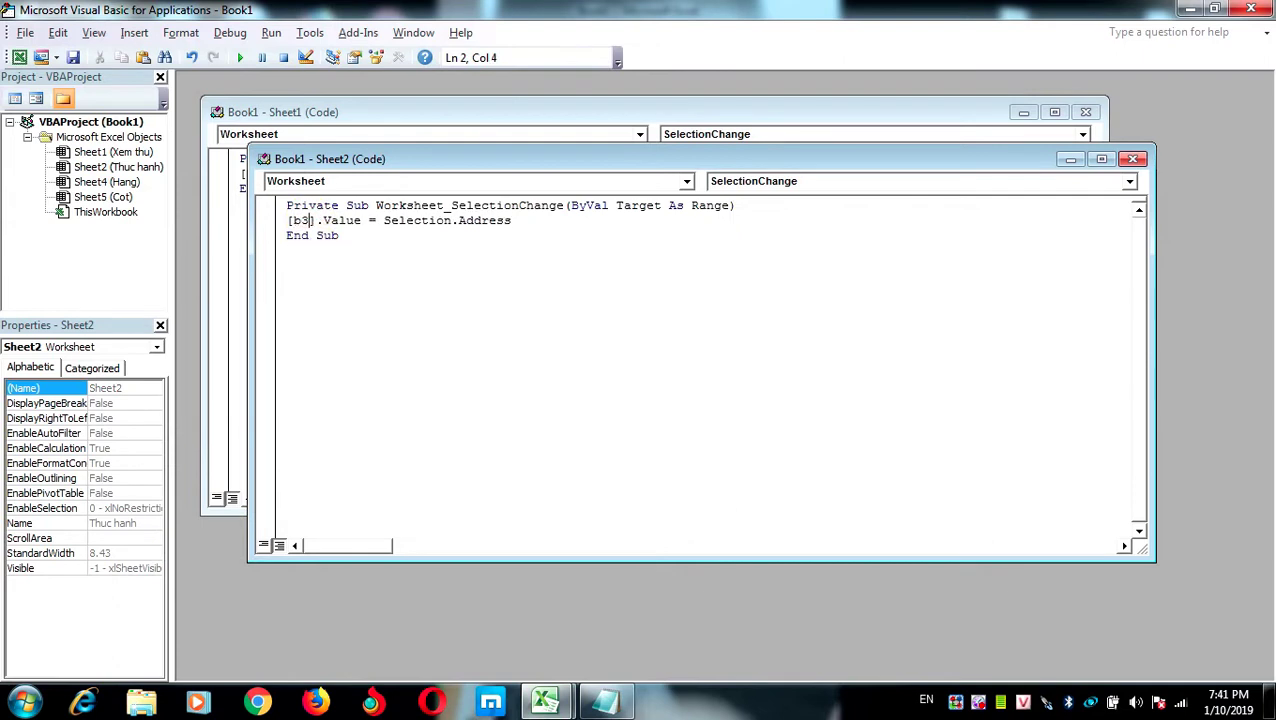
click(22, 33)
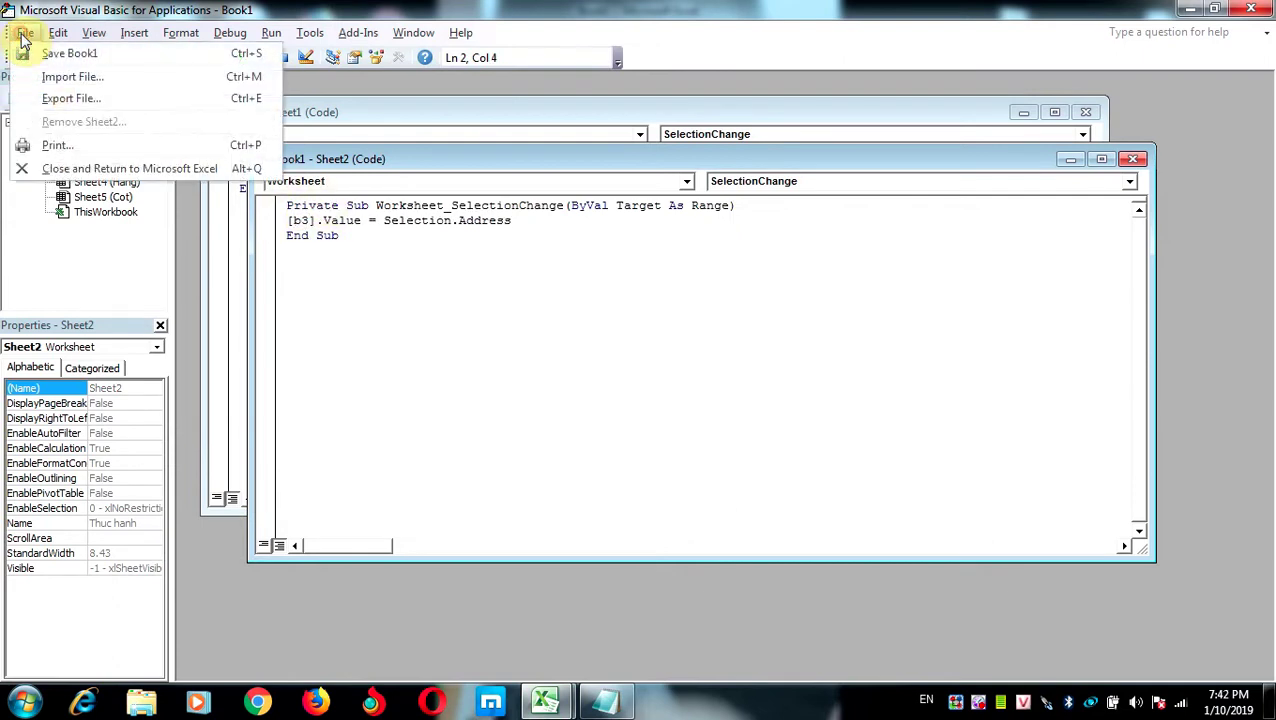
click(108, 170)
click(436, 355)
Step: Test the B3 address display on G6, K4, J8, G9, K5, H4 and G7
click(545, 368)
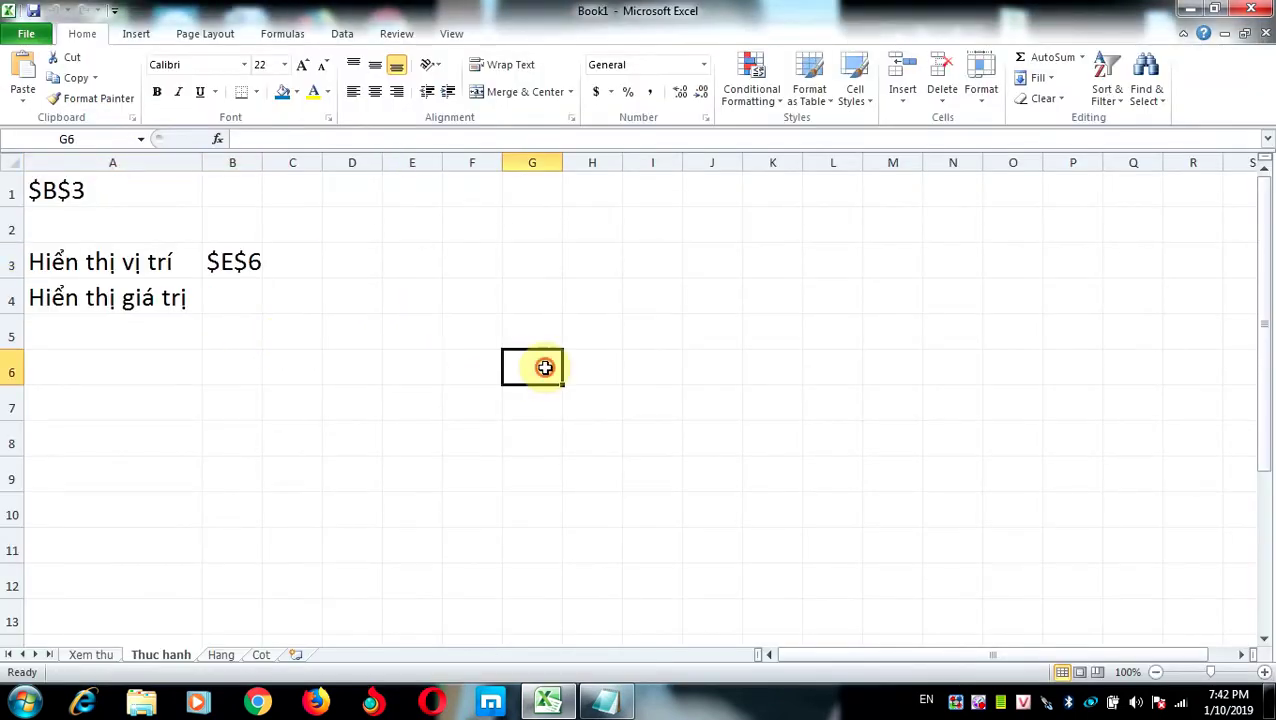
click(772, 290)
click(705, 432)
click(532, 480)
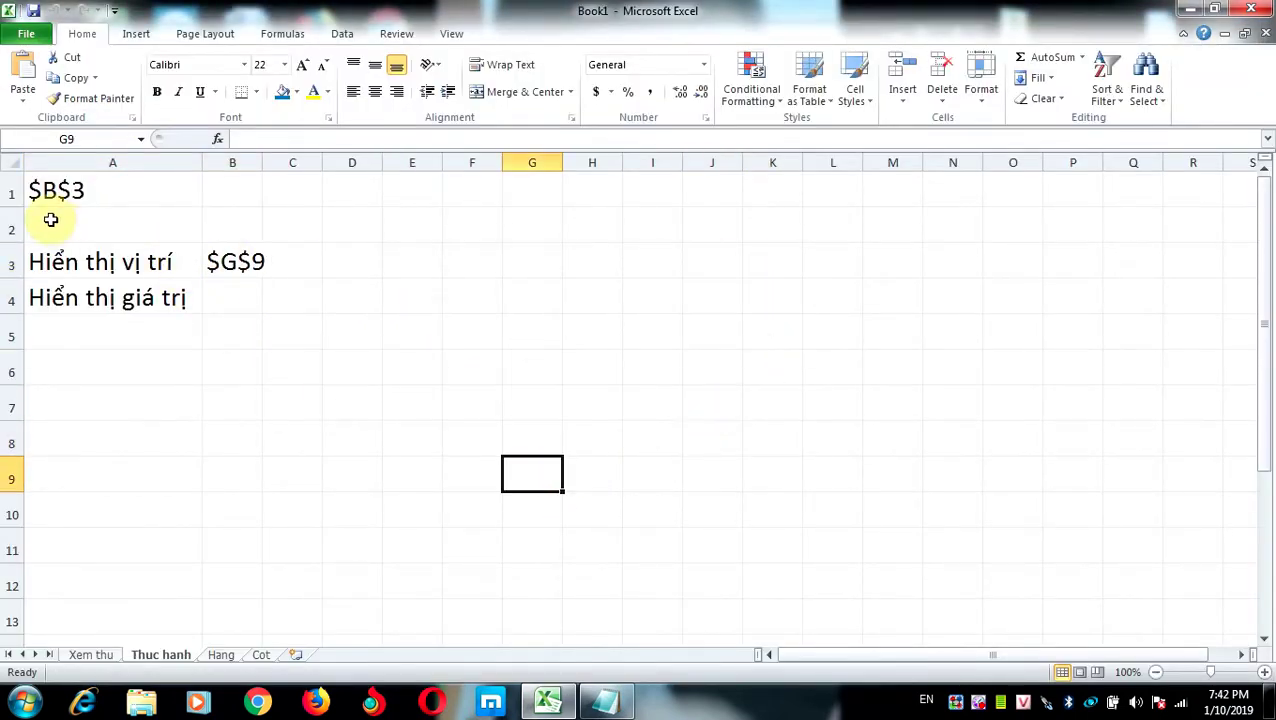
click(790, 334)
click(601, 296)
click(531, 400)
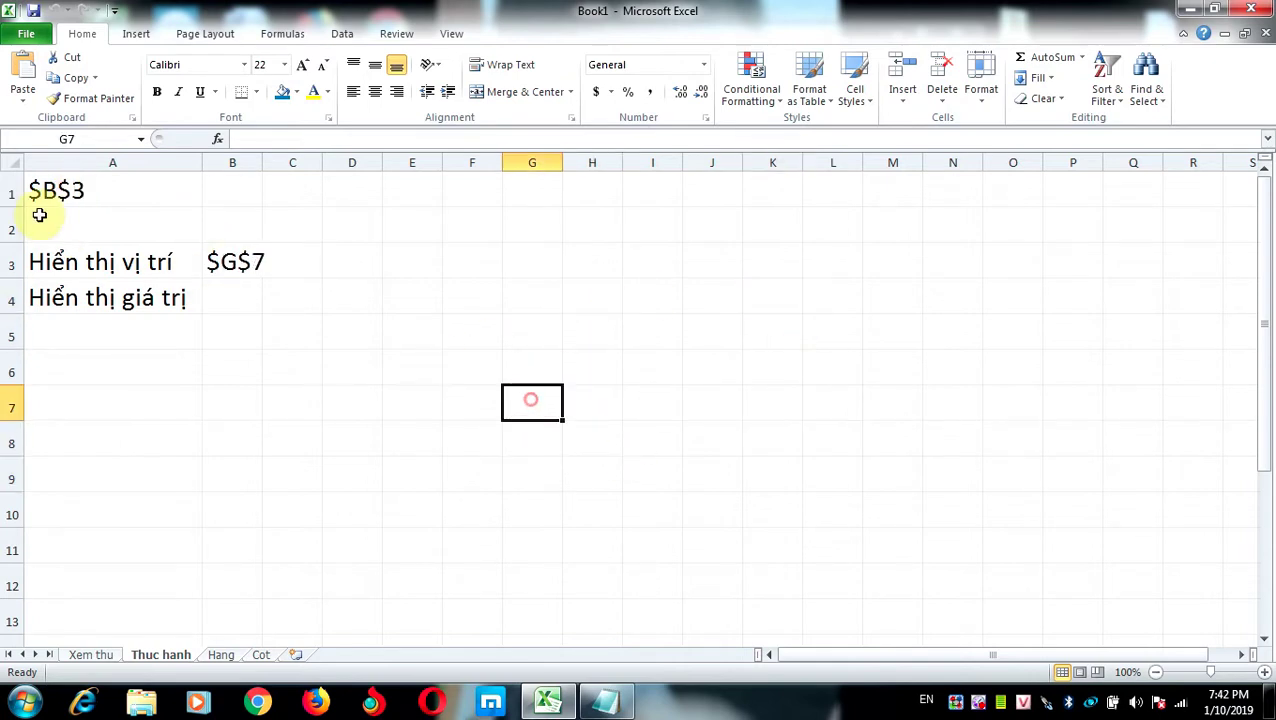
Step: Clear the old address from A1 and widen column B to fit the addresses
click(104, 190)
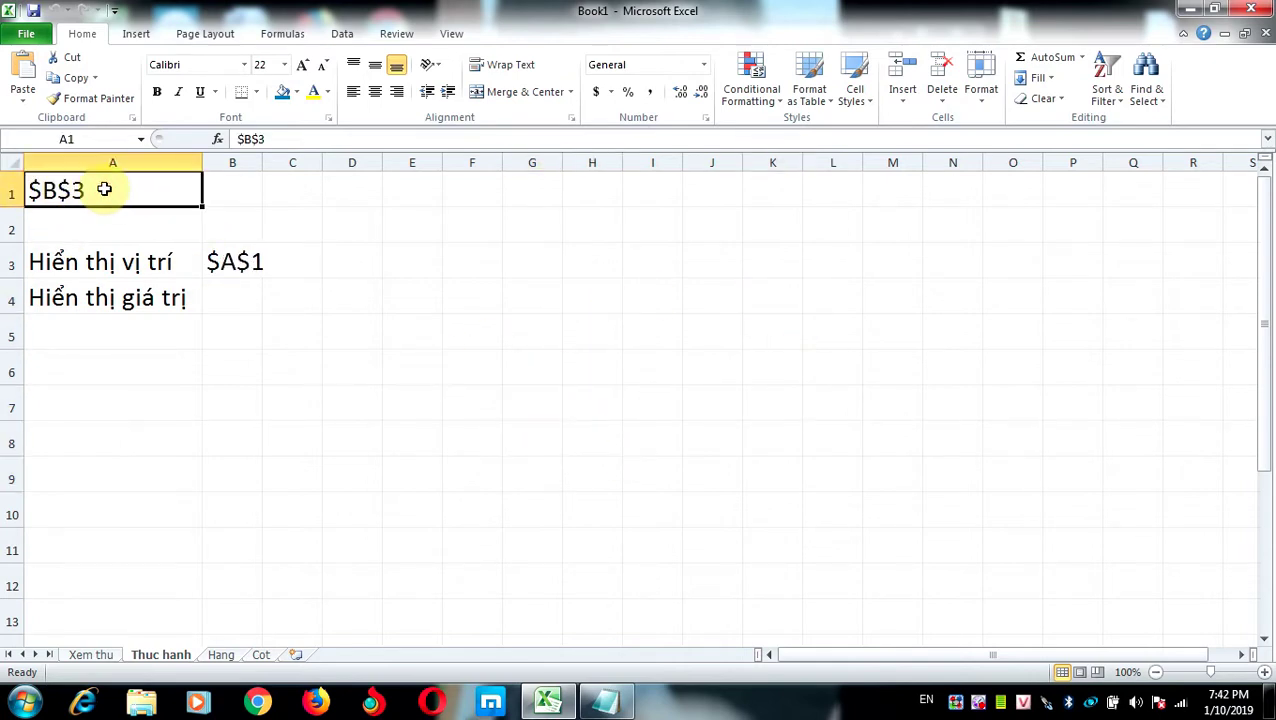
key(Delete)
click(553, 380)
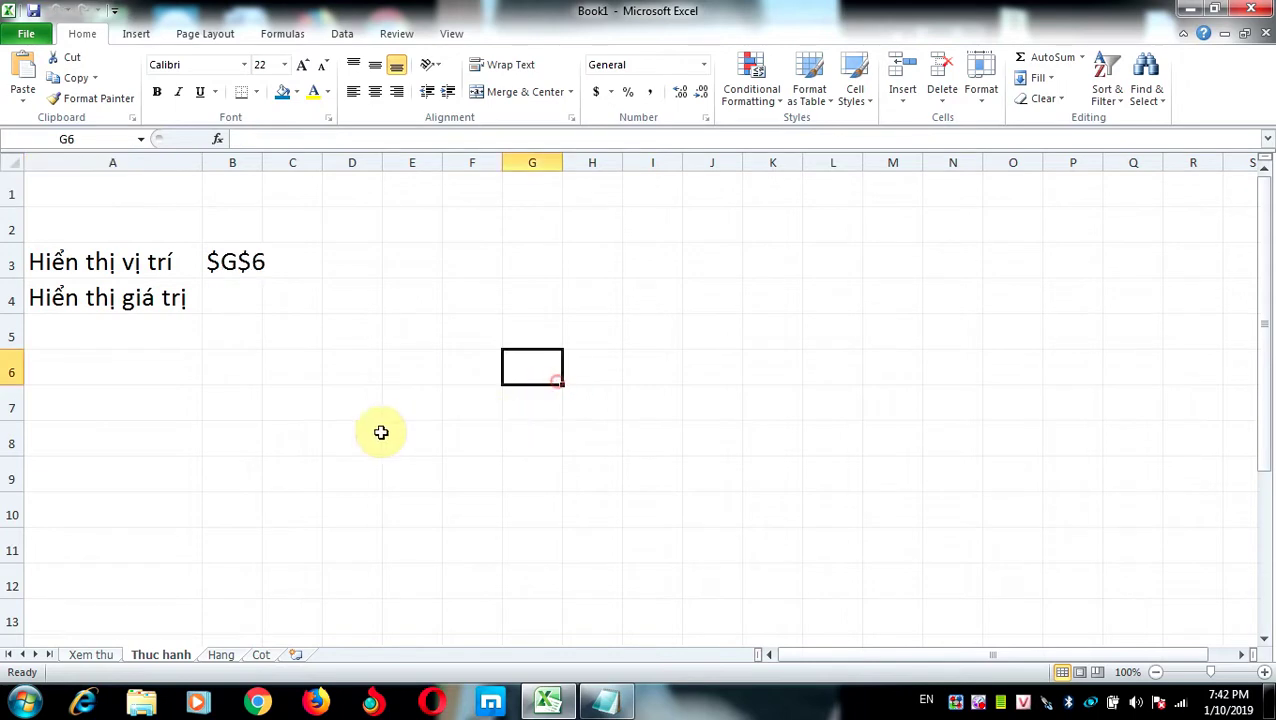
click(450, 430)
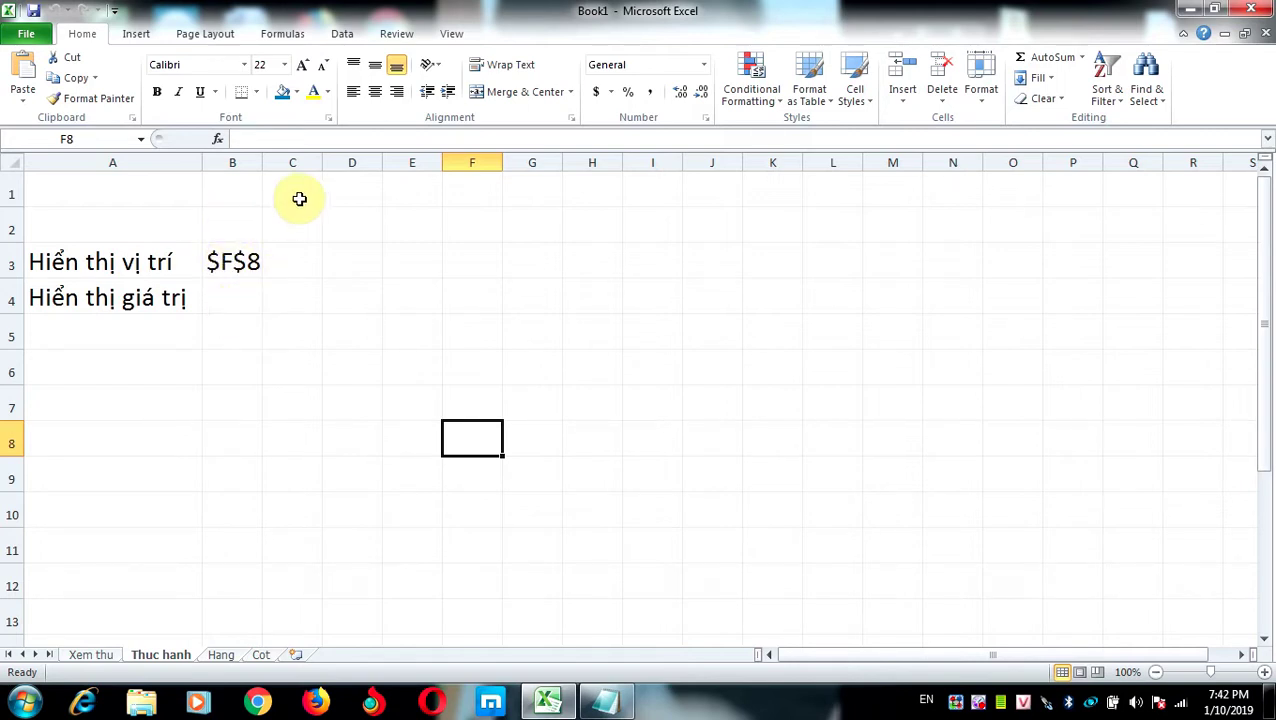
drag(264, 163, 318, 163)
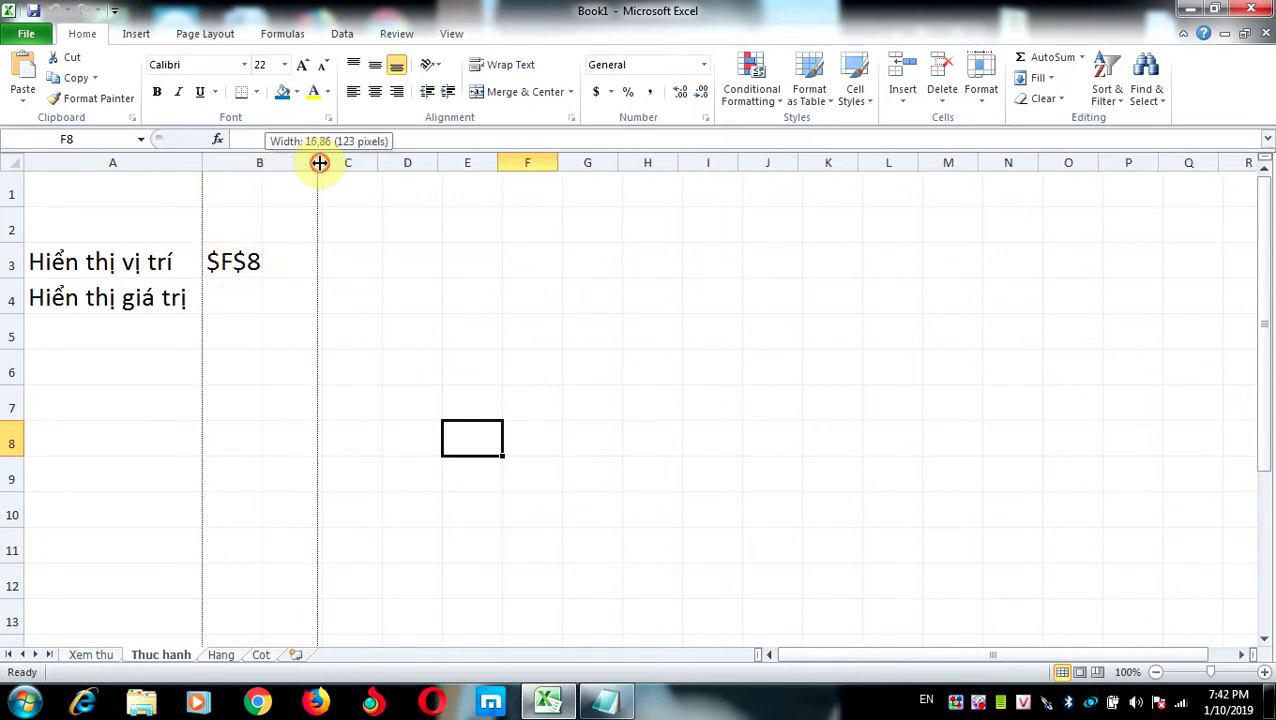
click(258, 298)
Step: Enter =INDIRECT(B3;1) in B4 to show the value at B3's address
text(=)
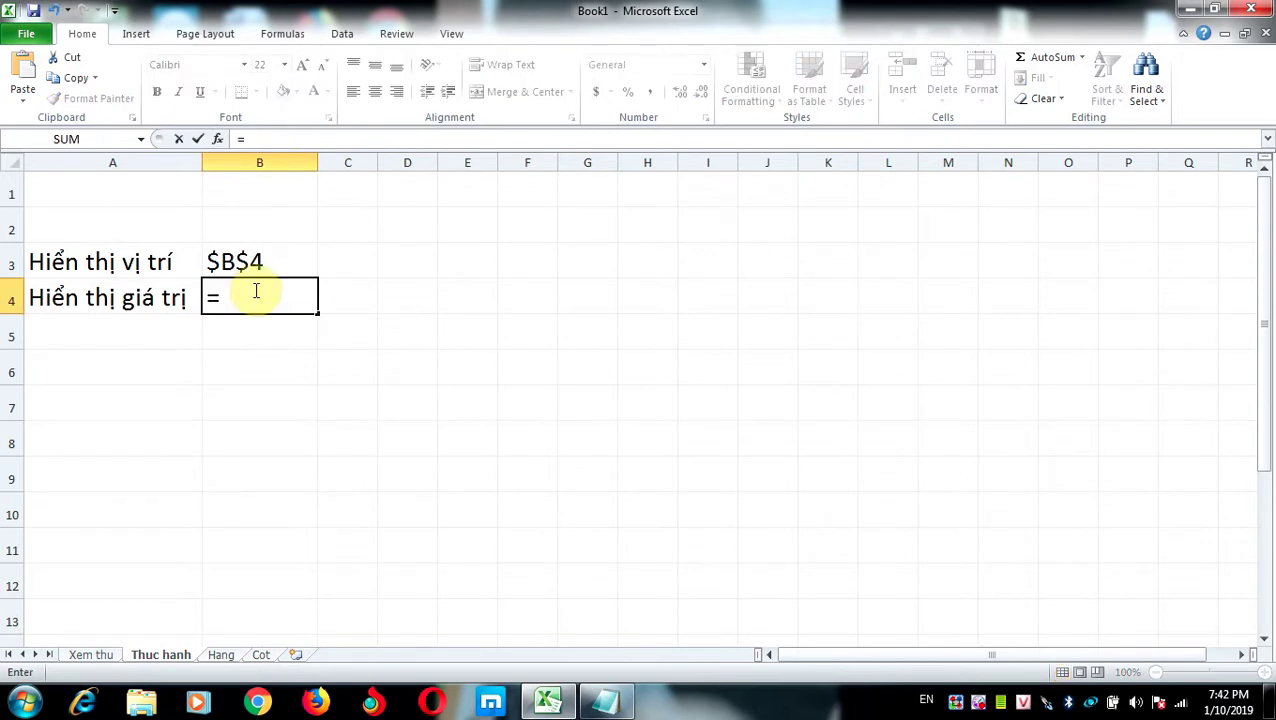
text(indi)
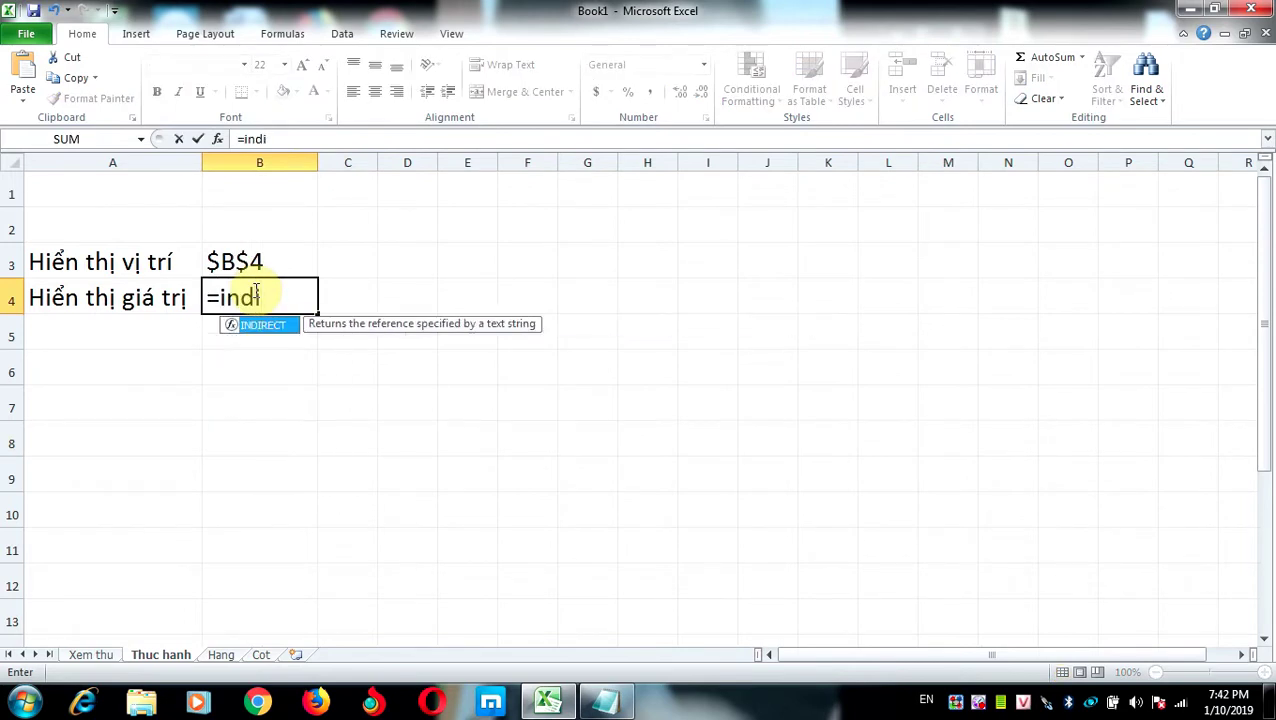
key(Tab)
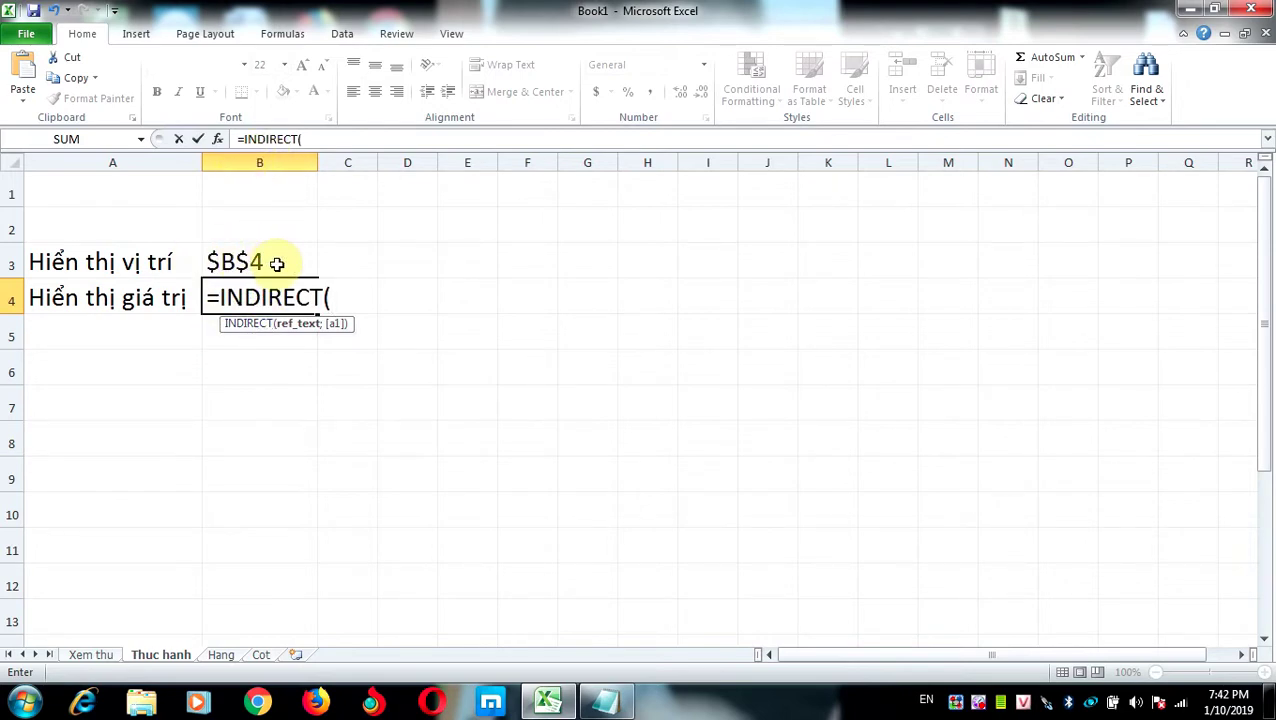
click(277, 263)
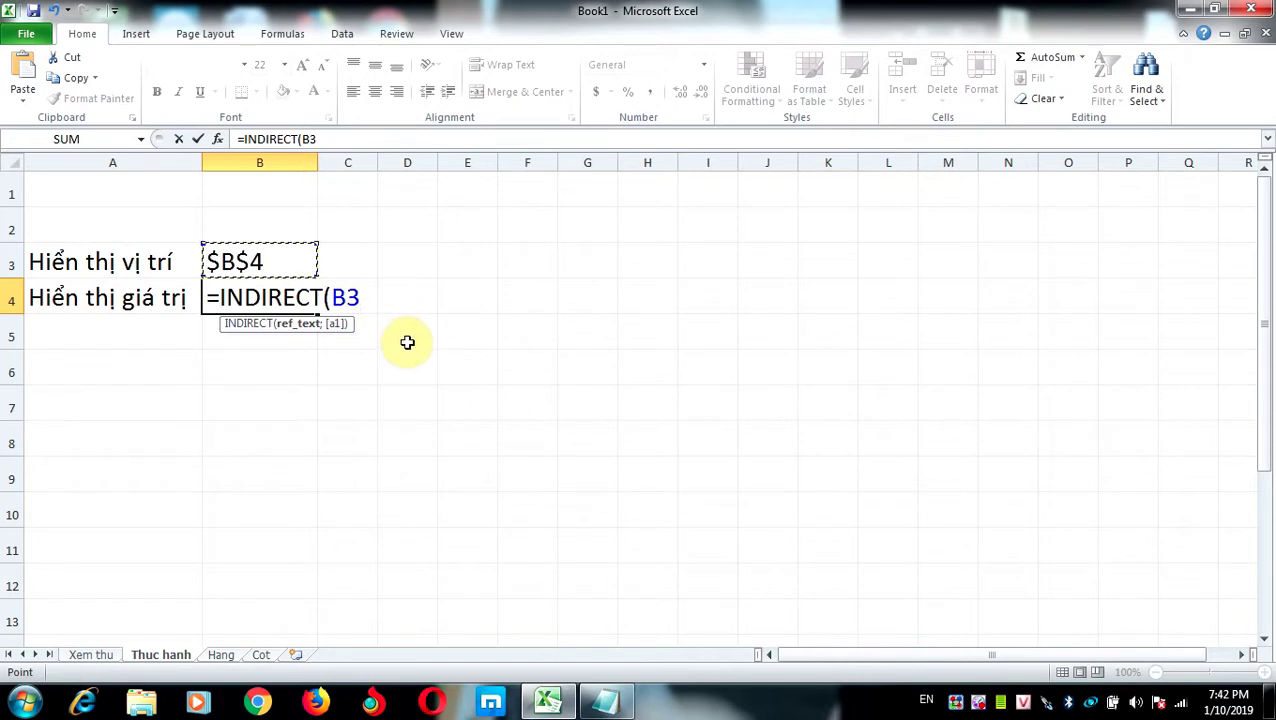
text(;)
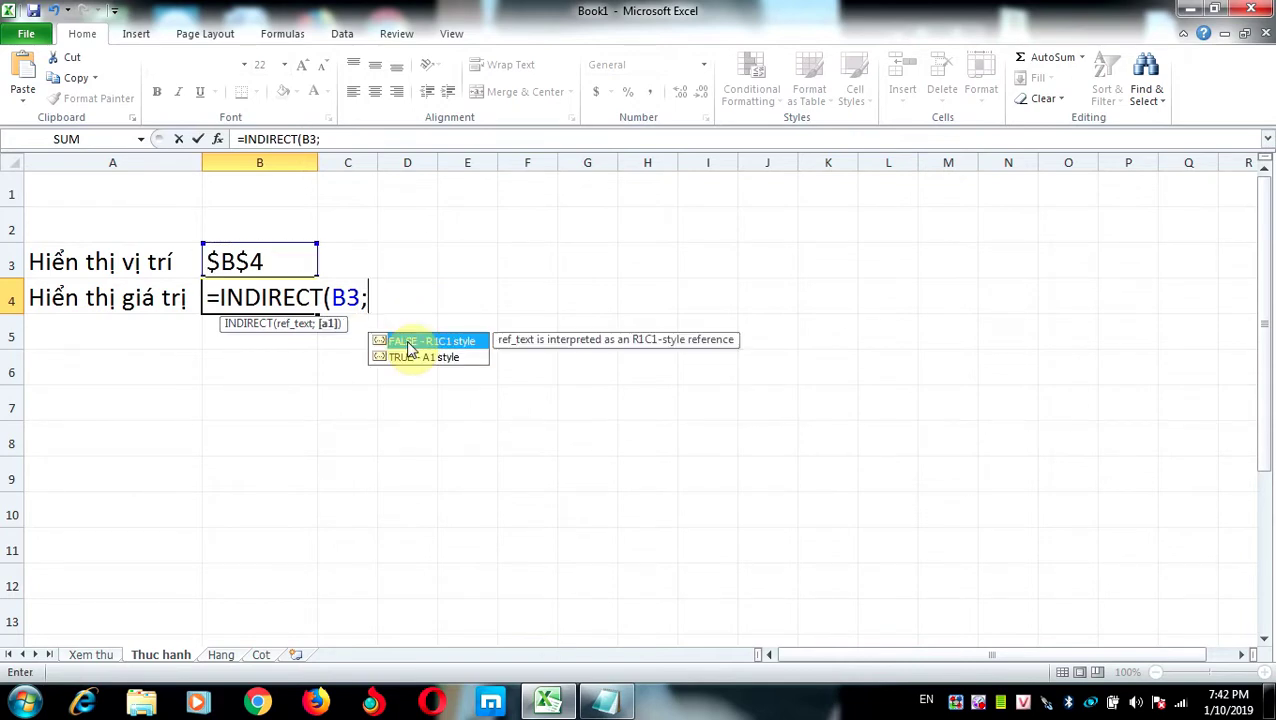
text(1))
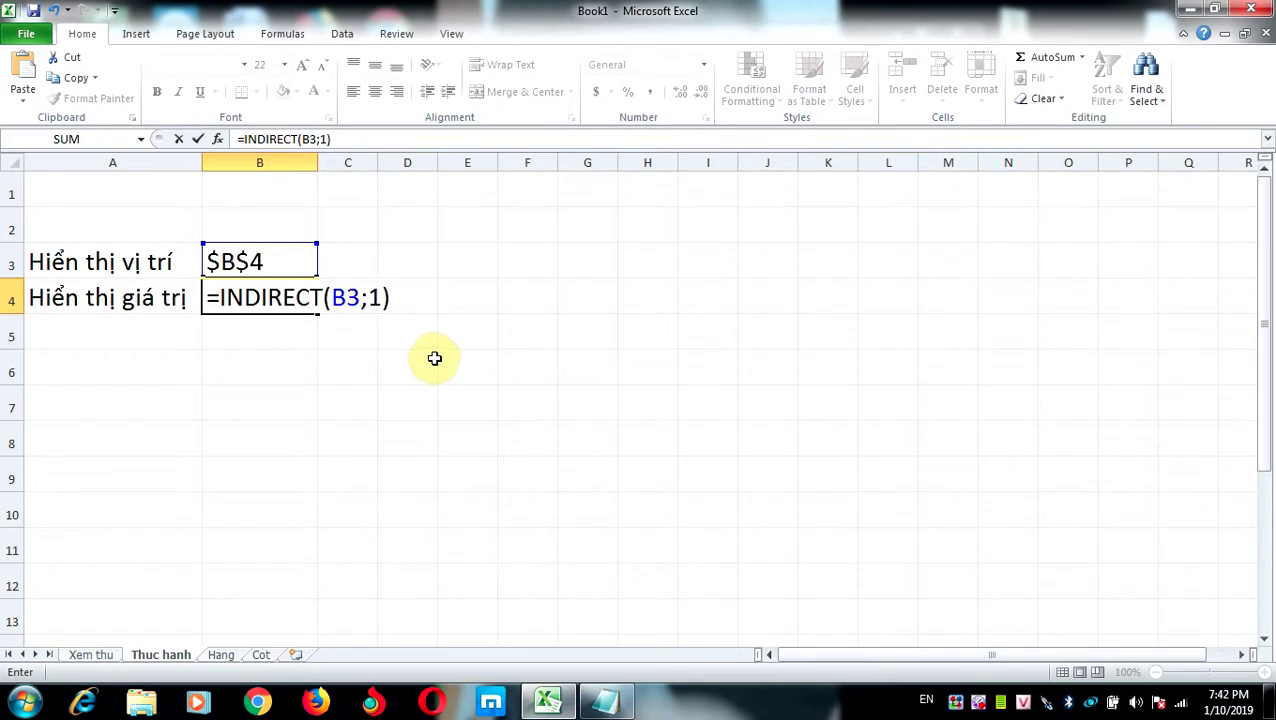
key(Return)
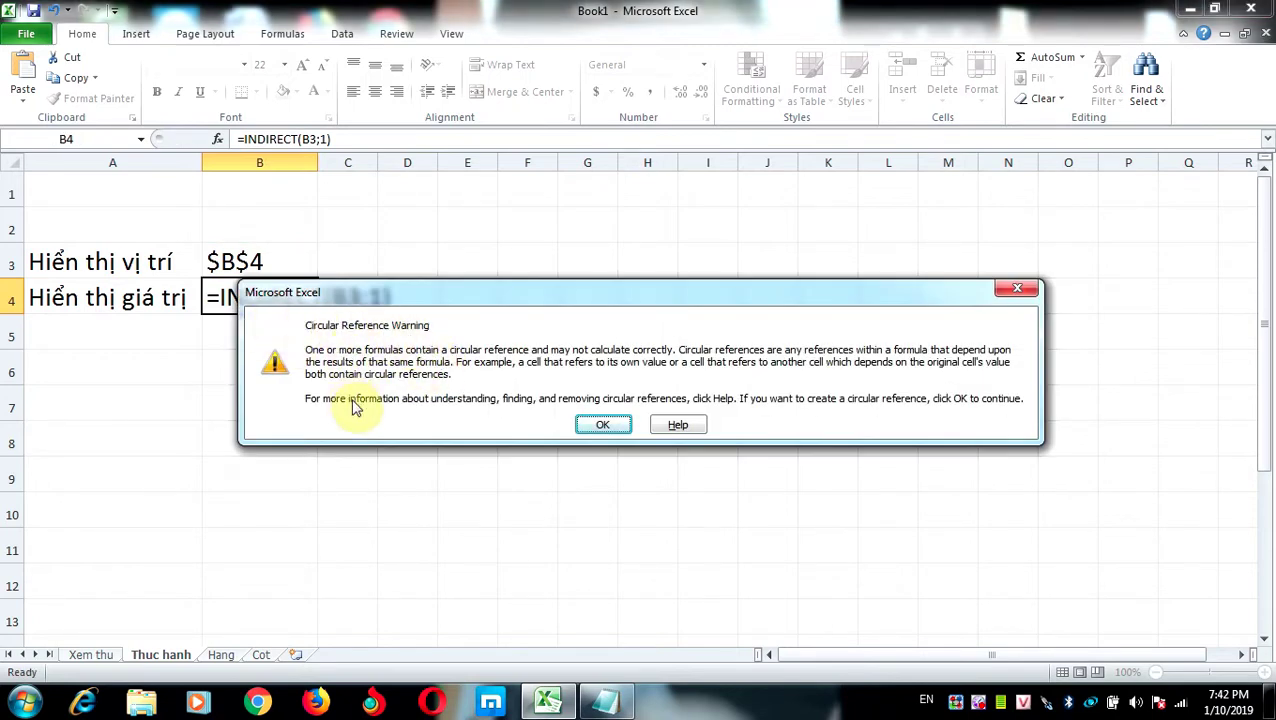
Step: Dismiss the circular-reference warning and test B4's lookup on several cells
click(604, 426)
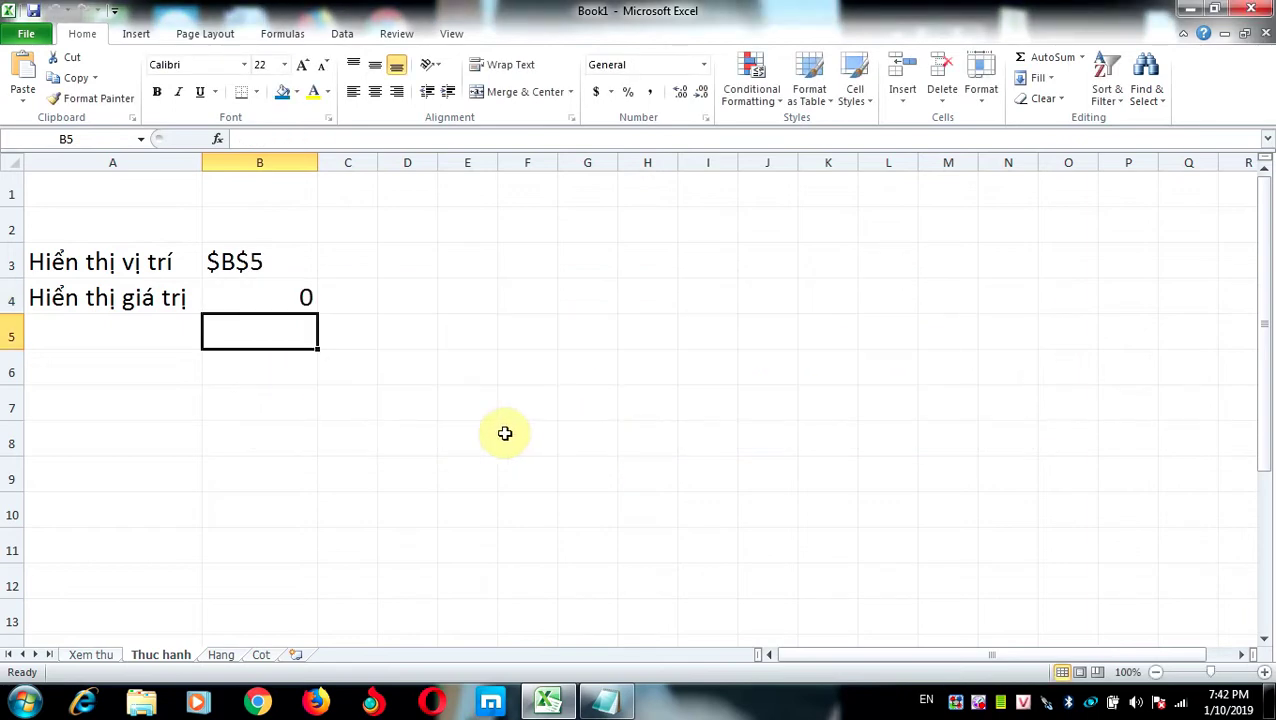
click(405, 370)
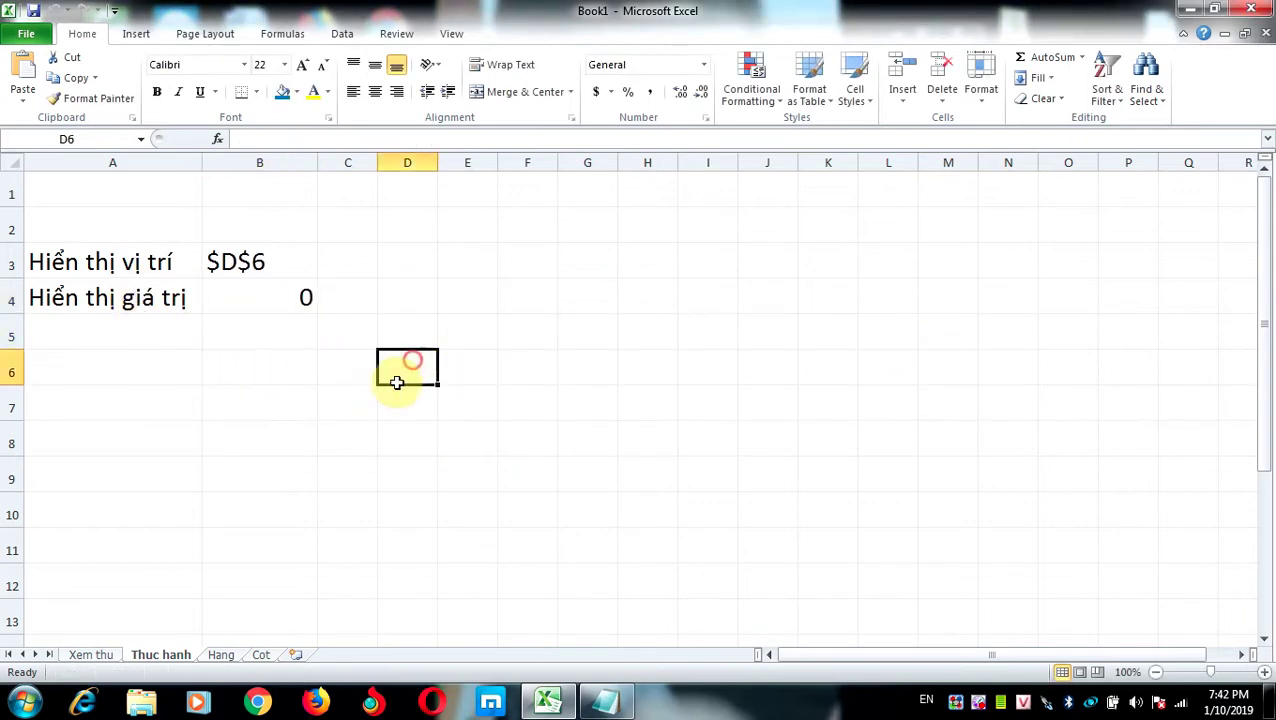
click(352, 402)
click(274, 330)
click(565, 398)
click(380, 403)
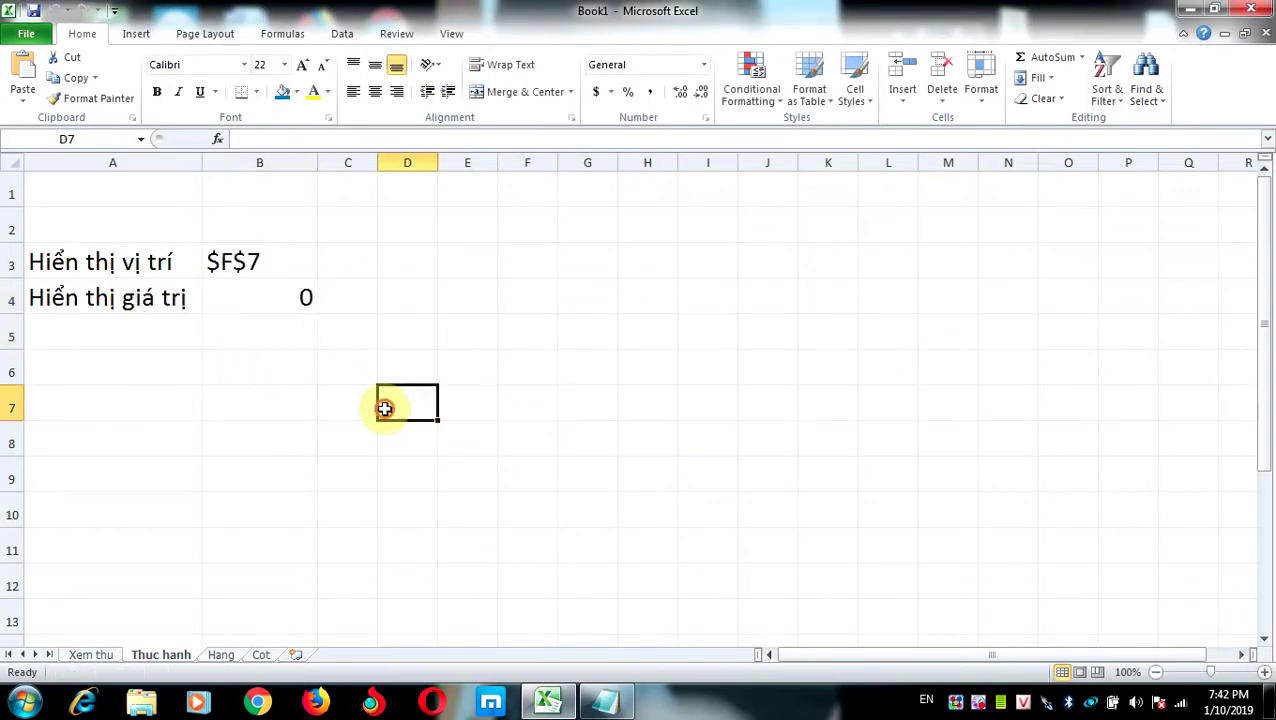
click(712, 305)
click(607, 387)
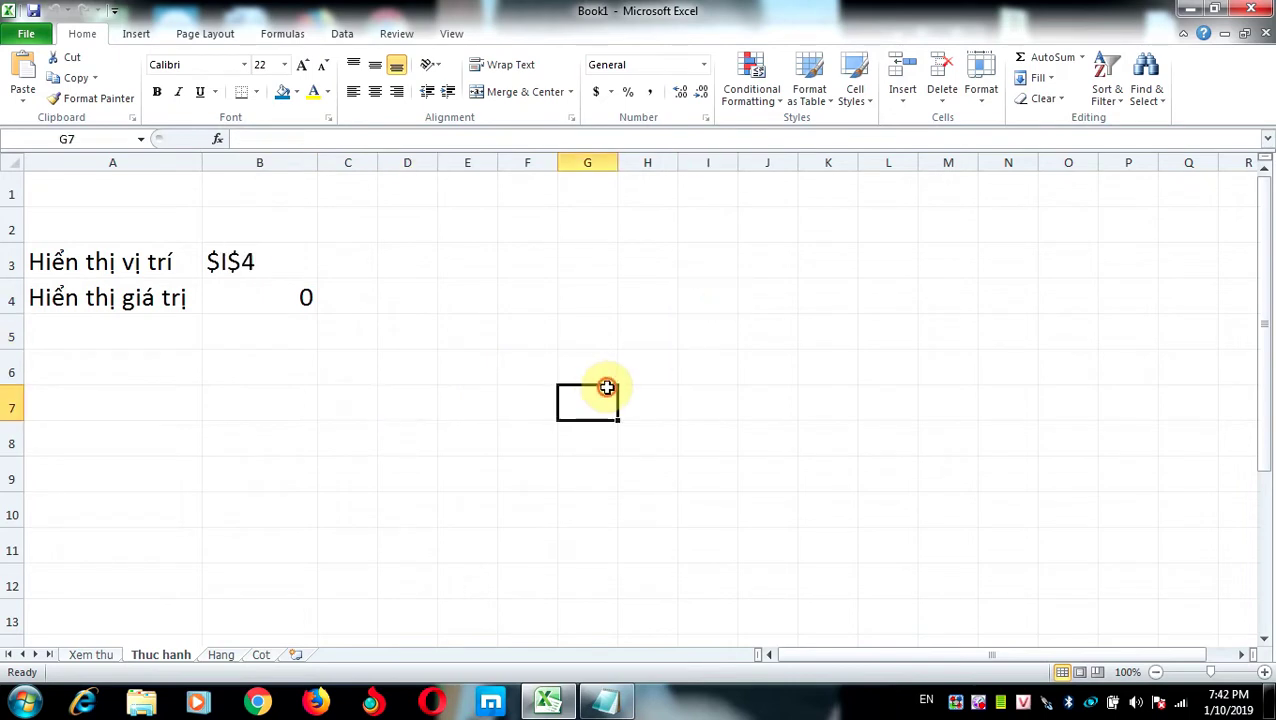
Step: Put 1 in D6 and eeee in E6, then check B4 for each cell and the D6:E6 range
click(403, 373)
text(1)
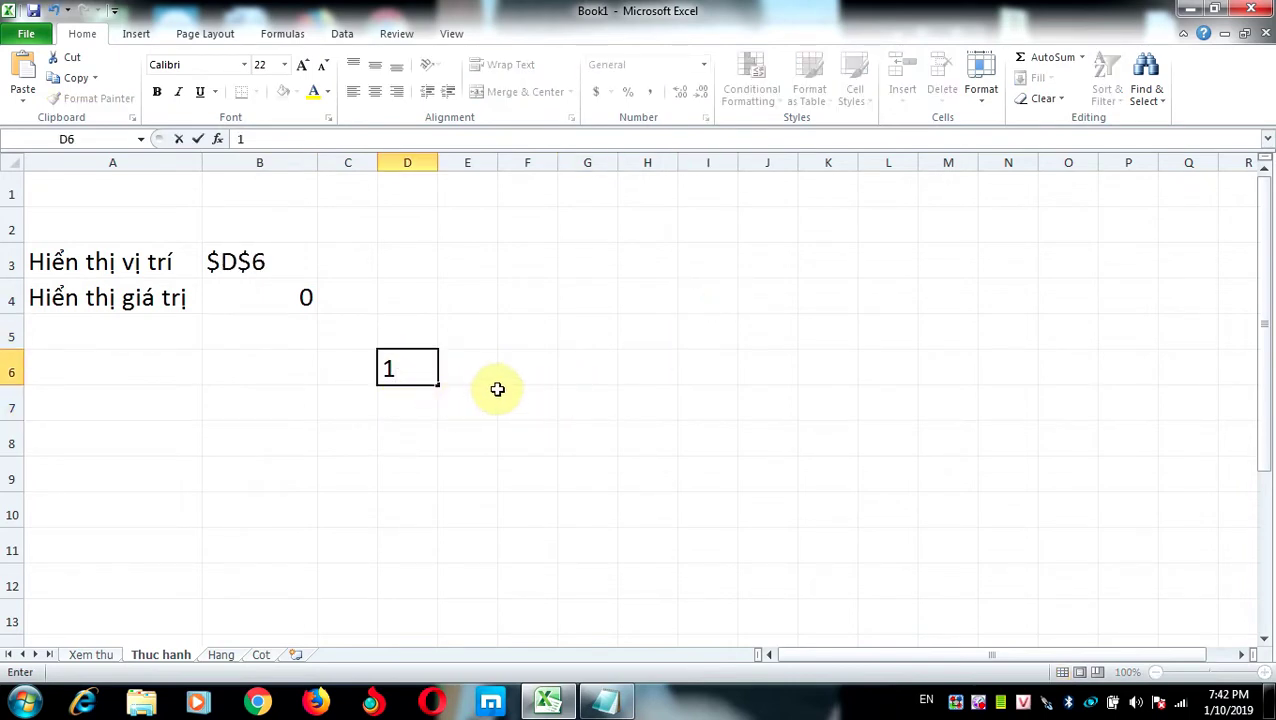
click(515, 405)
click(420, 375)
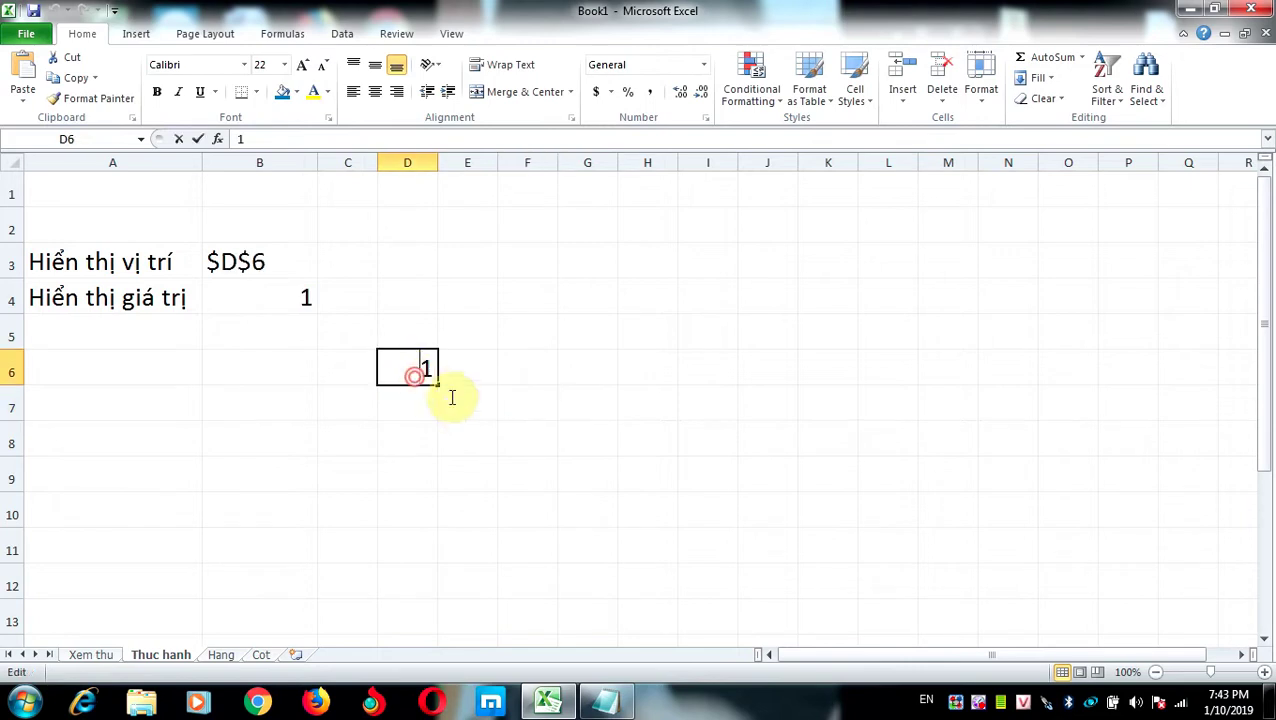
click(489, 371)
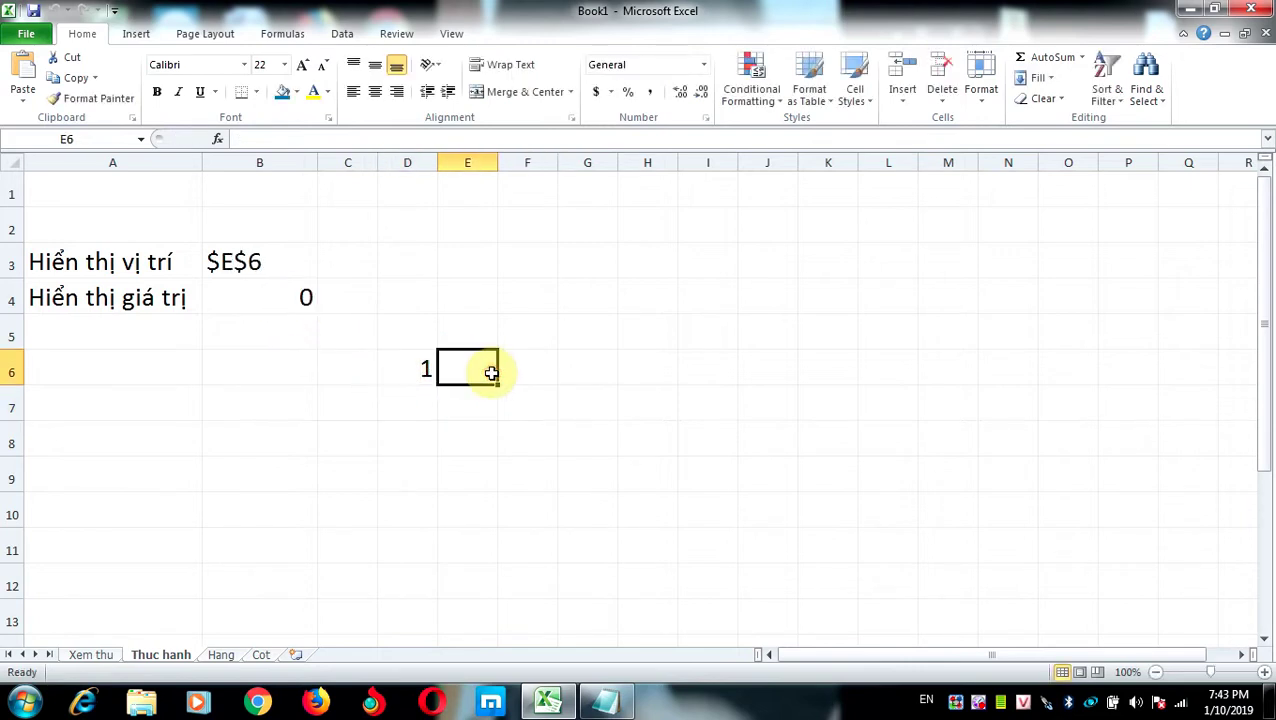
text(eeee)
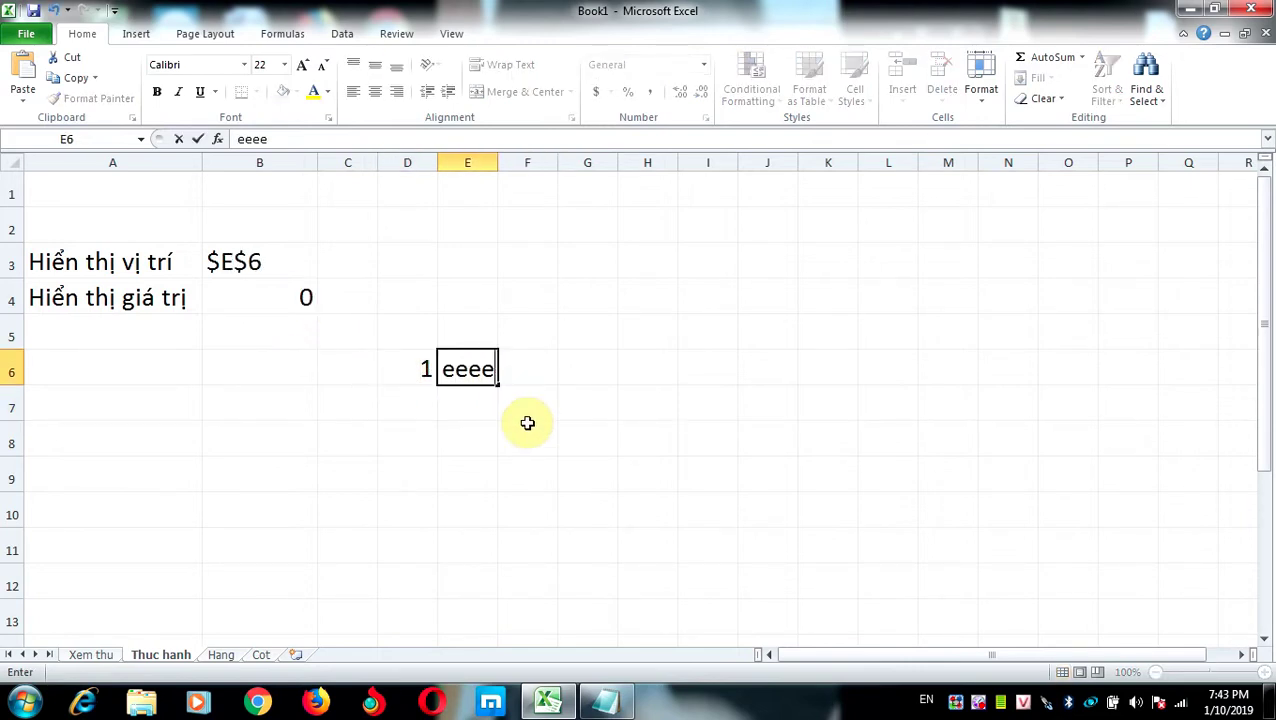
click(535, 430)
click(452, 365)
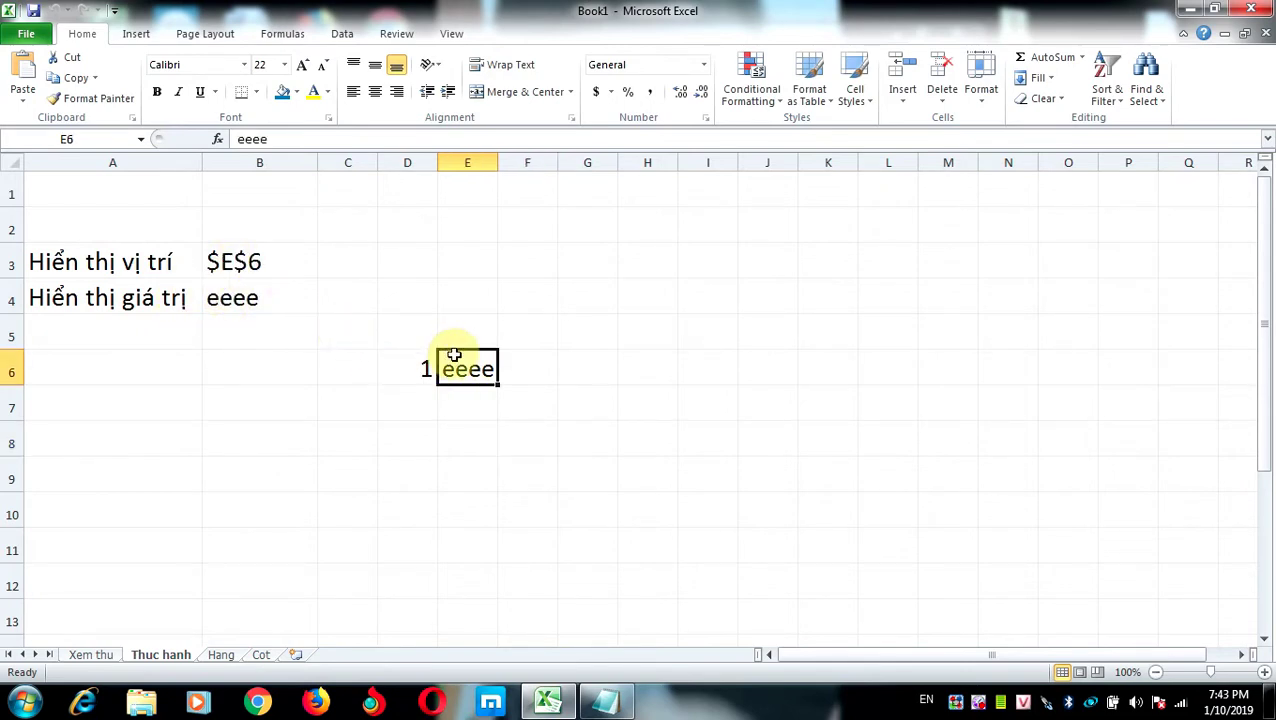
drag(413, 366, 464, 366)
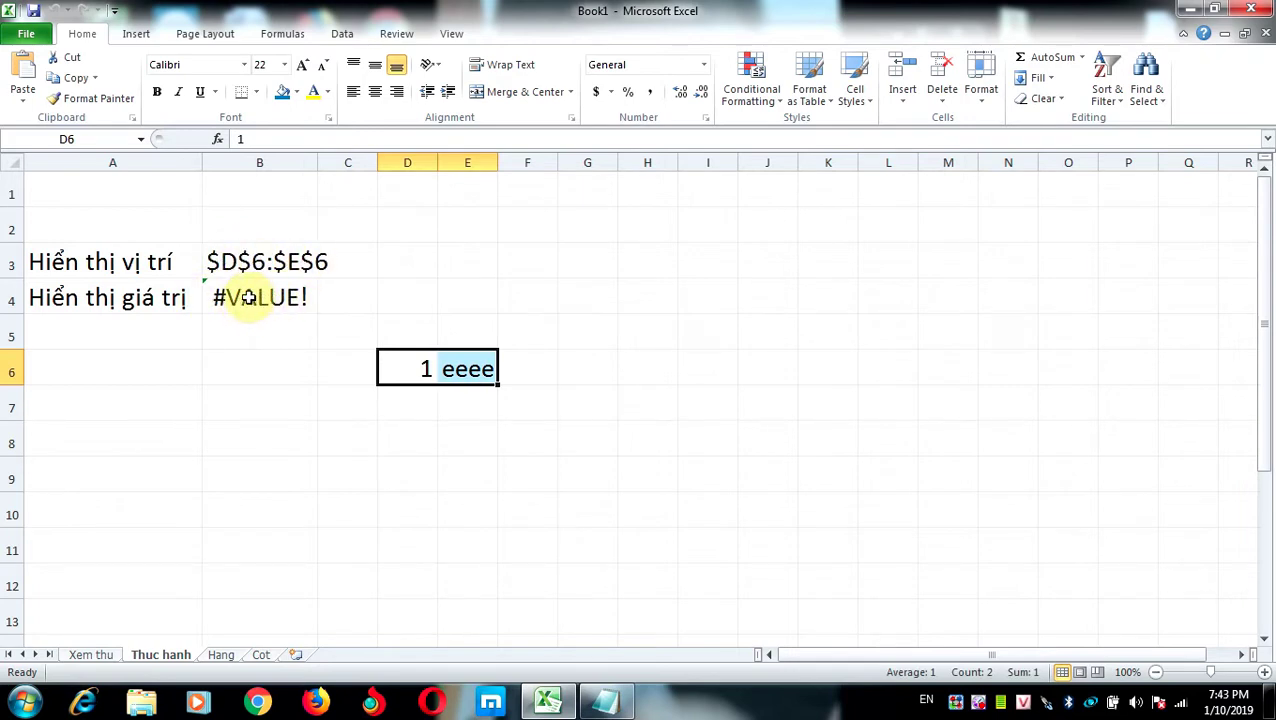
click(530, 440)
Step: From the Hang sheet, copy the 'vi tri hang' macro block from the Notepad file
click(220, 655)
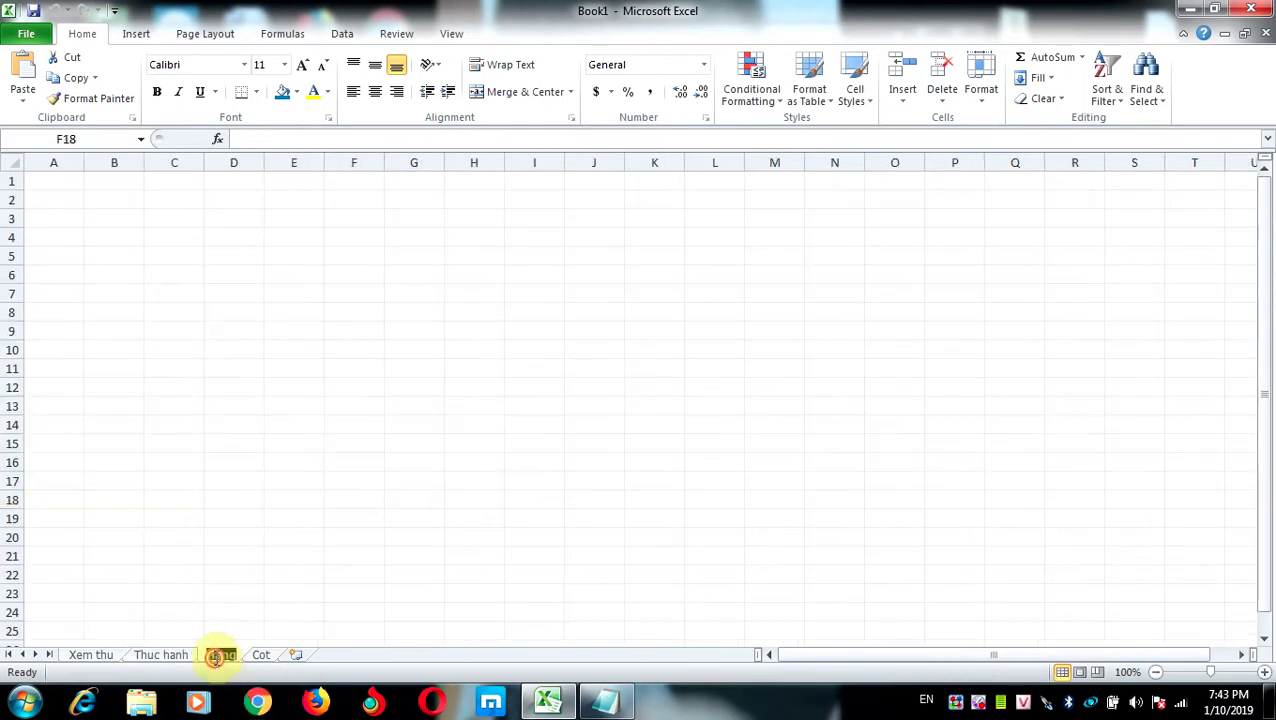
click(377, 460)
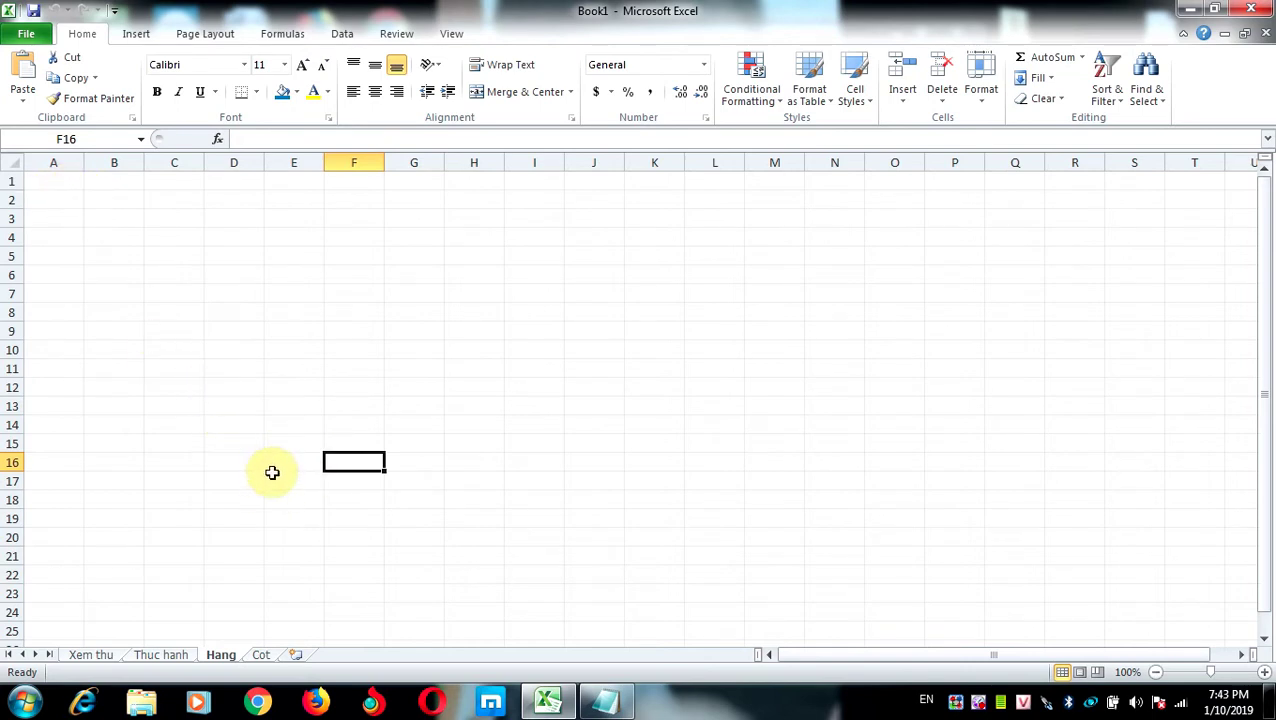
click(601, 708)
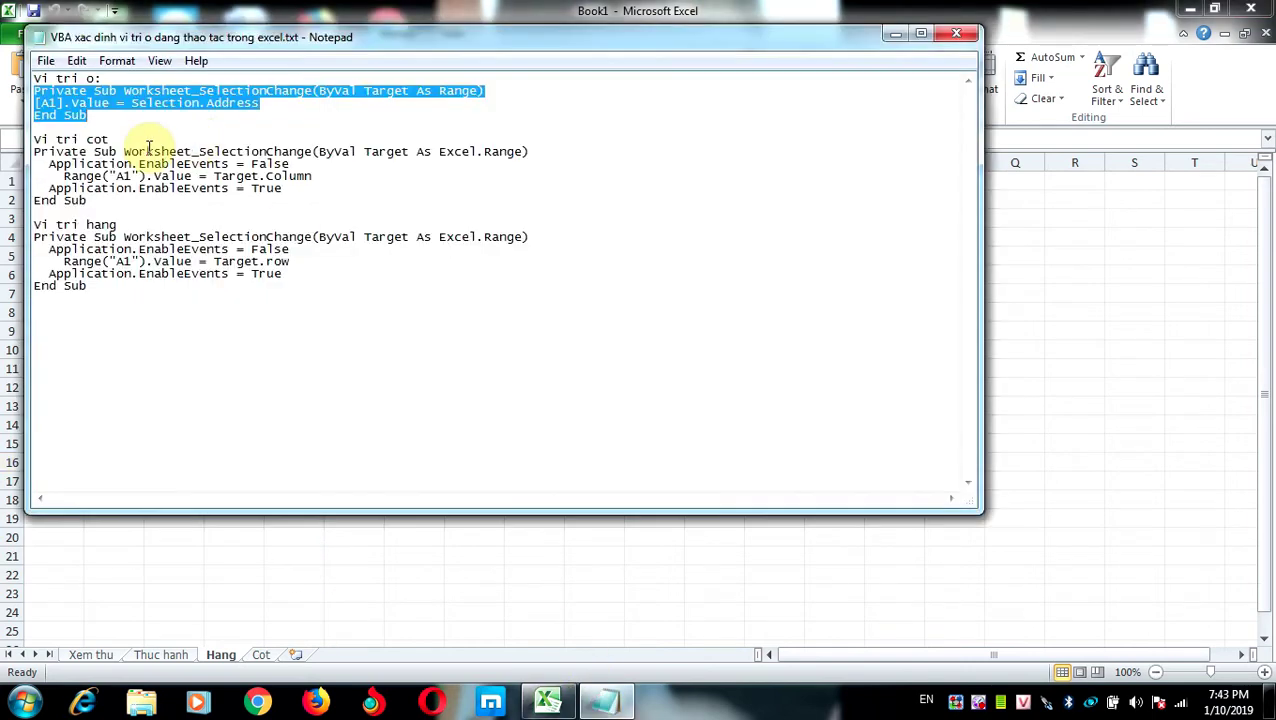
drag(37, 241, 143, 289)
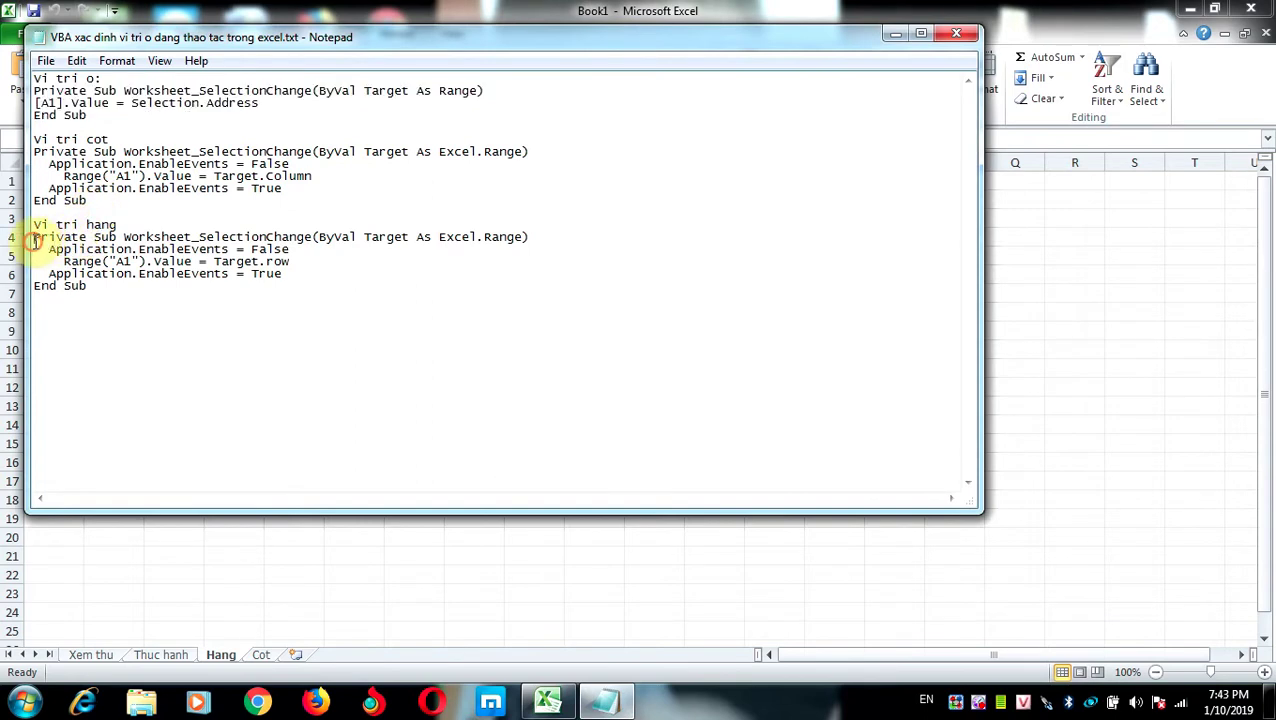
right_click(124, 268)
click(194, 330)
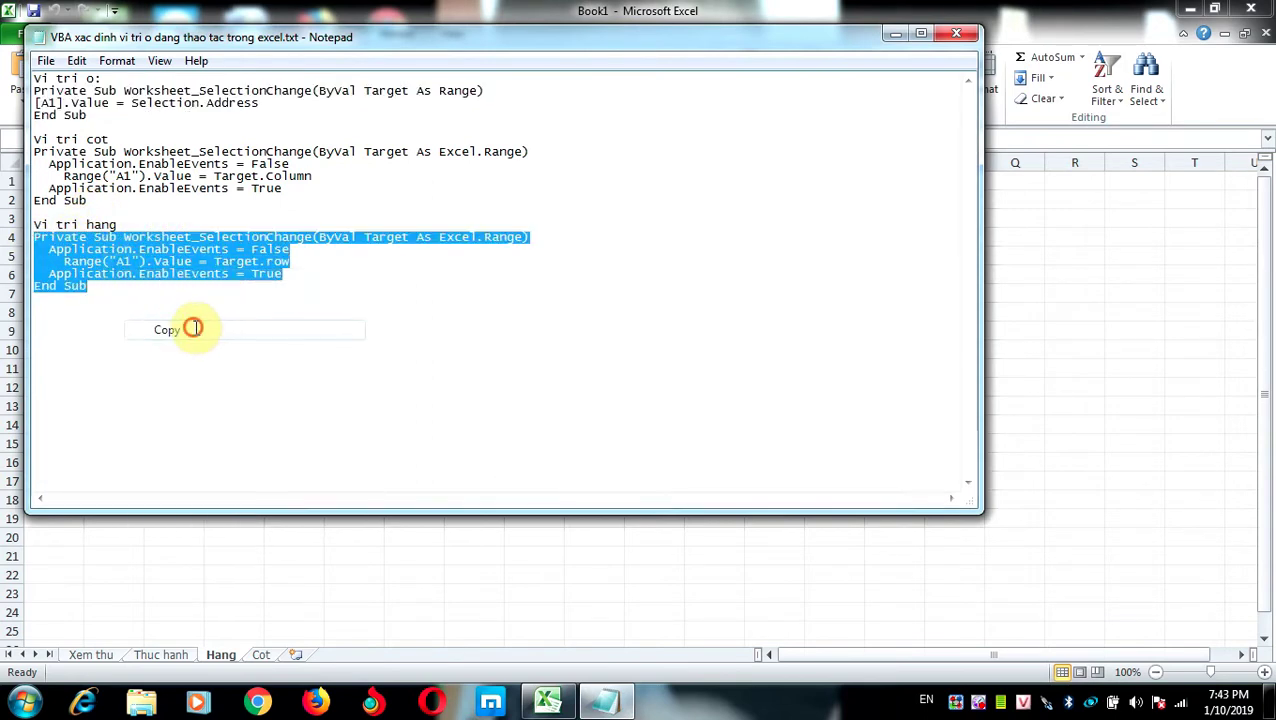
Step: Paste the copied macro into the Hang sheet's code module and return to Excel
click(224, 660)
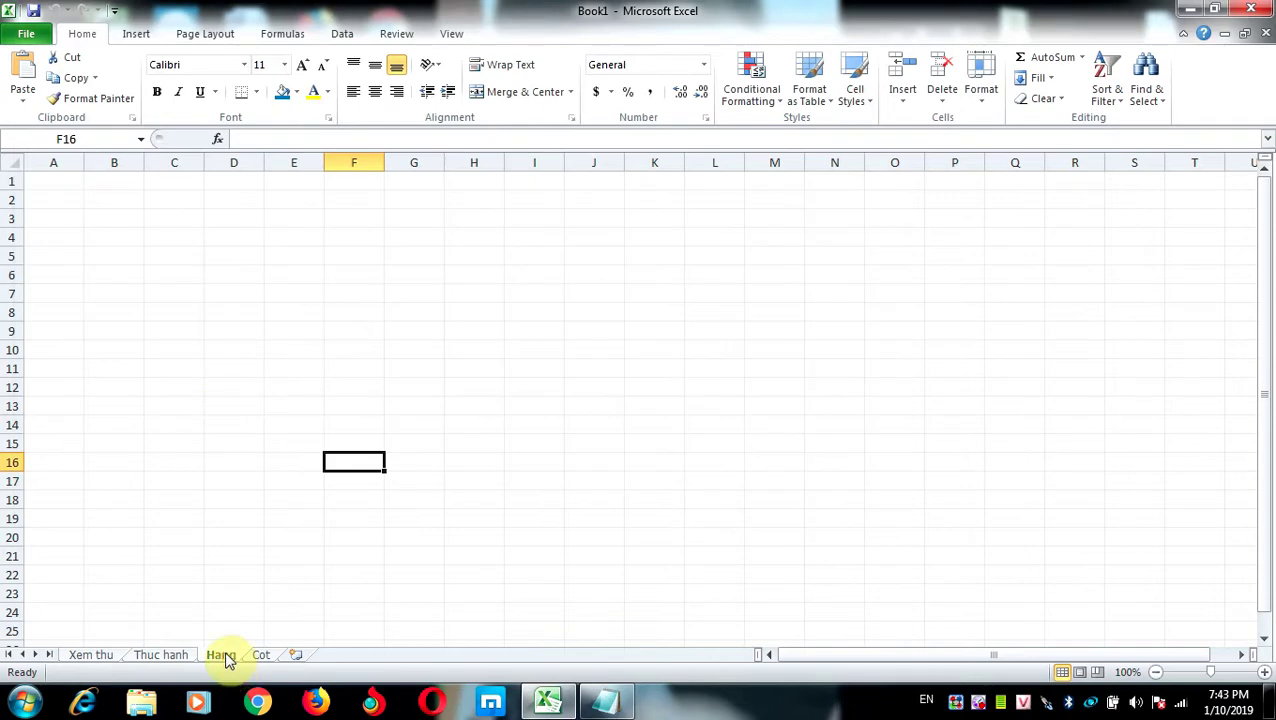
right_click(224, 657)
click(285, 532)
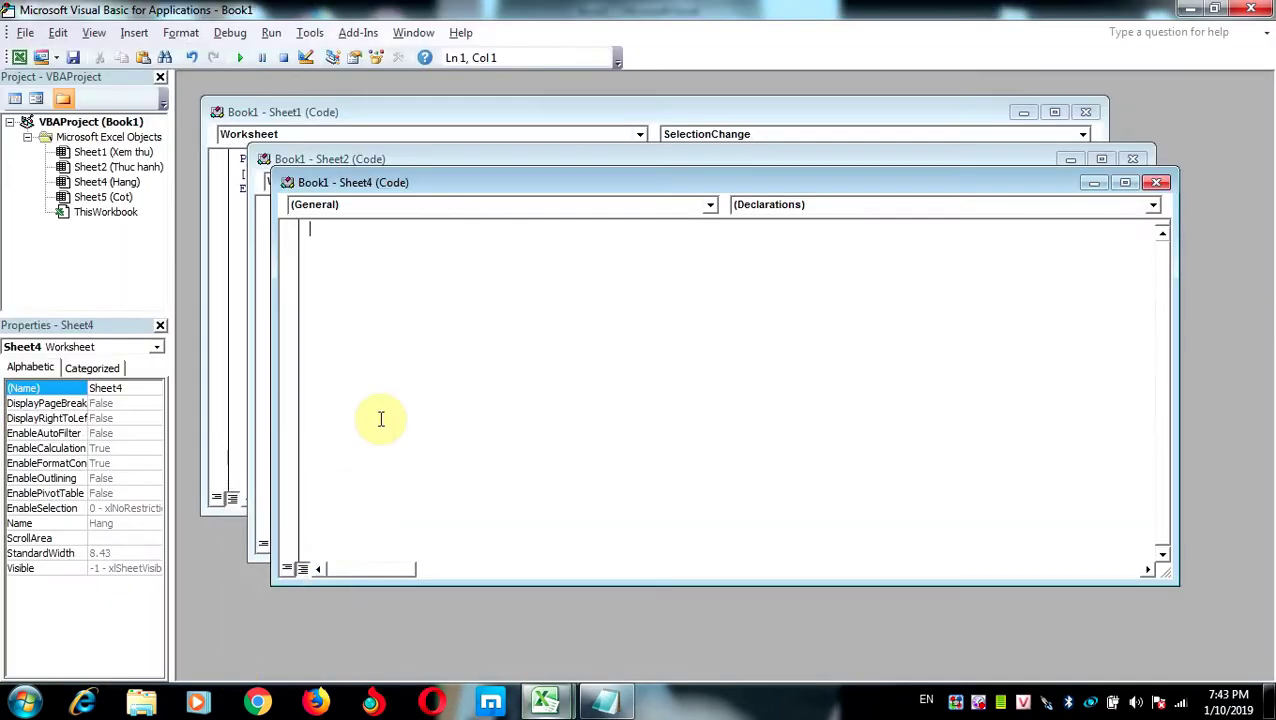
key(ctrl+v)
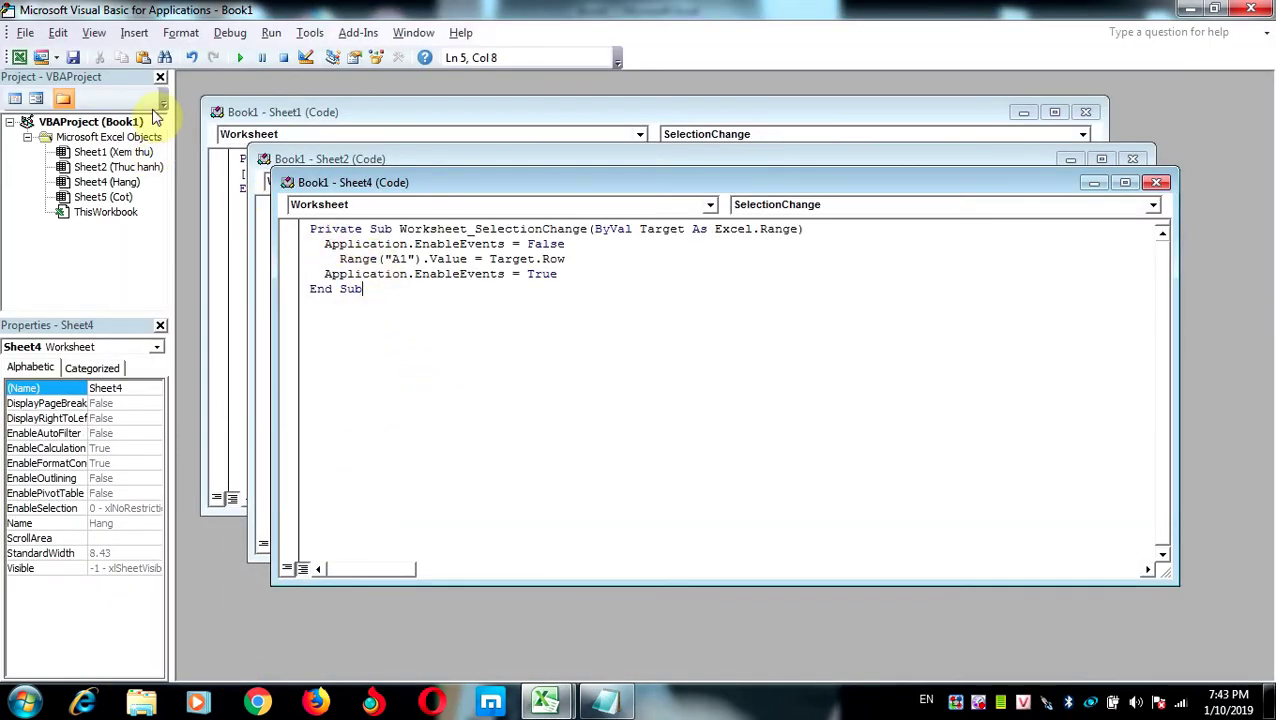
click(25, 32)
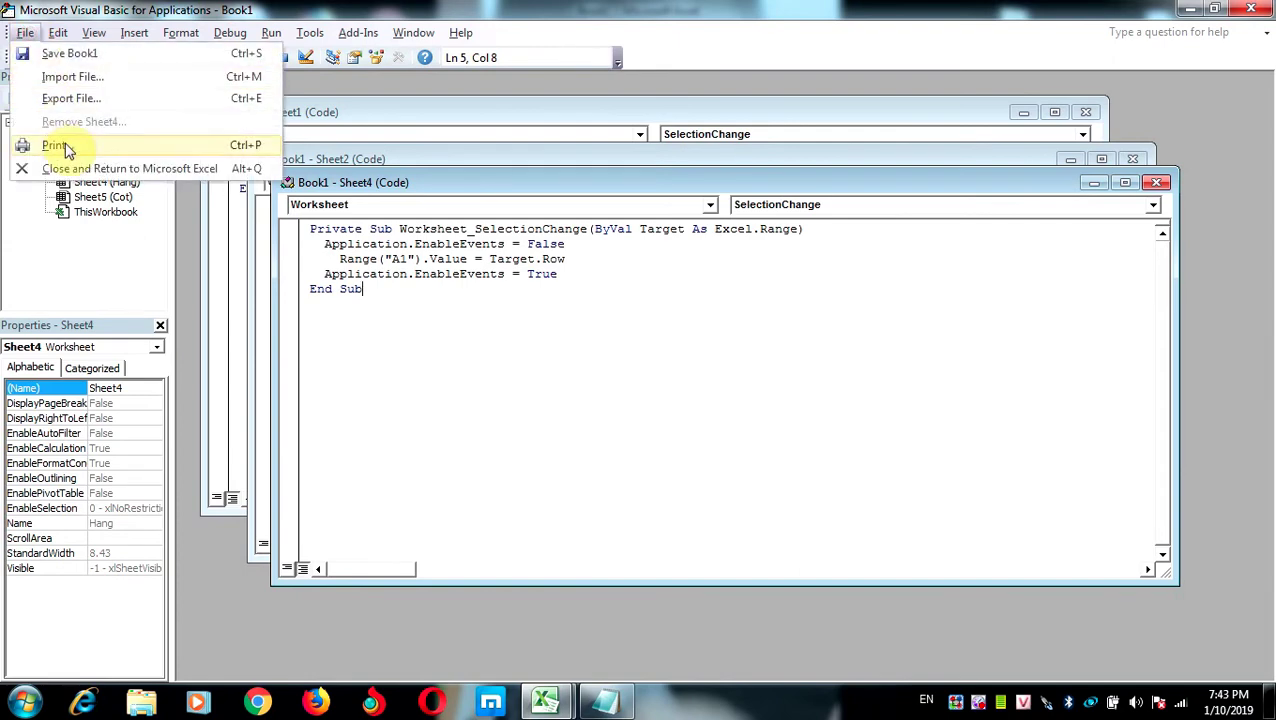
click(40, 168)
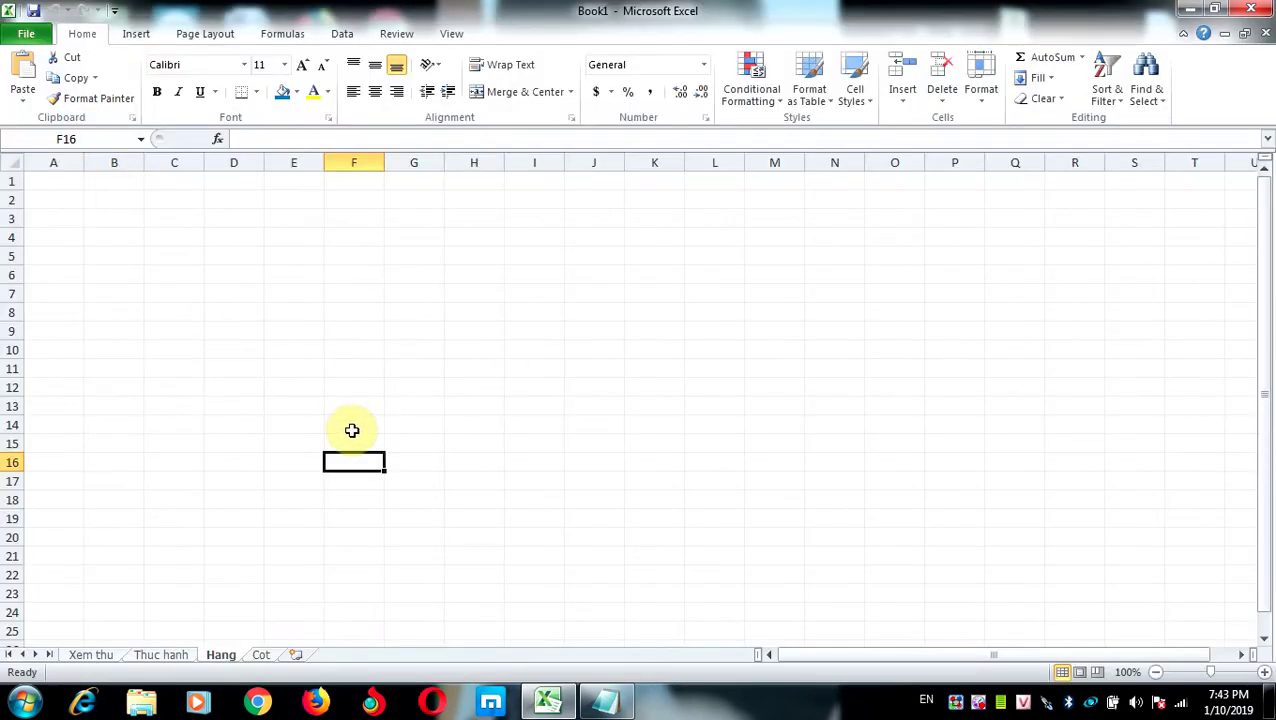
Step: Select F11, D5, K8, O14, L21, E21, G6 and D7 to watch A1's row number, then select all
click(356, 367)
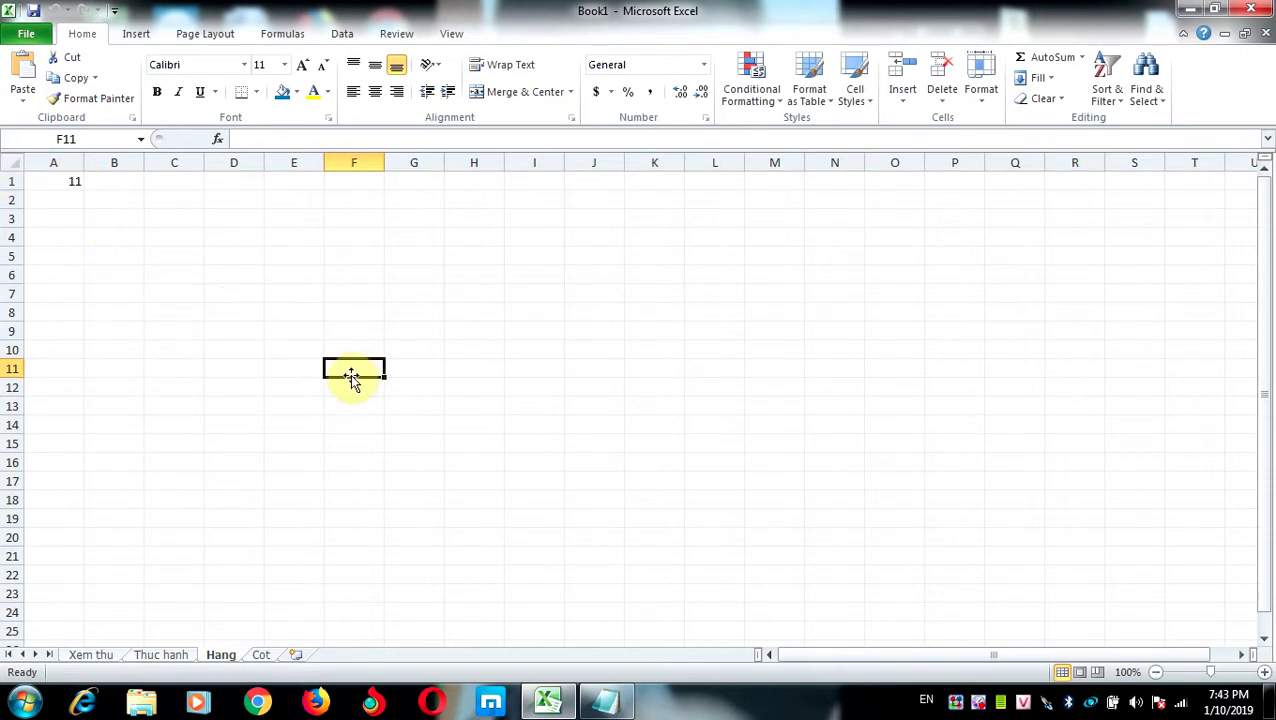
click(236, 254)
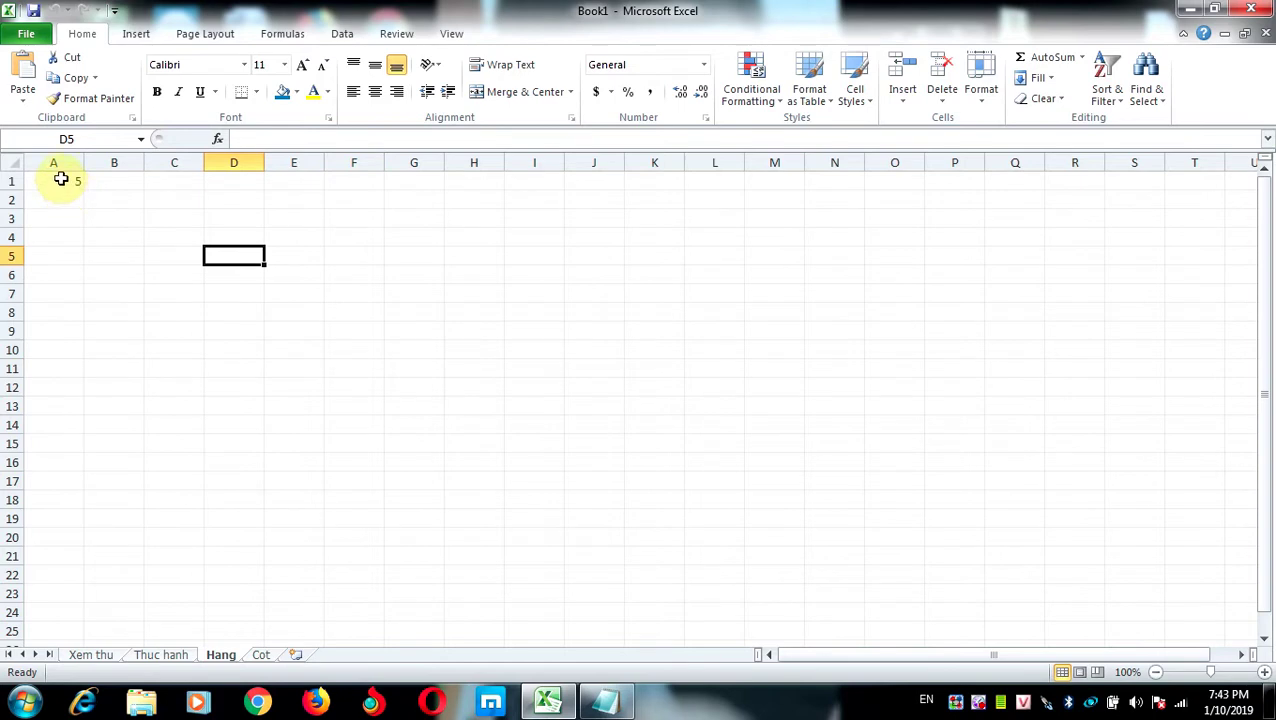
click(628, 313)
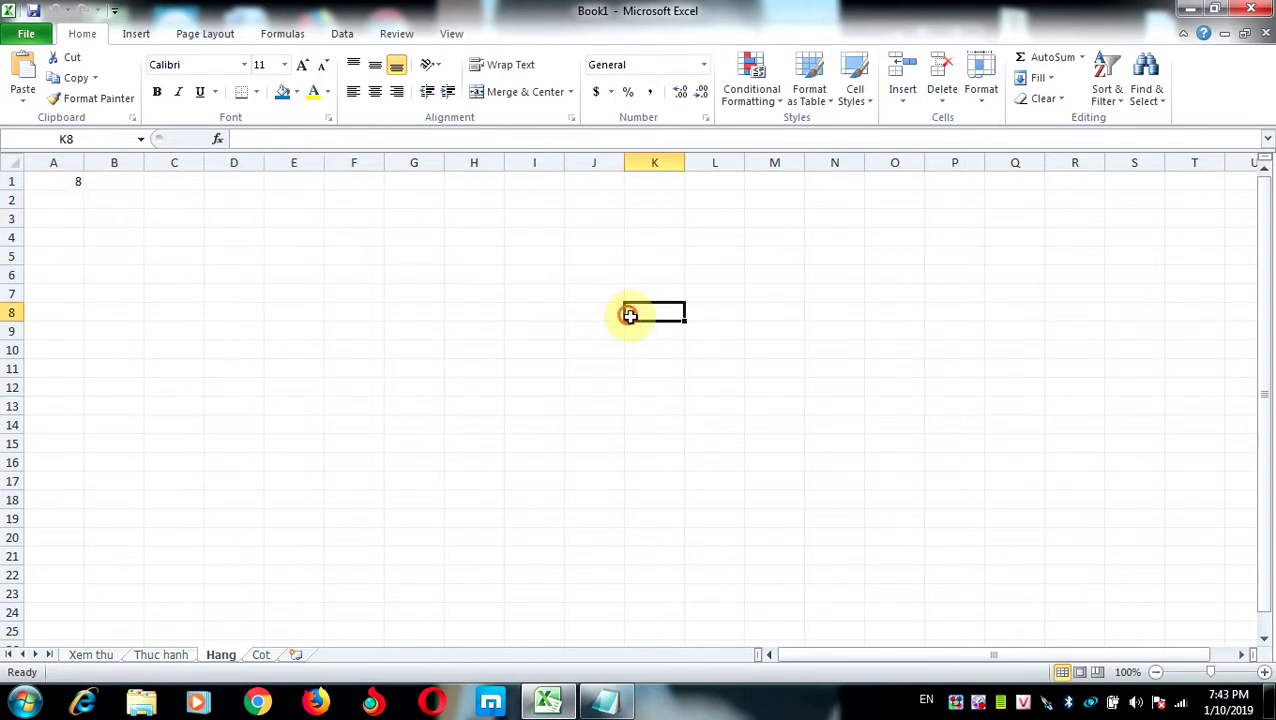
click(871, 417)
click(711, 555)
click(316, 555)
click(427, 271)
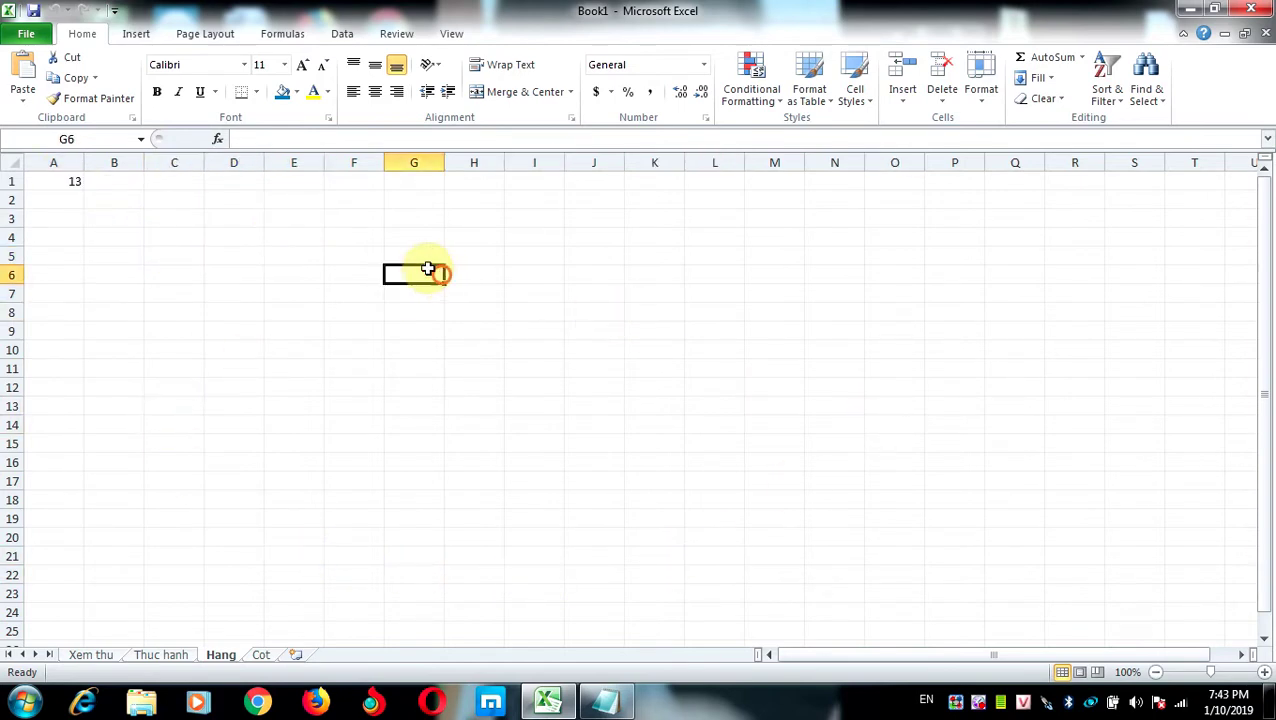
click(250, 293)
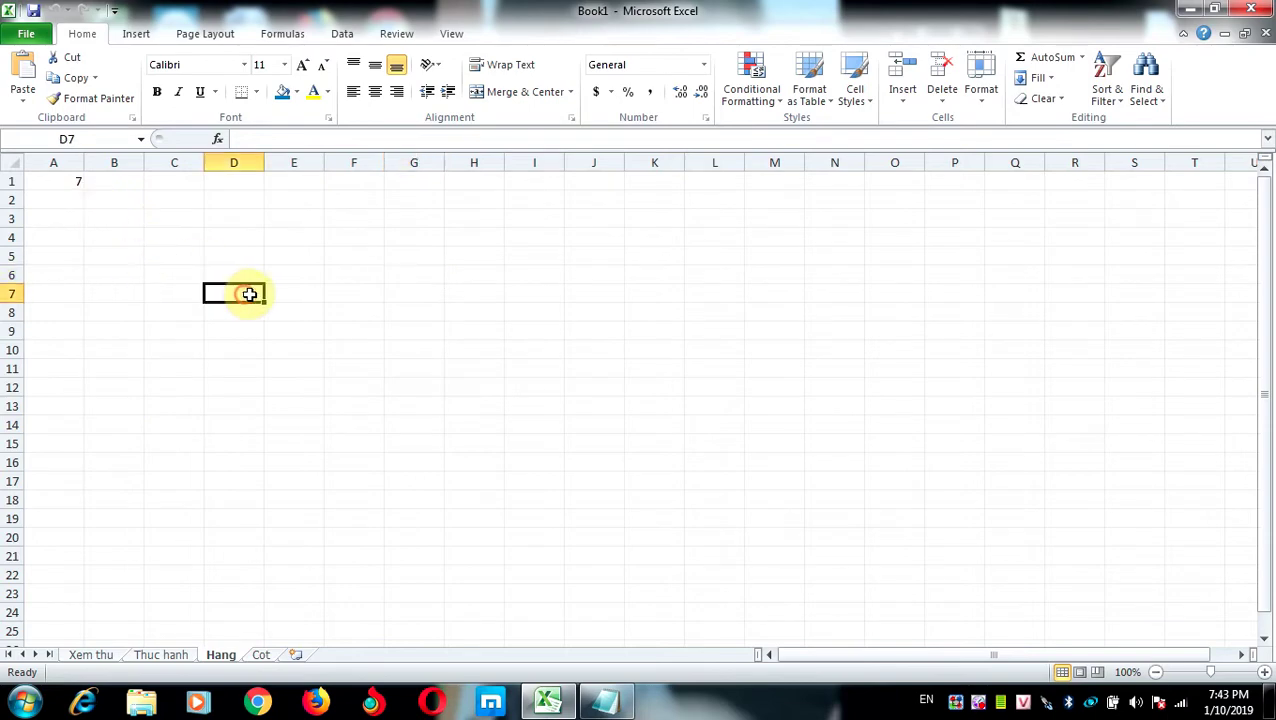
key(ctrl+a)
Step: Set the whole Hang sheet to font size 20 and check A1 with G10, H6, B8, C11
click(284, 64)
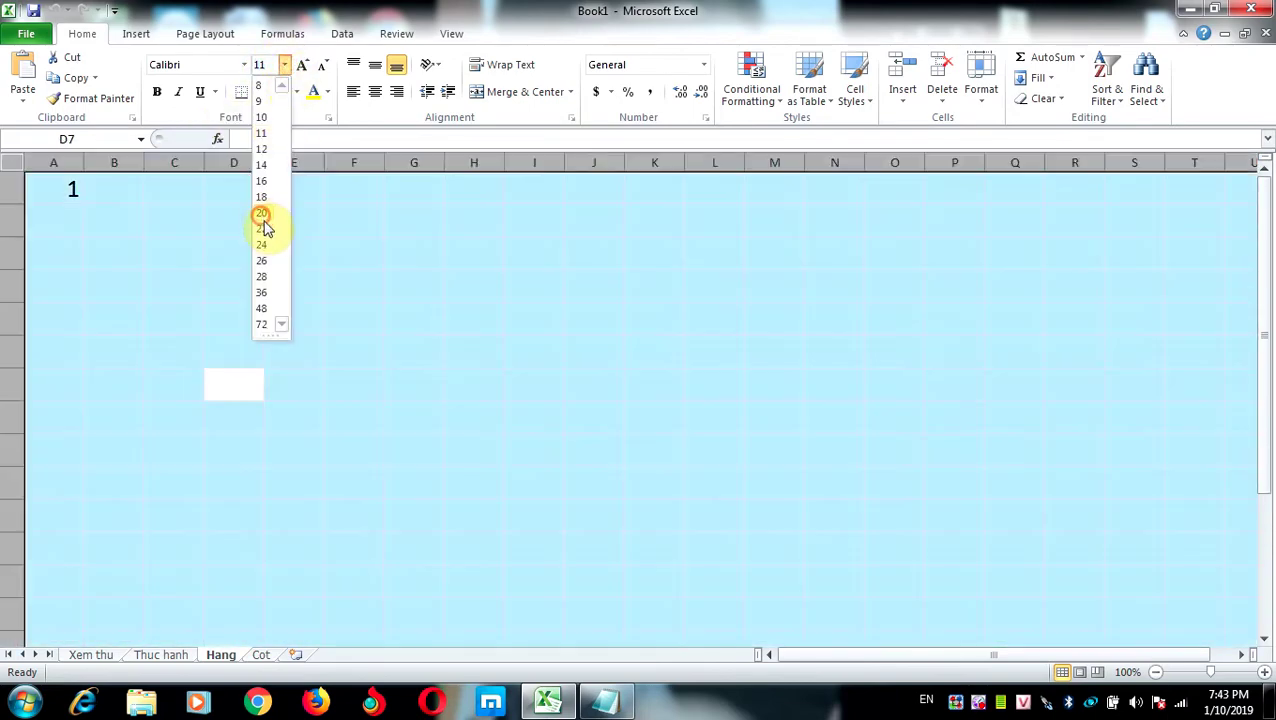
click(261, 213)
click(402, 484)
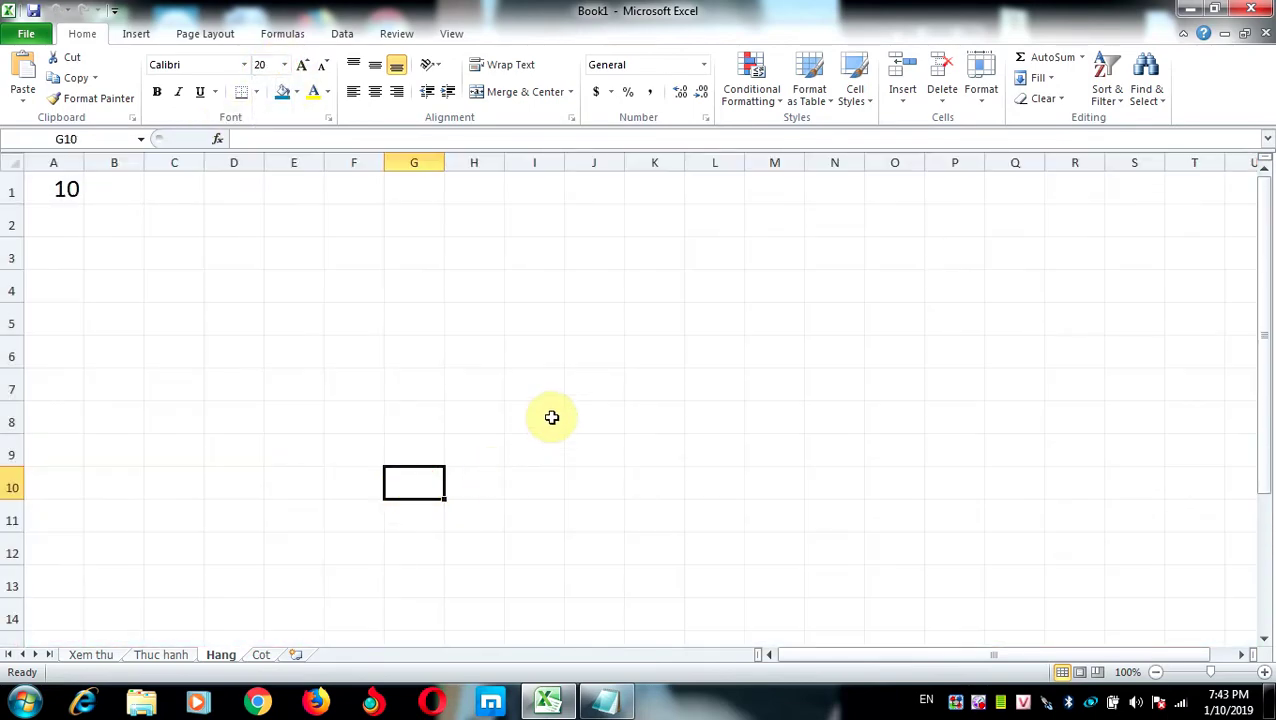
click(450, 355)
click(112, 424)
click(172, 512)
Step: Keep checking A1 by selecting E6, A3, A2, B1, D8 and the range D9:E9
click(321, 346)
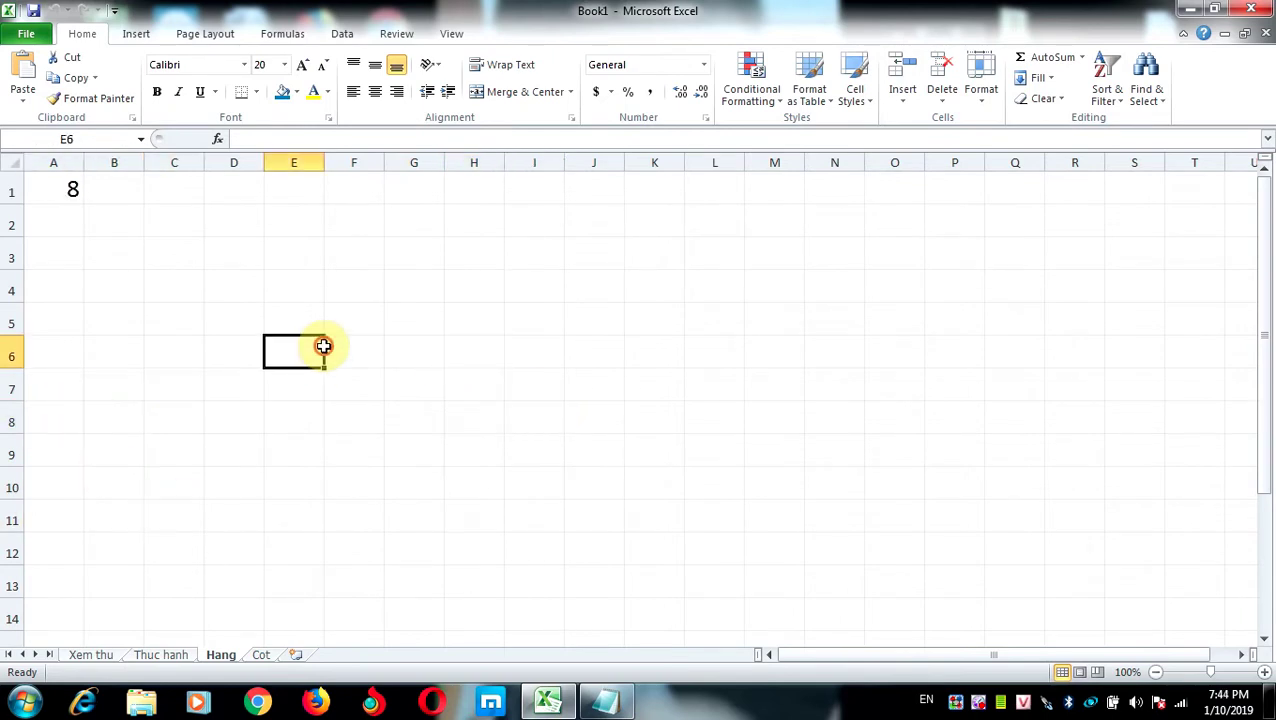
click(70, 250)
click(68, 215)
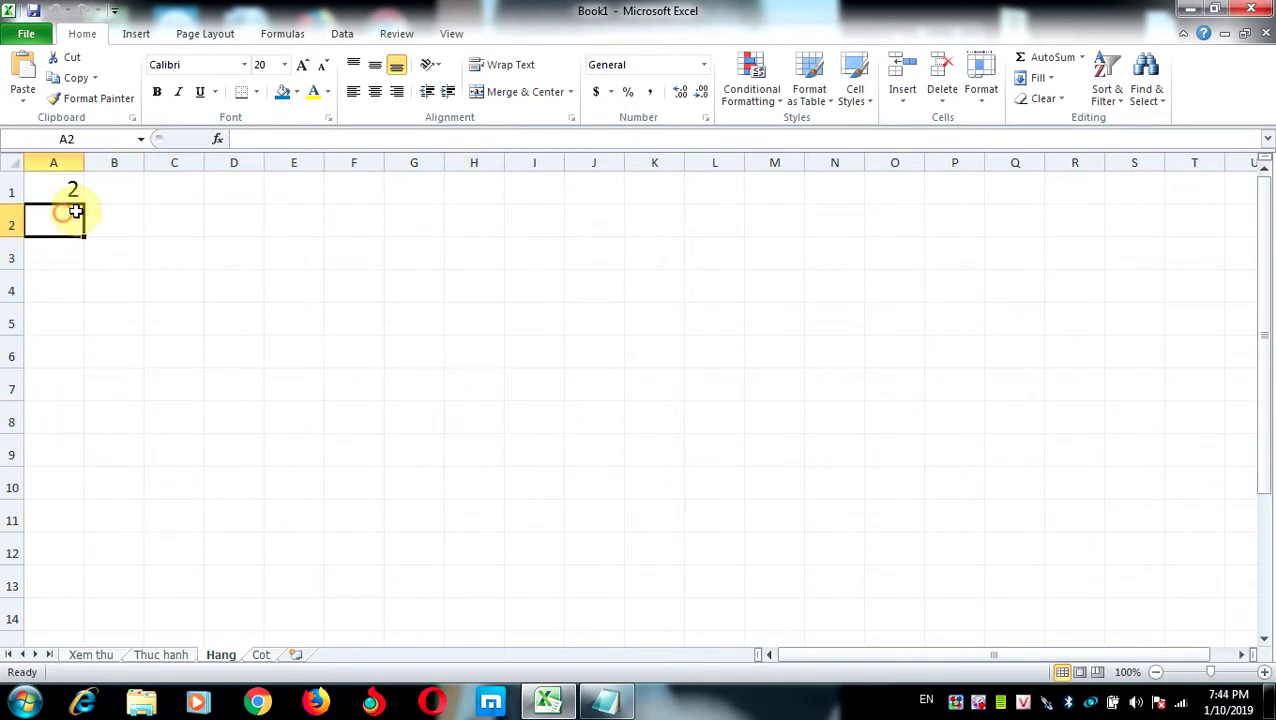
click(120, 185)
click(238, 410)
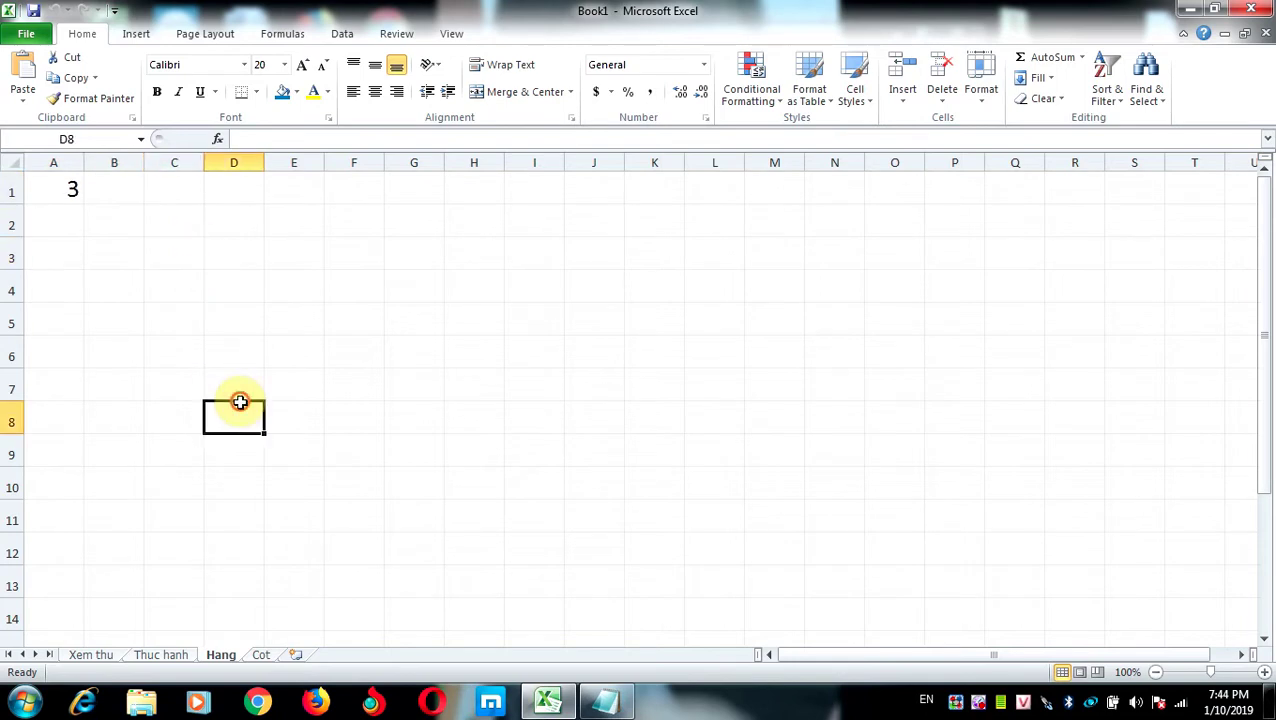
drag(258, 441, 331, 445)
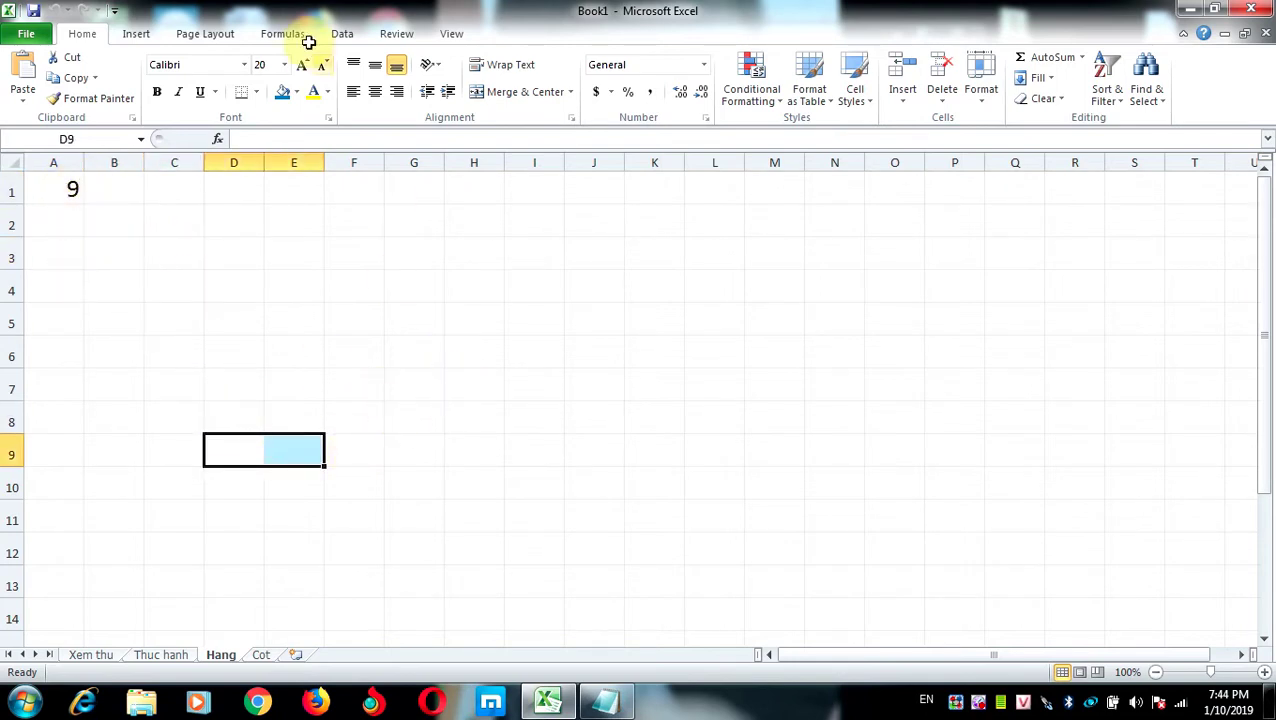
Step: View the Hang sheet's Target.Row code, close the editor, and go to the Cot sheet
right_click(233, 658)
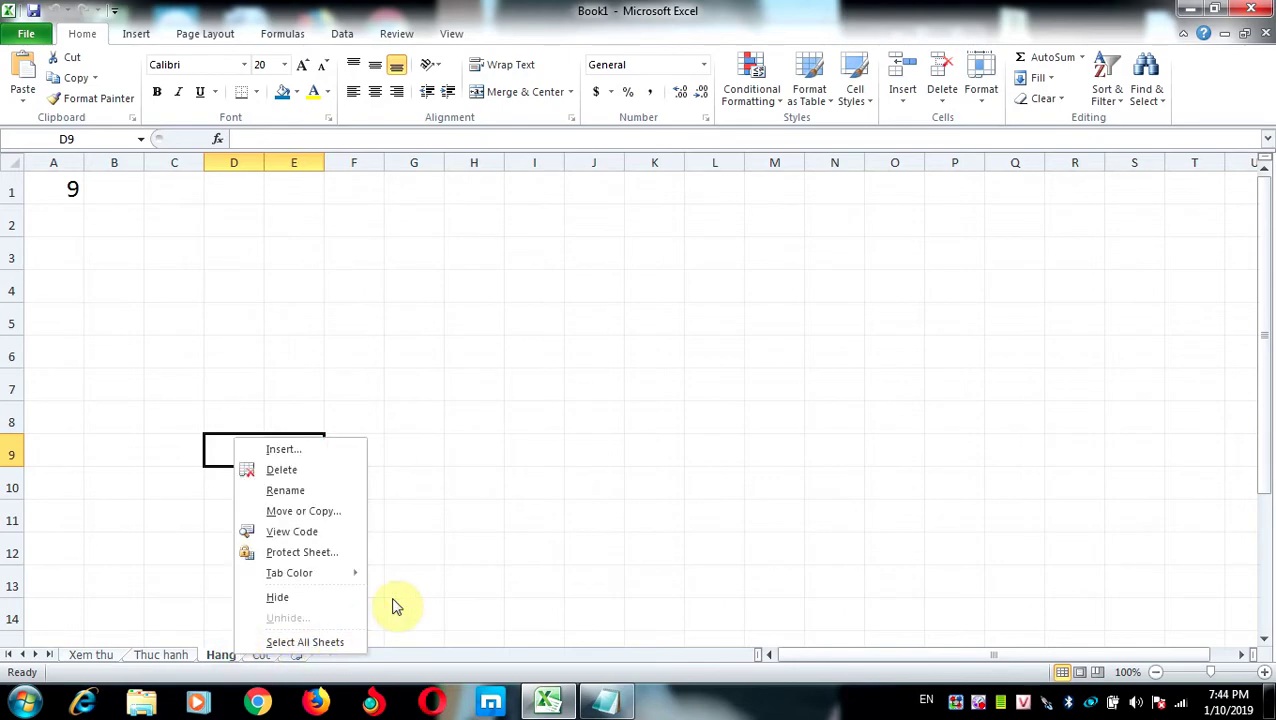
click(302, 532)
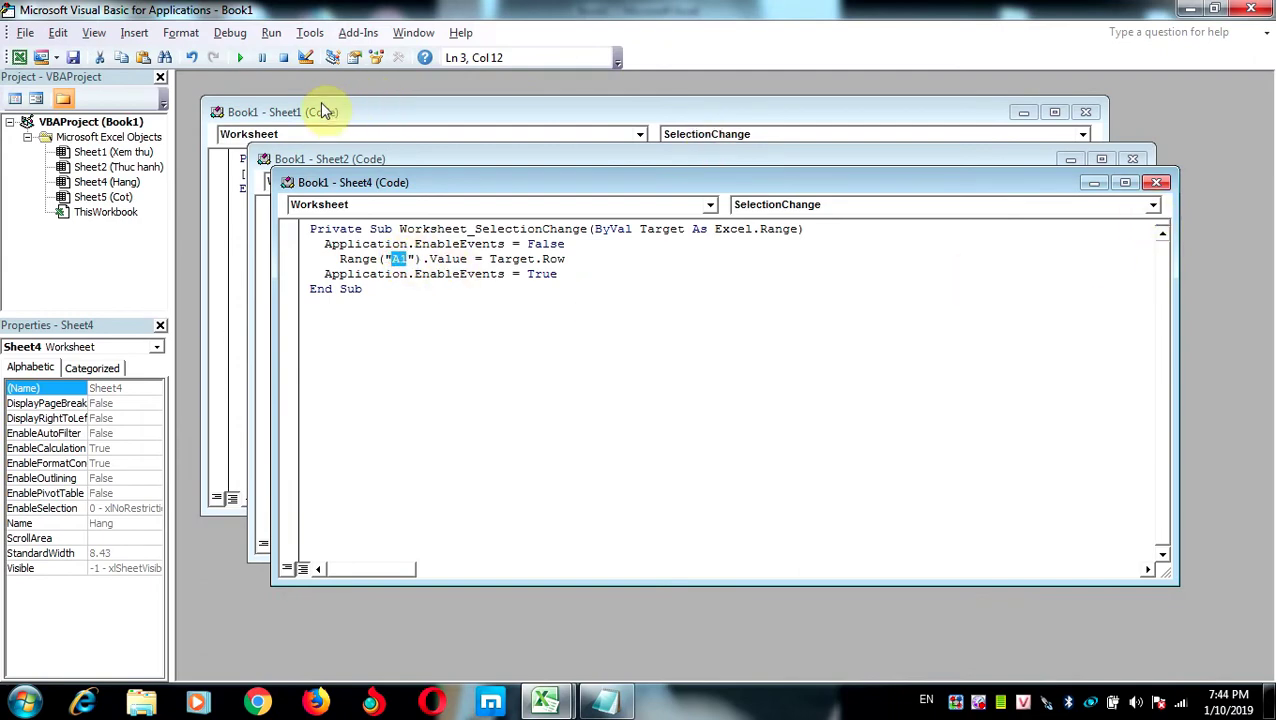
click(25, 32)
click(30, 168)
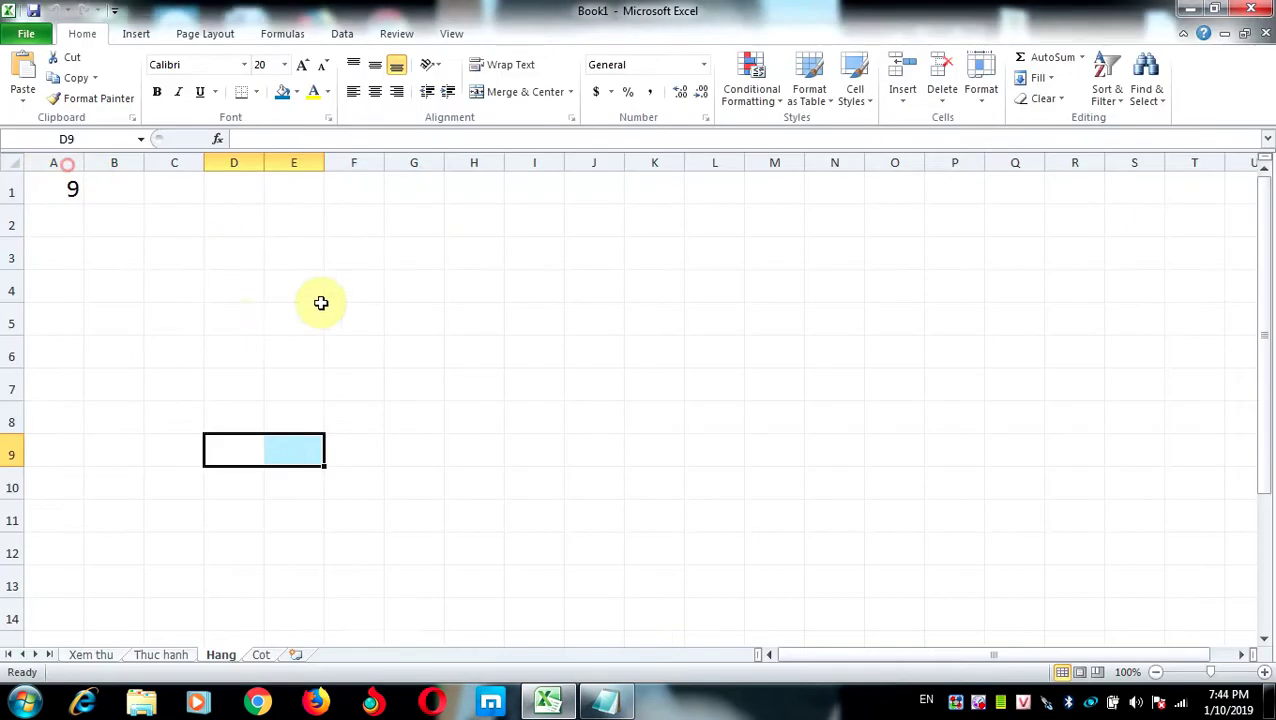
click(261, 654)
Step: Set the whole Cot sheet's font size to 22
click(305, 444)
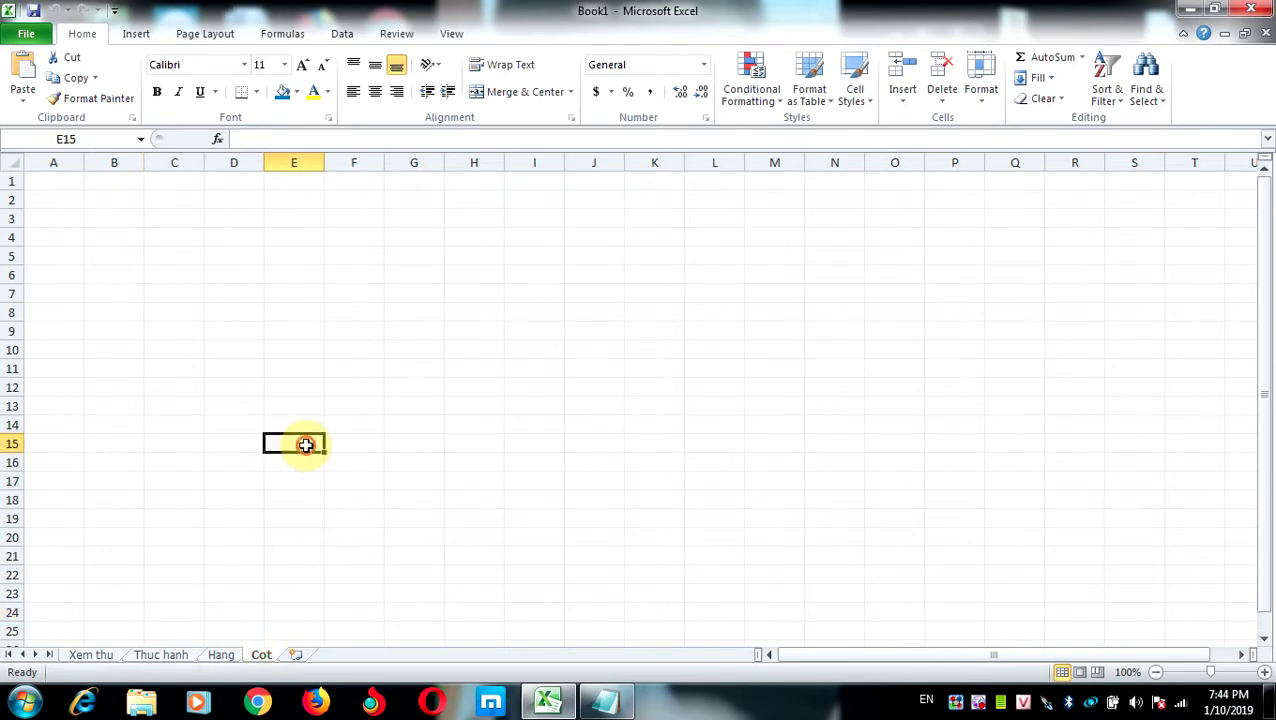
key(ctrl+a)
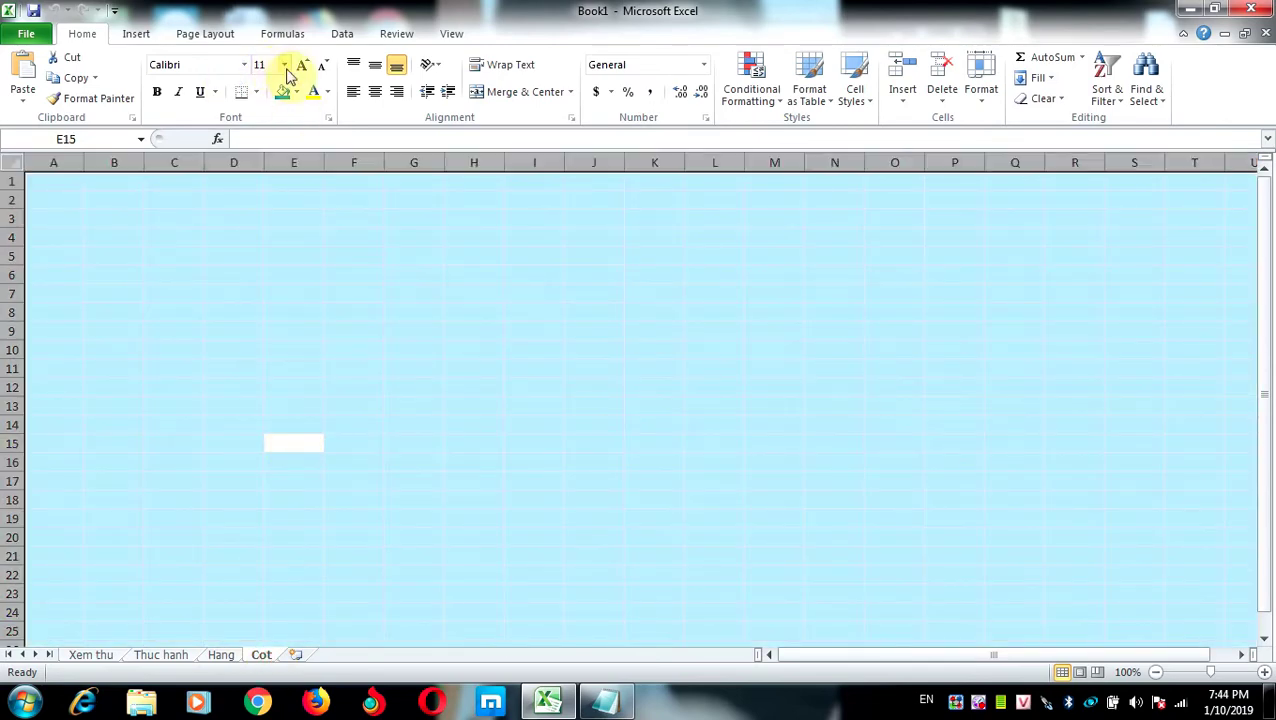
click(284, 65)
click(261, 232)
click(413, 402)
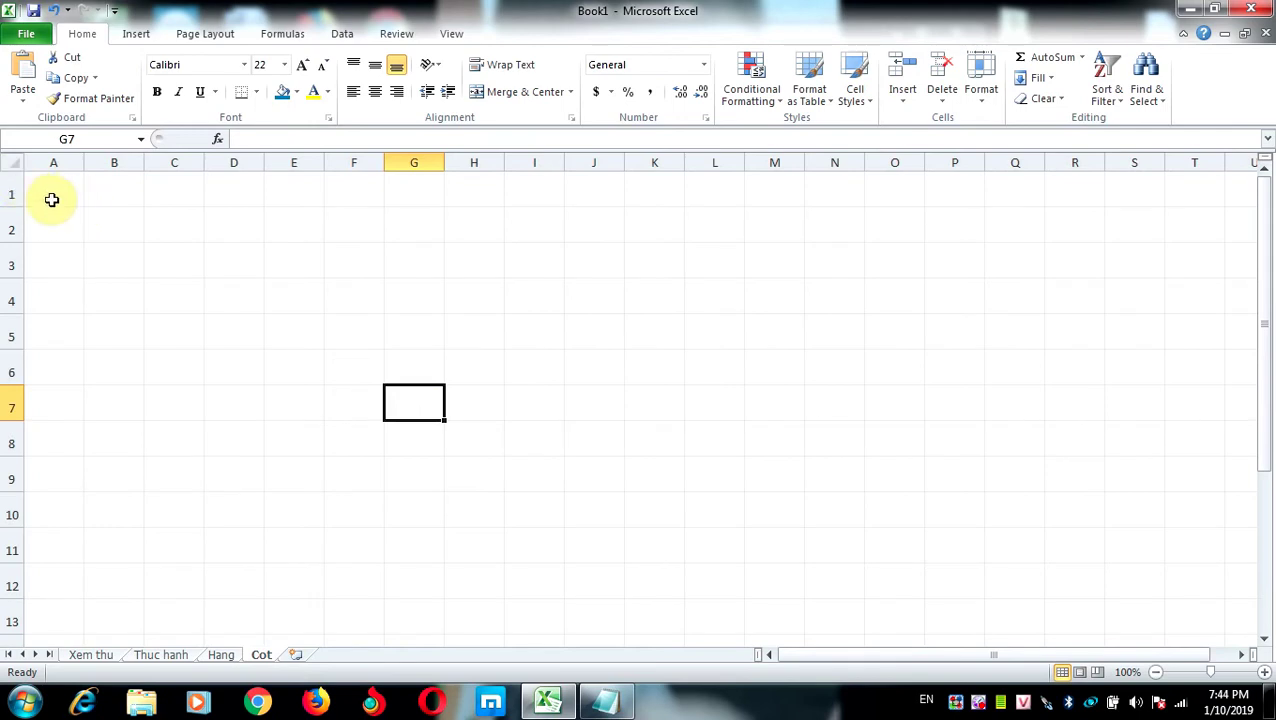
Step: Copy the 'vi tri cot' macro block from the Notepad file
click(605, 702)
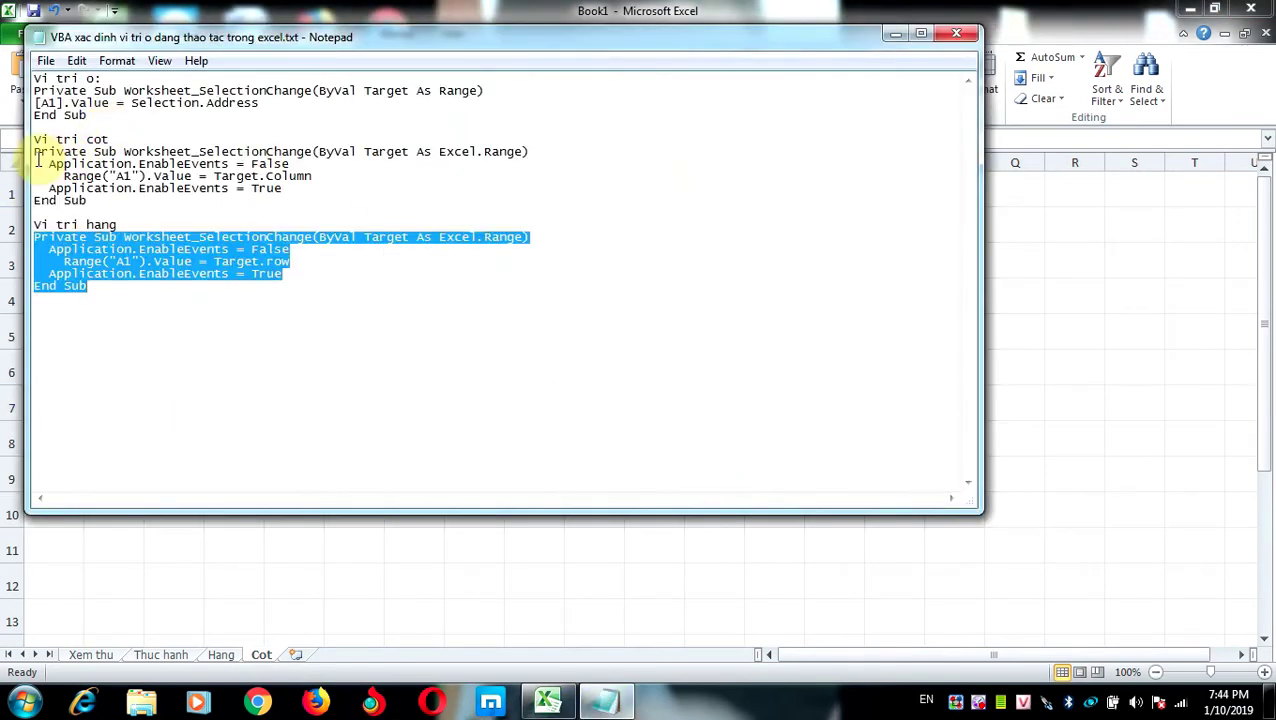
drag(35, 152, 88, 200)
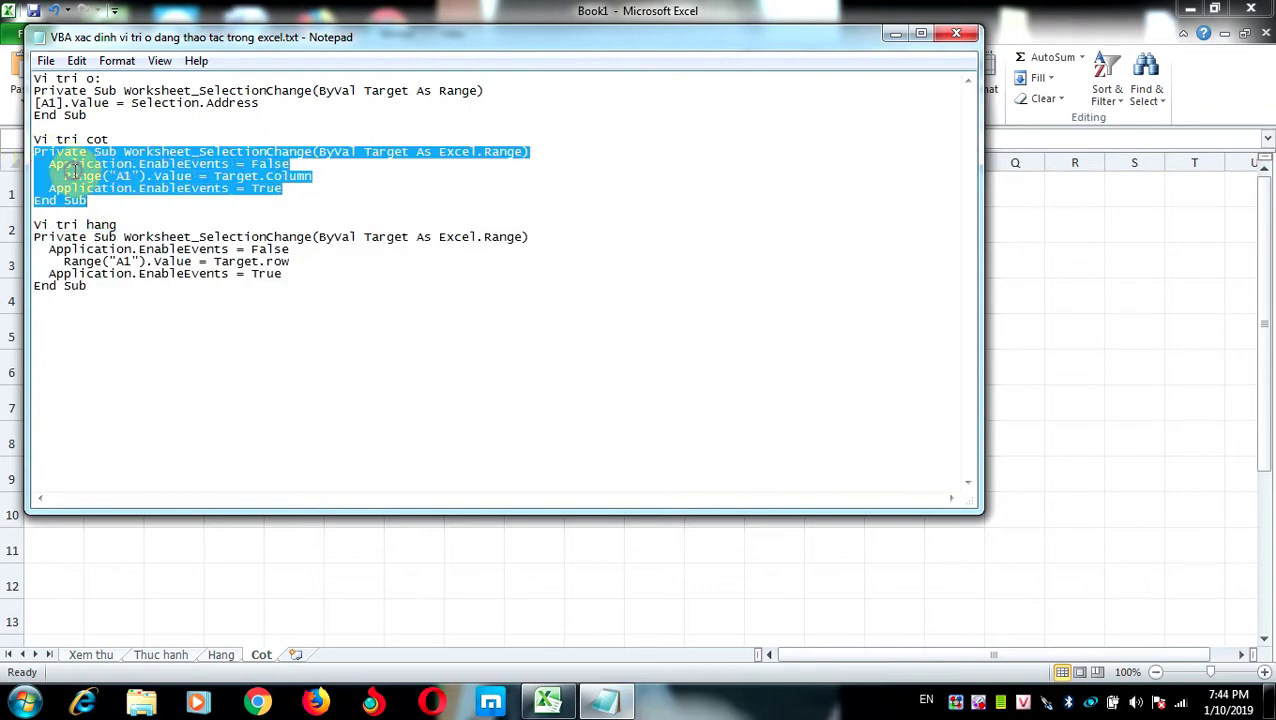
right_click(75, 170)
click(116, 230)
click(1038, 406)
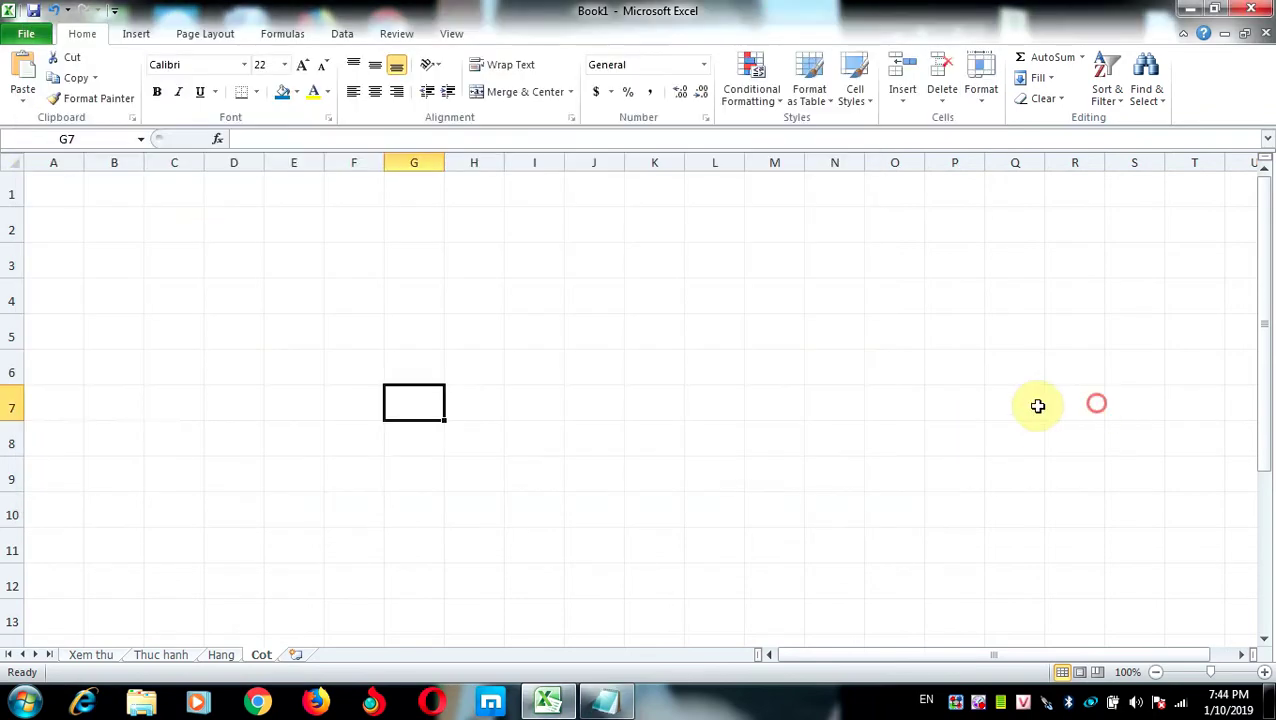
Step: Paste the macro into the Cot sheet's code, change its output cell from A1, and return to Excel
right_click(260, 655)
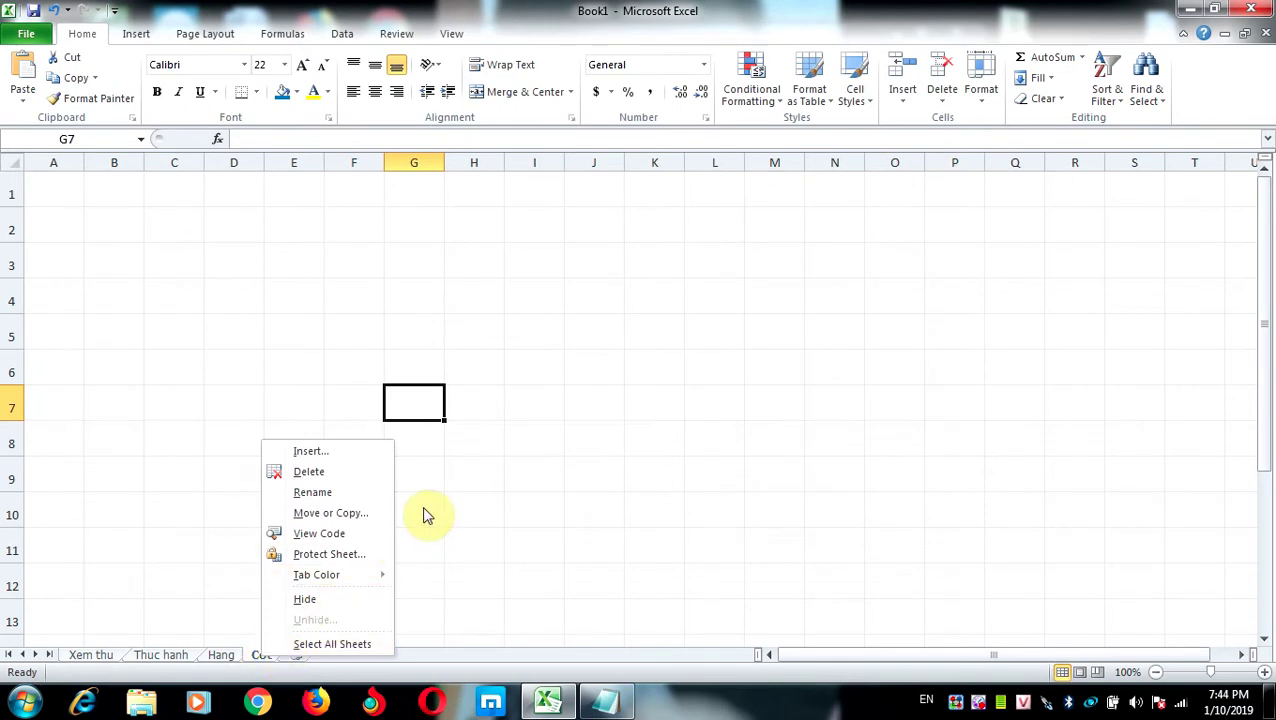
click(333, 536)
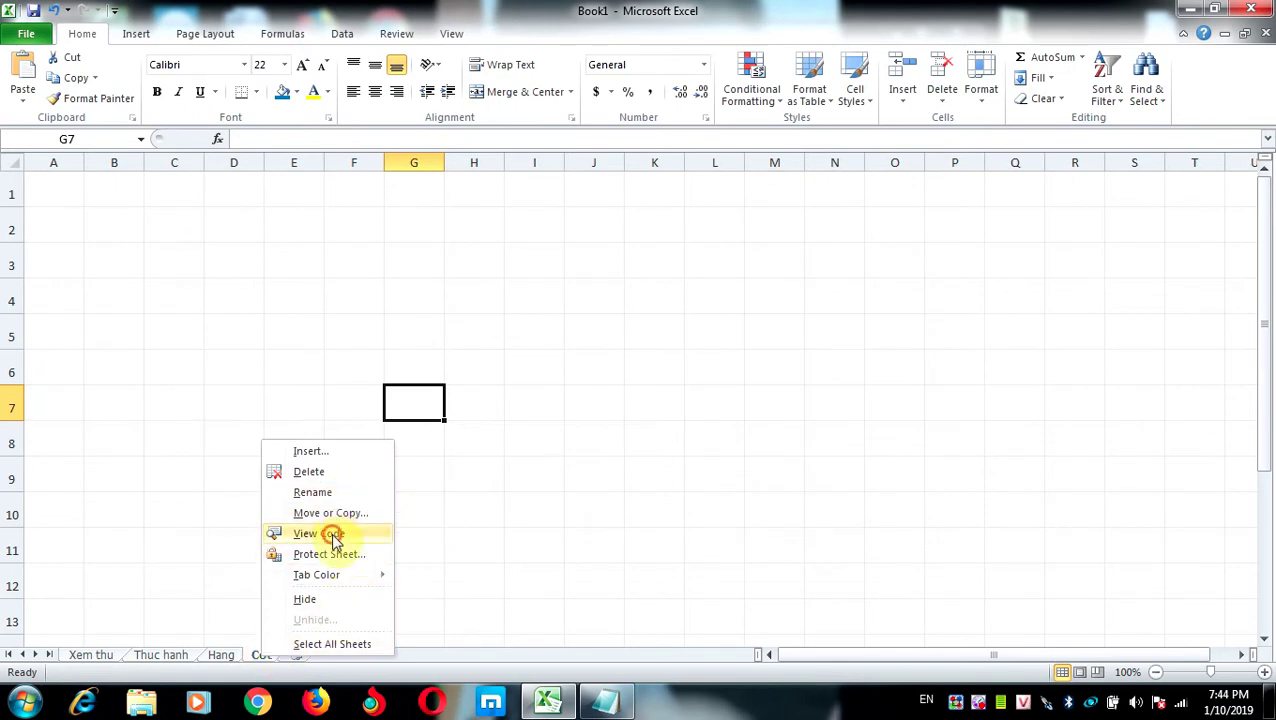
key(ctrl+v)
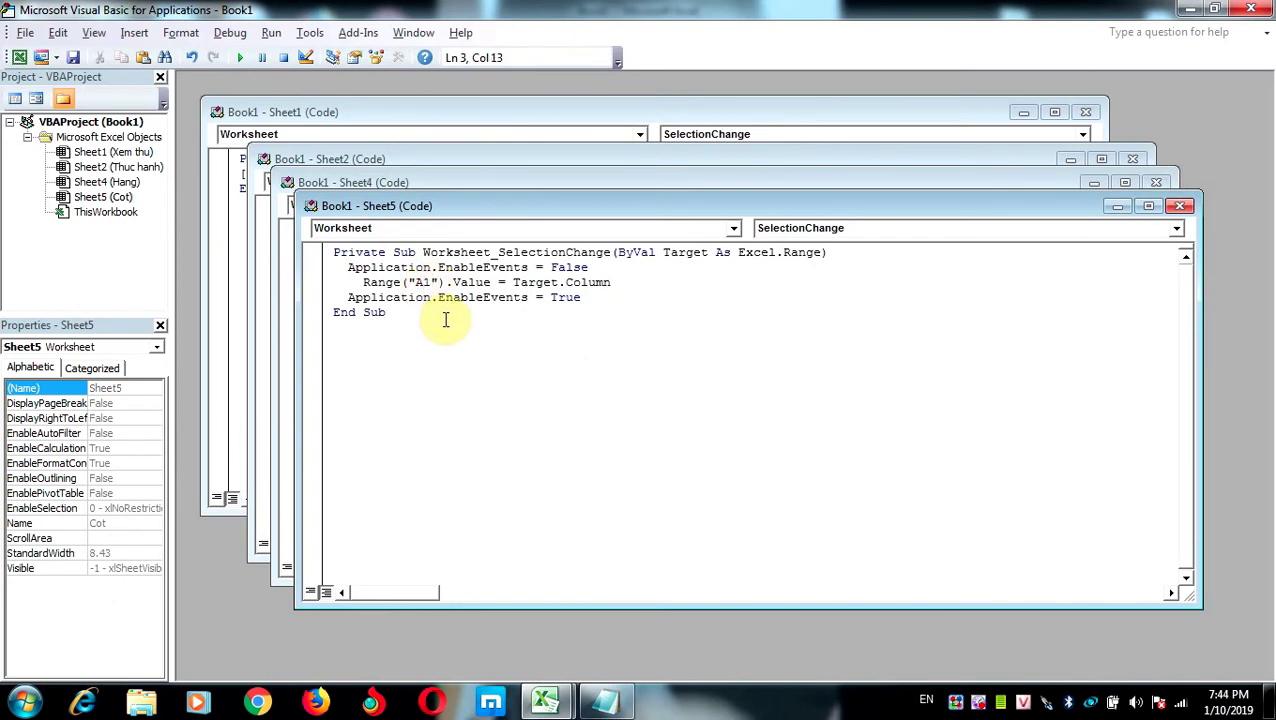
key(BackSpace)
text(d)
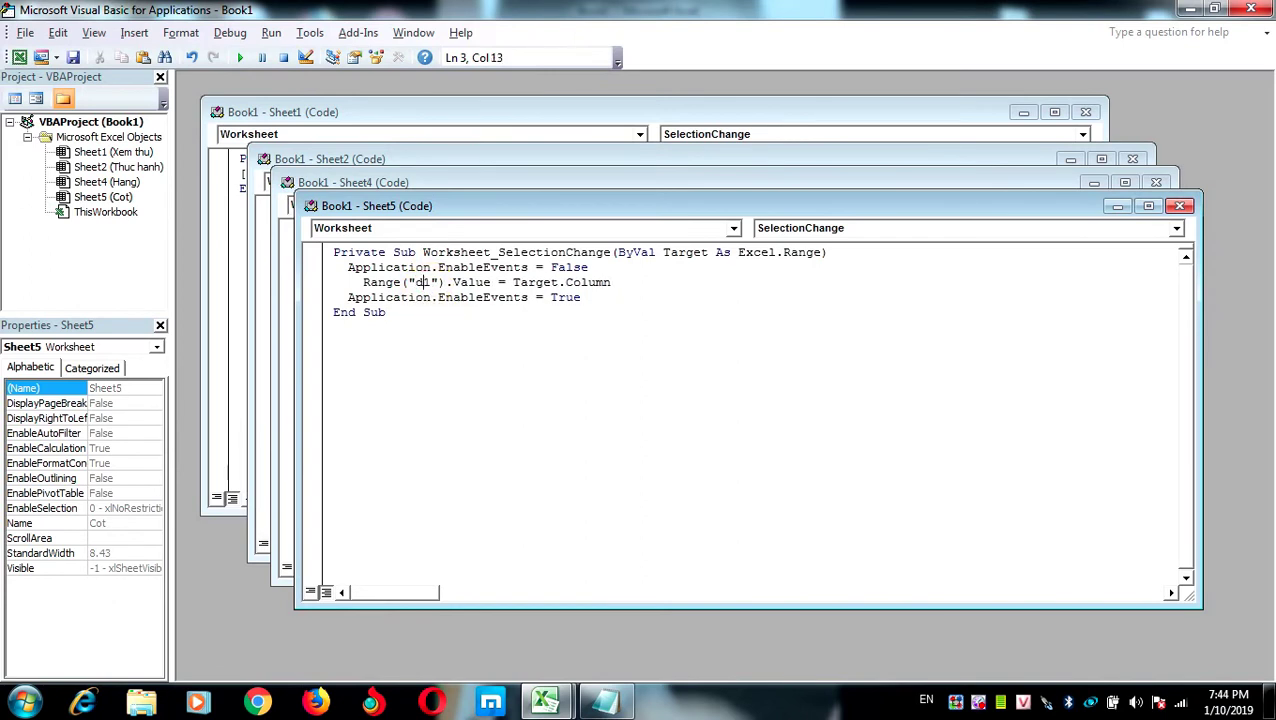
click(25, 32)
click(60, 170)
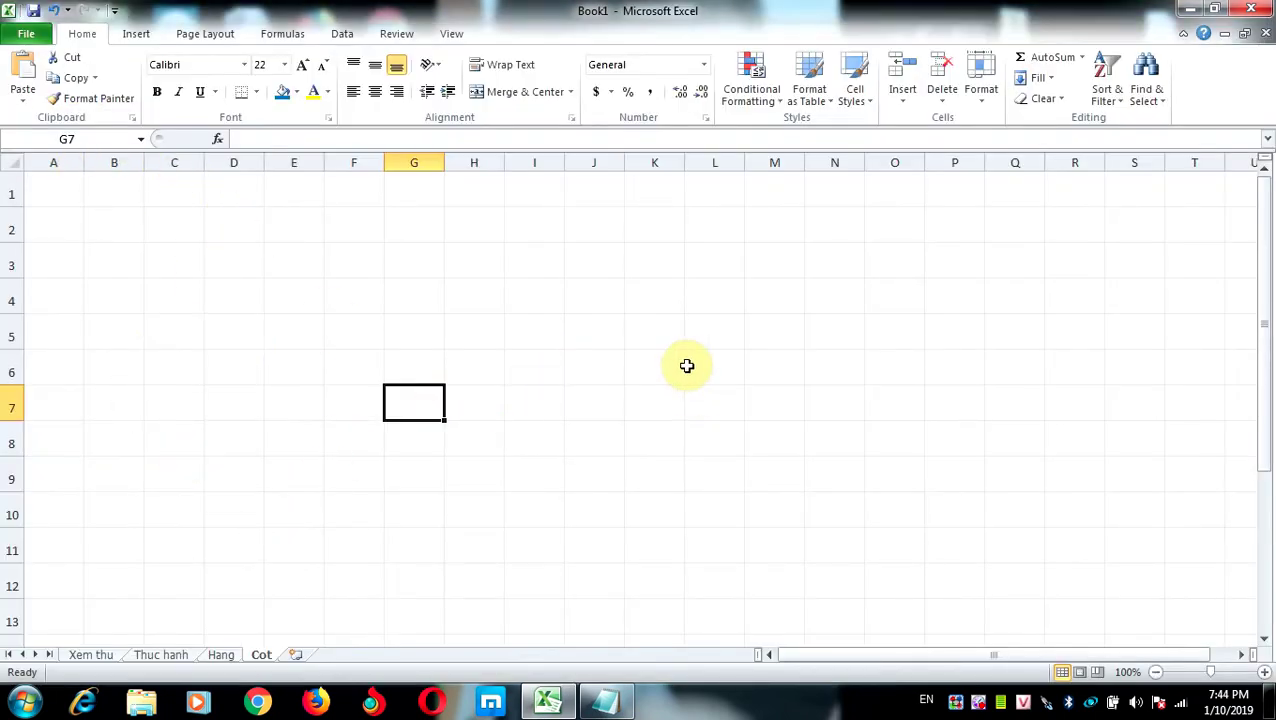
Step: Select I5, O5, H12, D11, D5, F4, H3, M3, T4 and I6, confirming D1 shows each column number
click(531, 330)
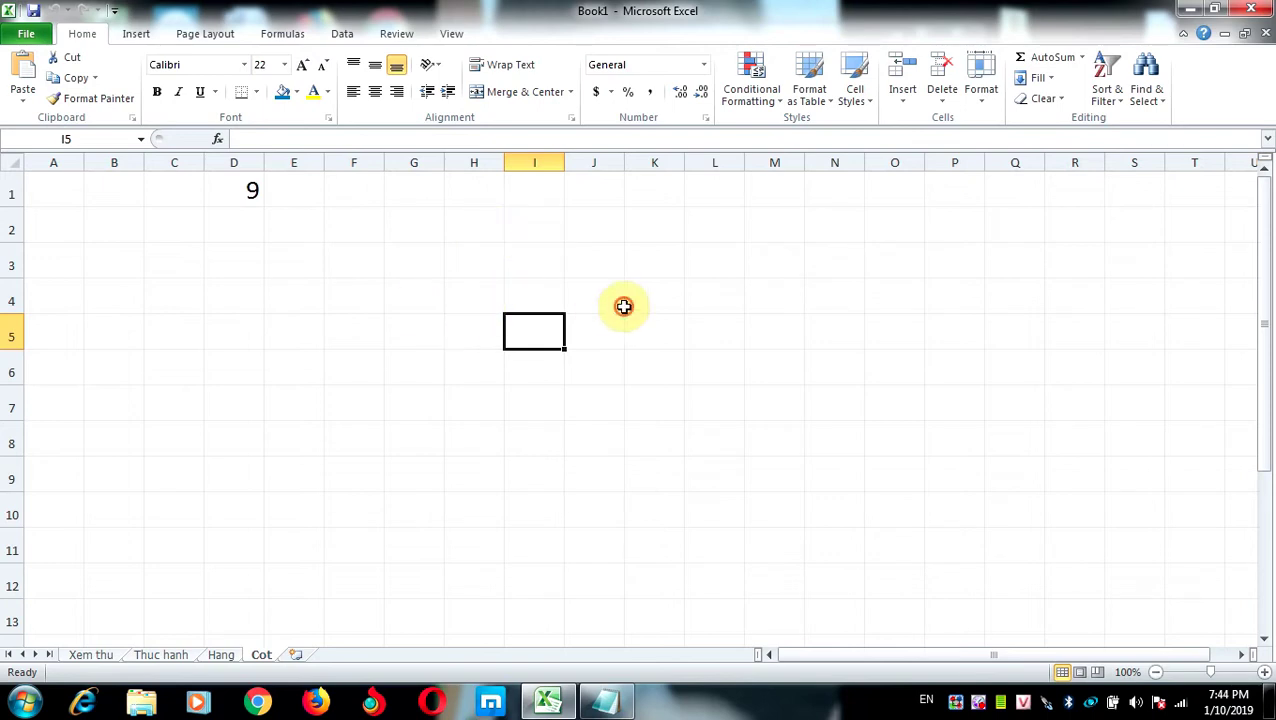
click(880, 334)
click(476, 580)
click(234, 537)
click(222, 336)
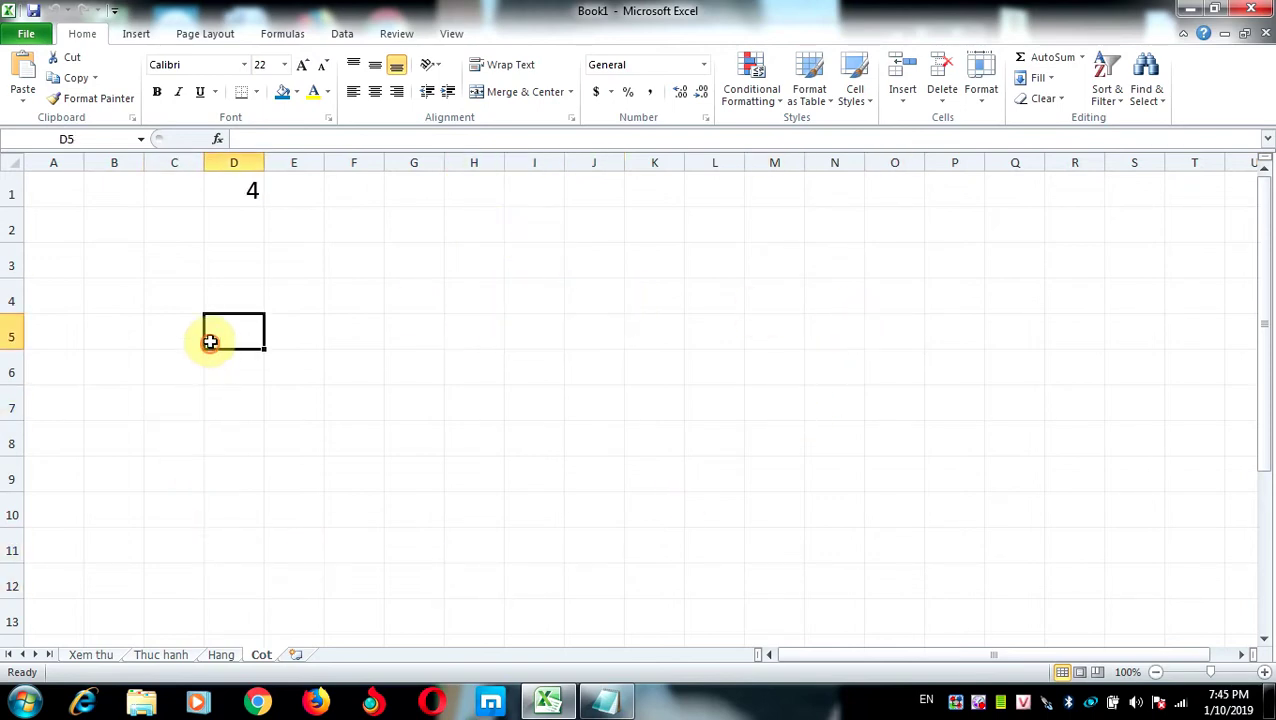
click(365, 302)
click(482, 263)
click(793, 271)
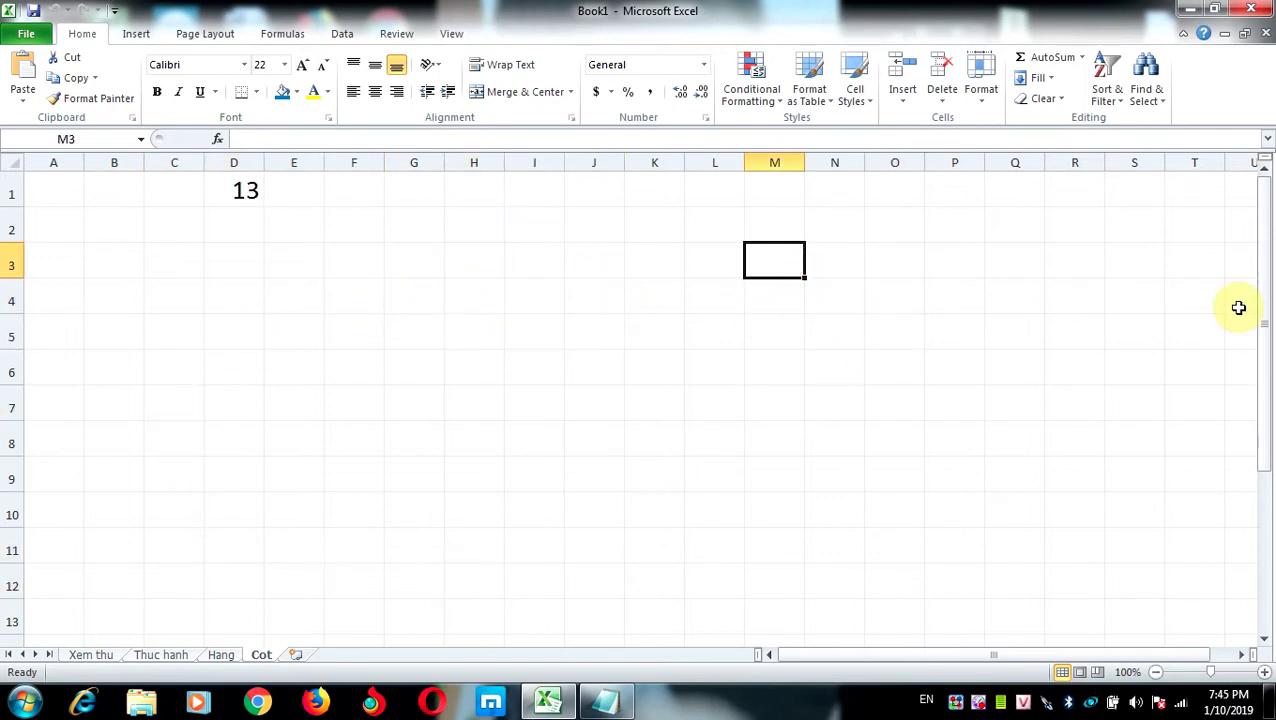
click(1191, 298)
click(537, 362)
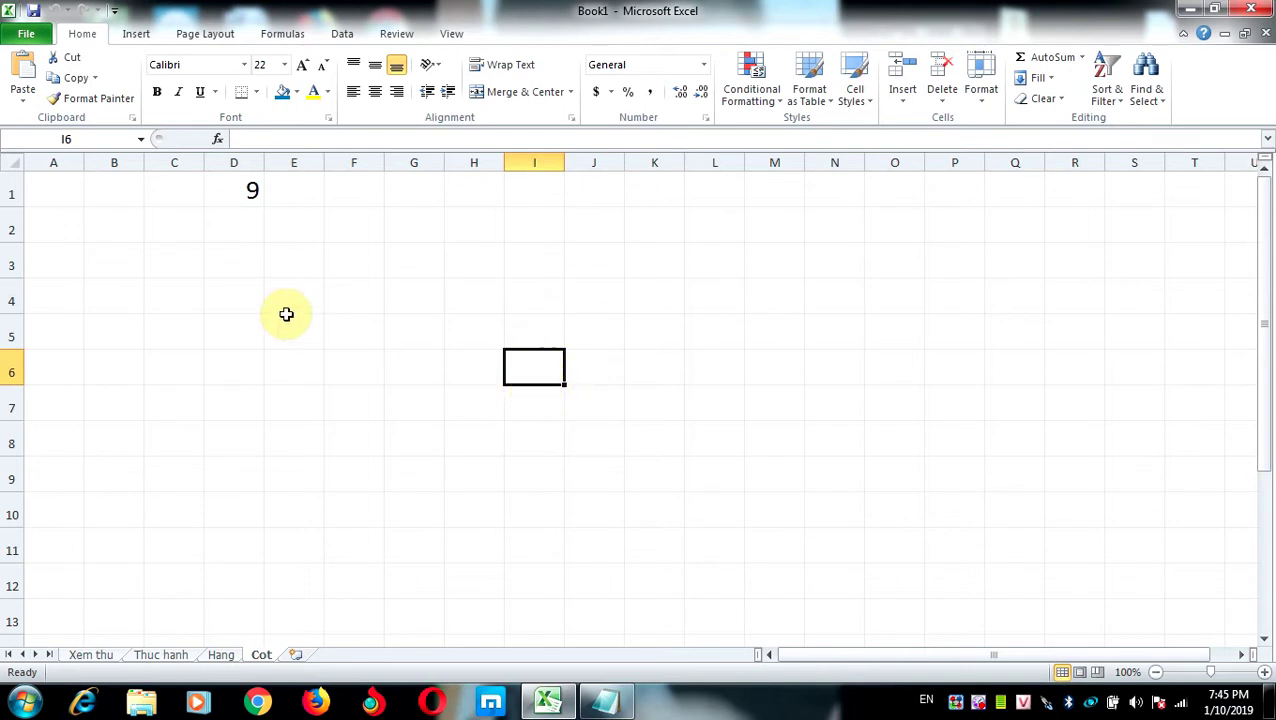
Step: Switch to the Xem thu sheet and select B7, A7 and G9
click(91, 654)
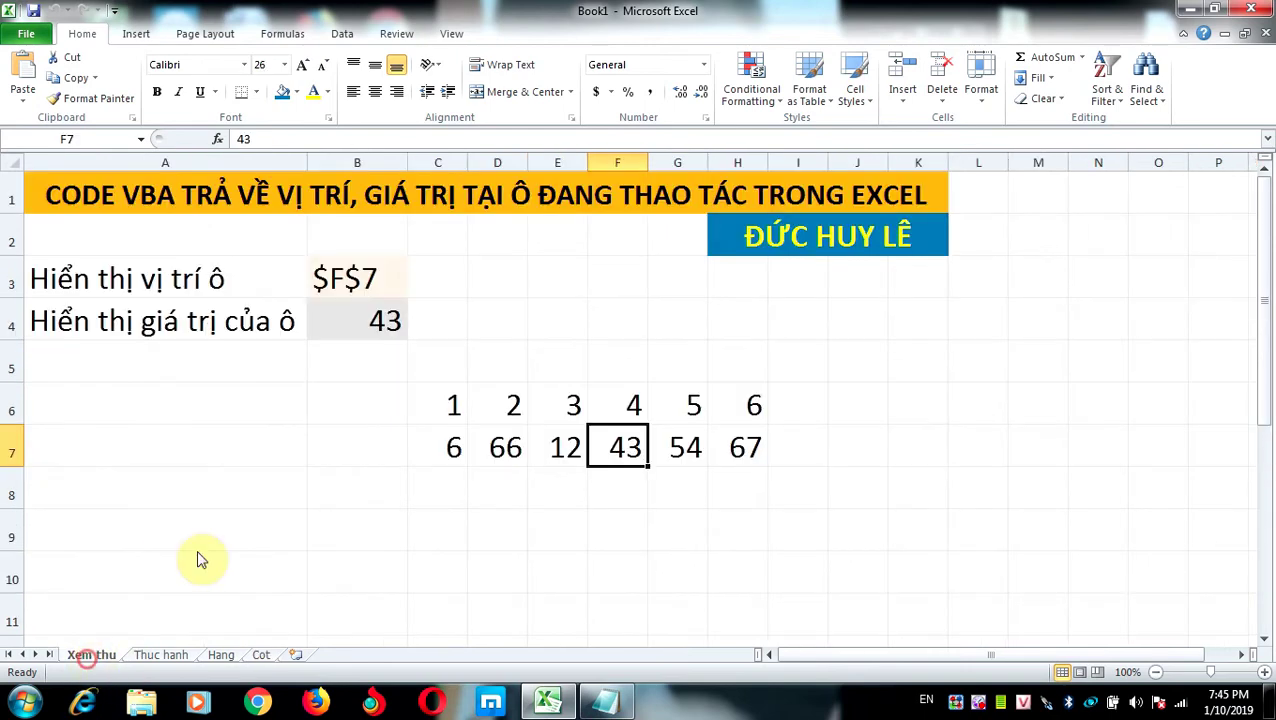
click(362, 441)
click(199, 454)
click(667, 519)
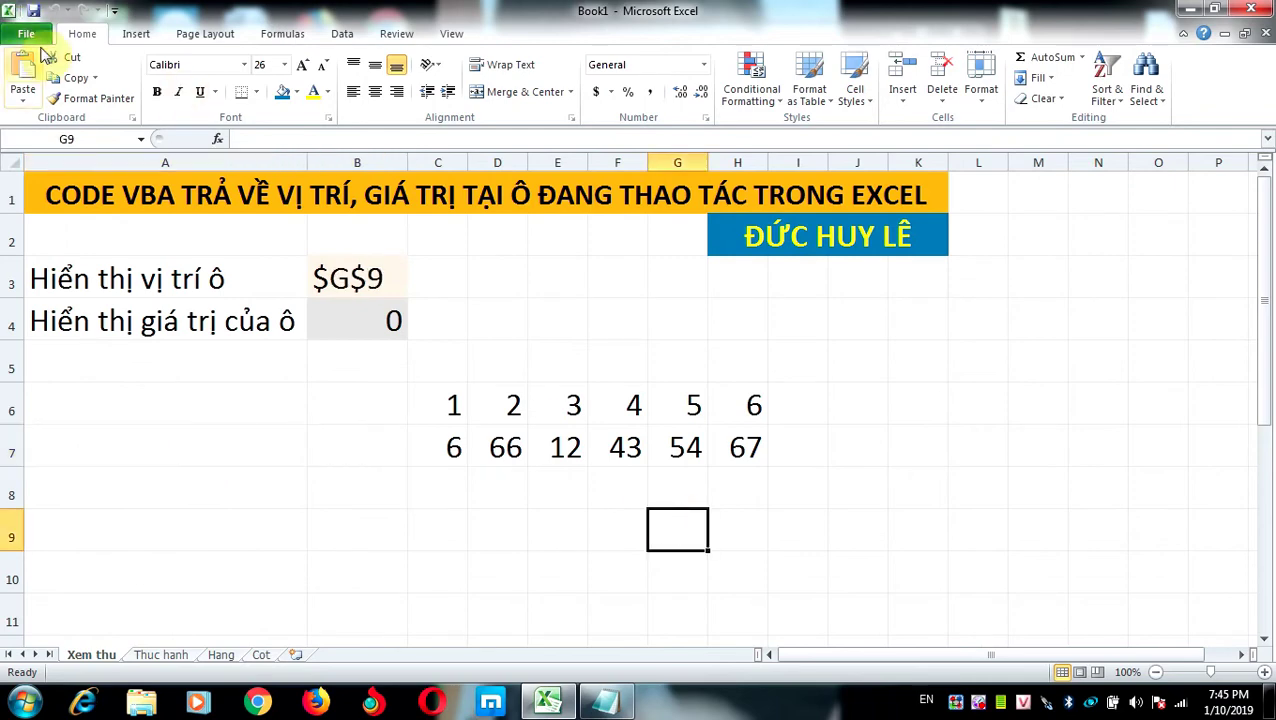
Step: Save the workbook to the Desktop as Book1234, triggering the macro-free workbook warning
click(30, 34)
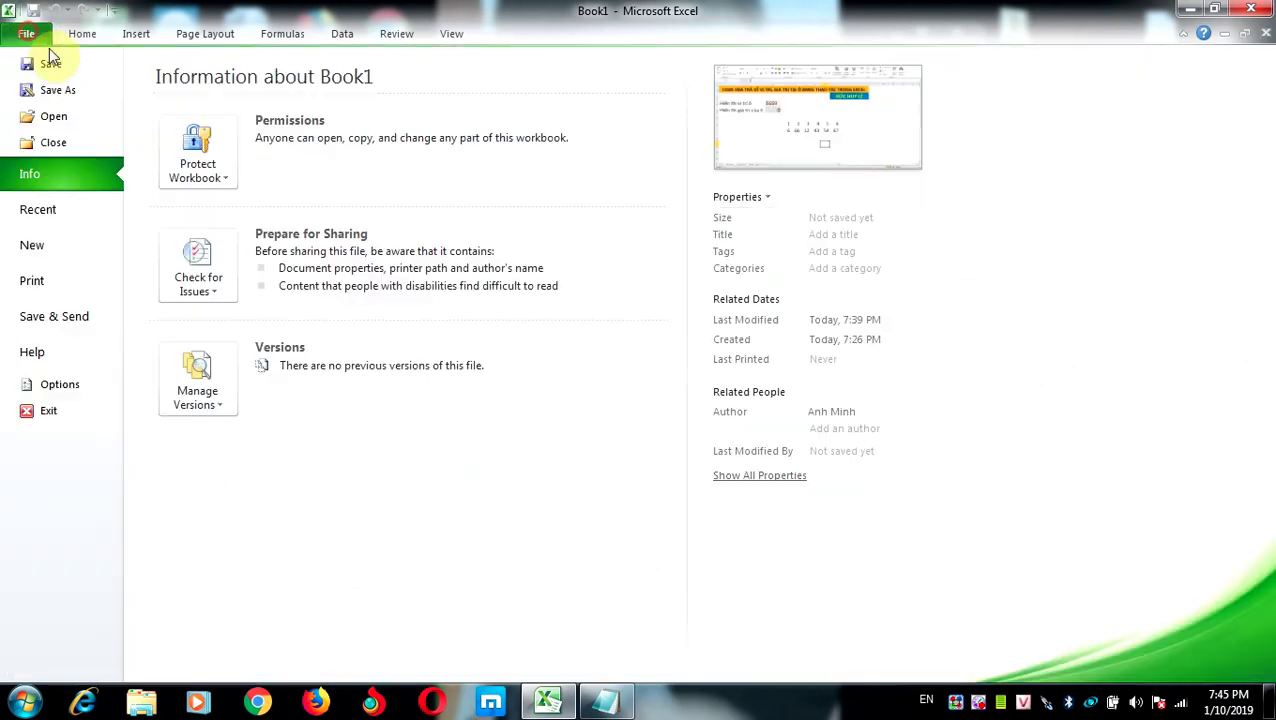
click(86, 89)
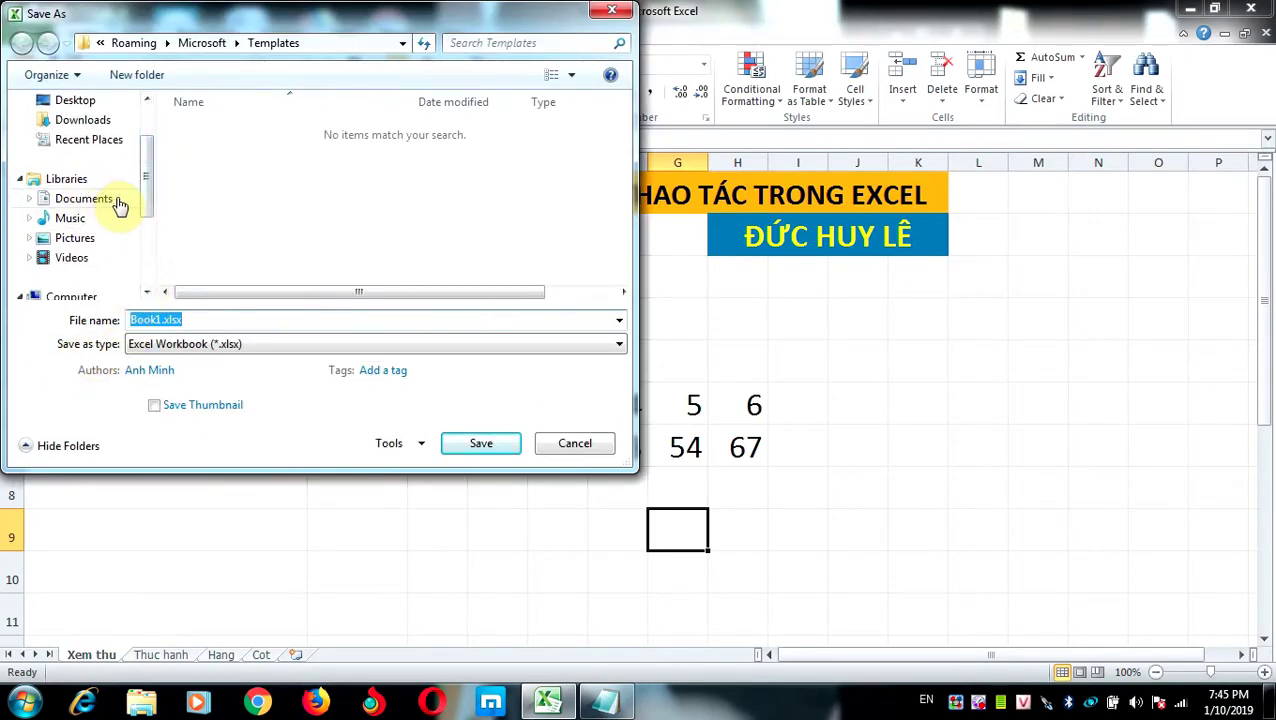
click(82, 101)
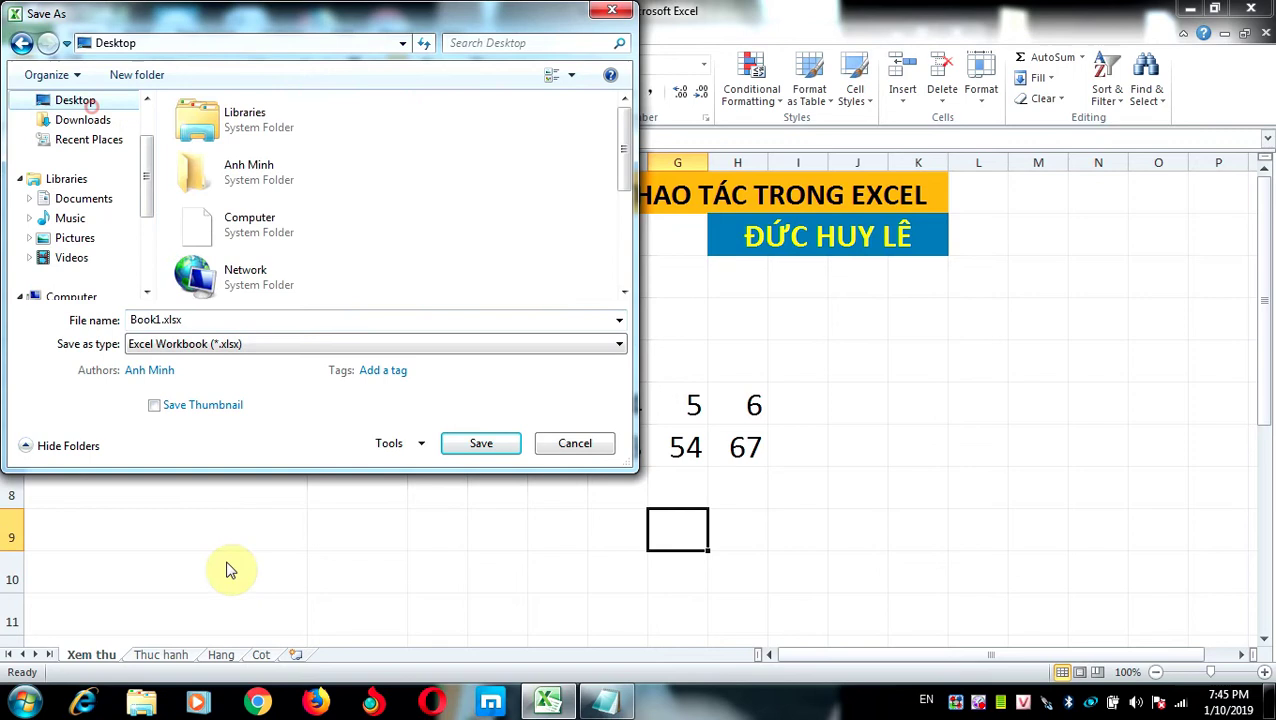
double_click(160, 319)
text(234)
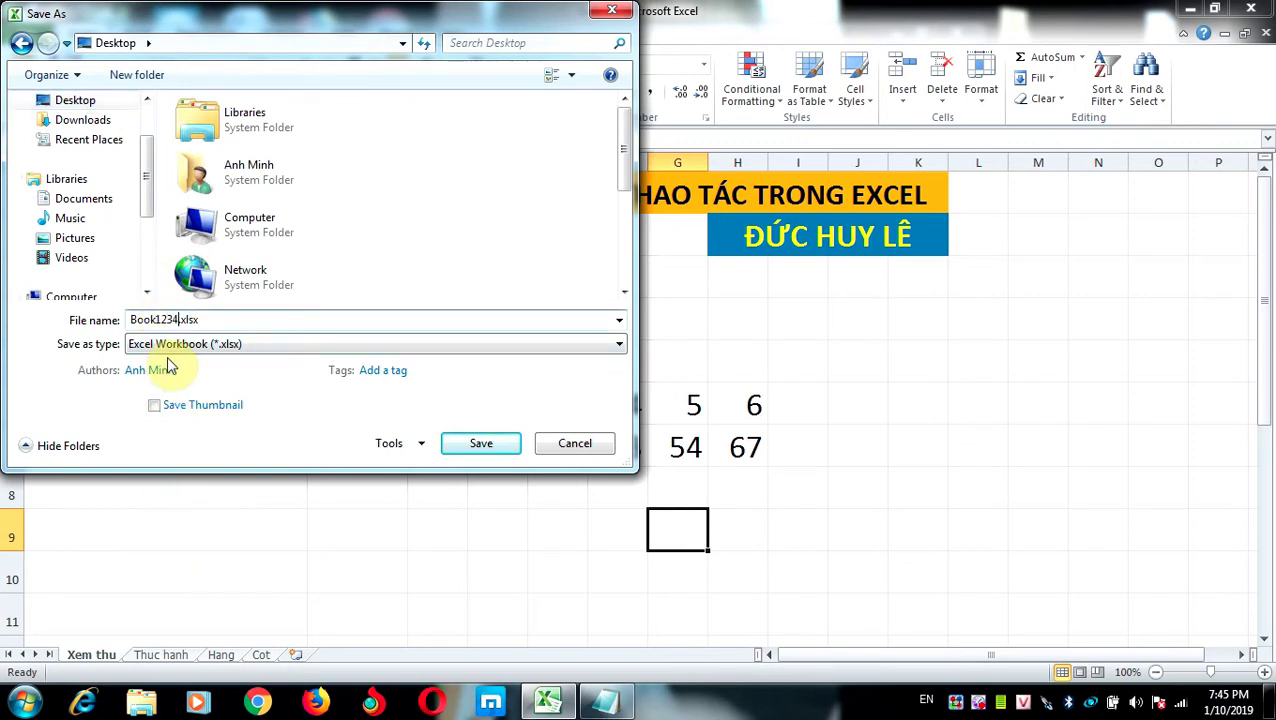
click(483, 447)
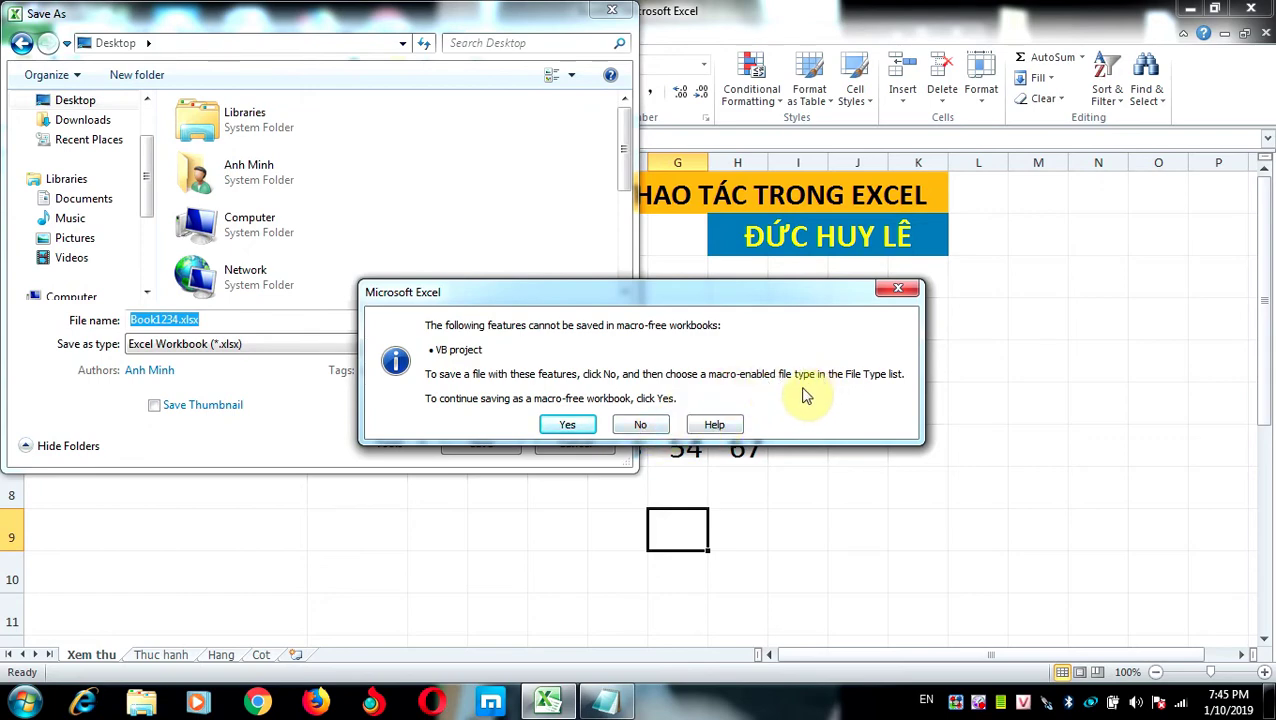
Step: Decline the warning and save to the Desktop as Book1234.xltm, an Excel Macro-Enabled Template
click(640, 424)
click(336, 350)
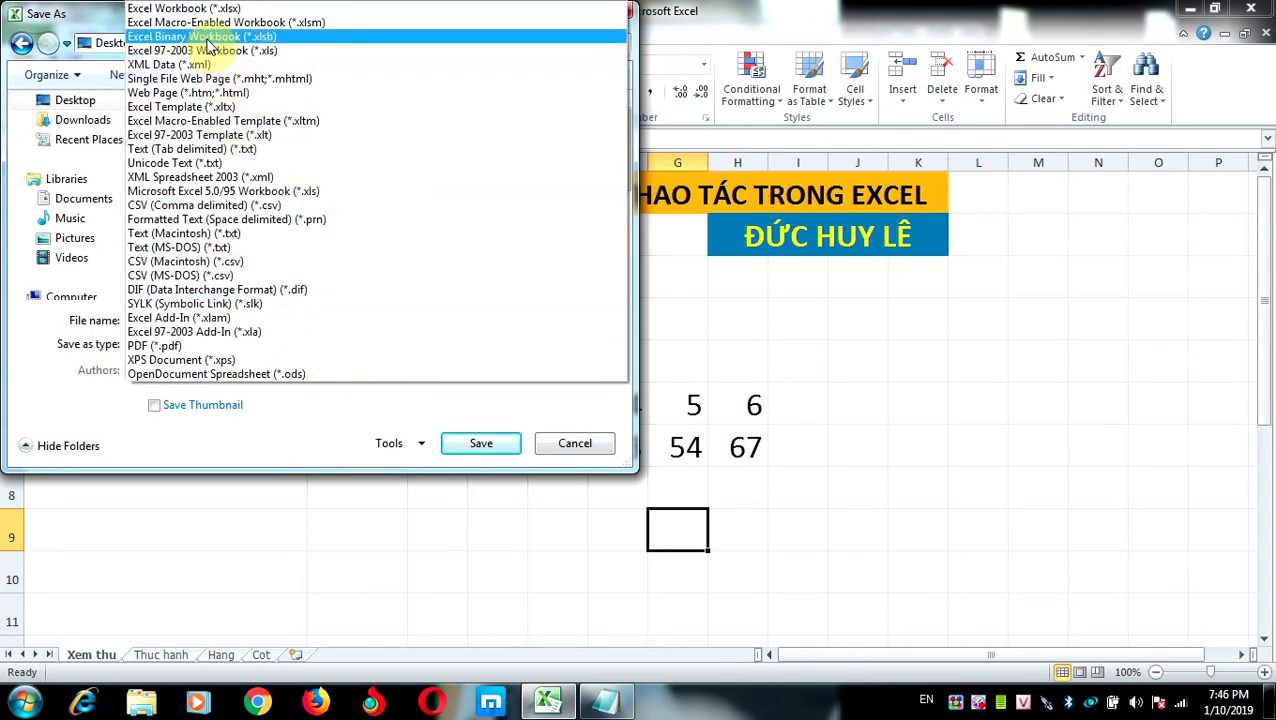
click(143, 122)
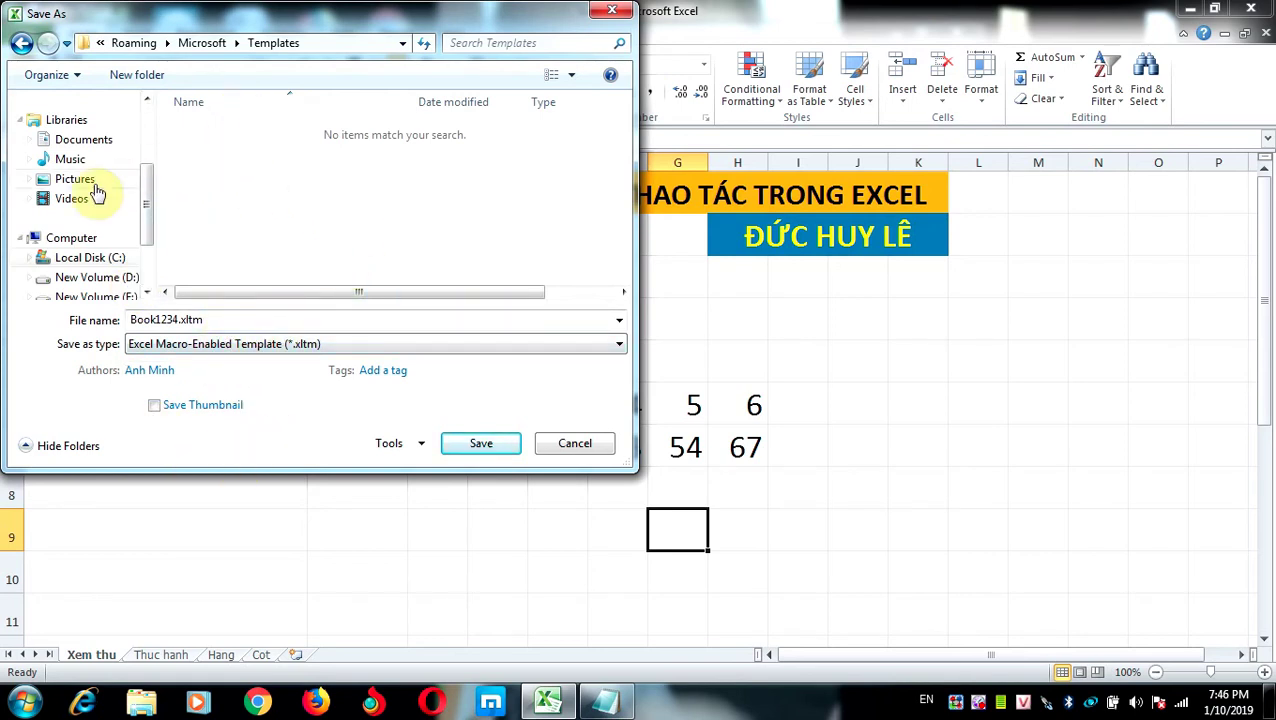
drag(146, 200, 100, 144)
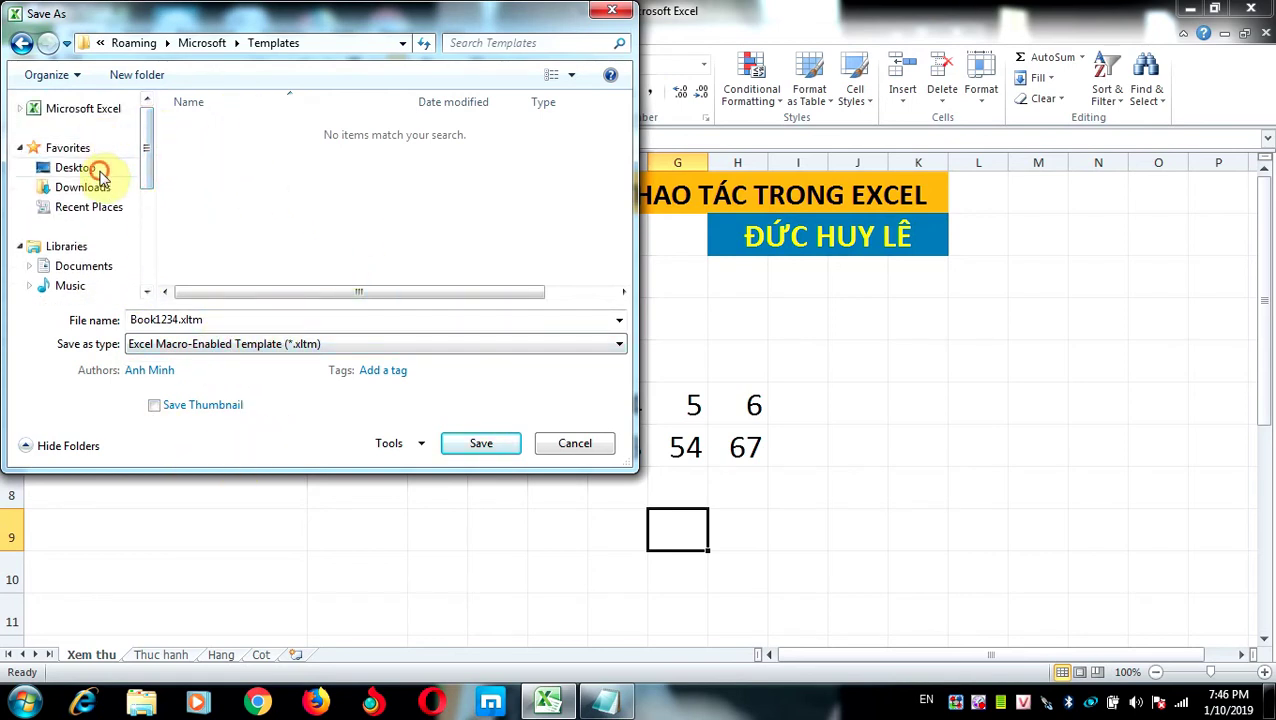
click(92, 169)
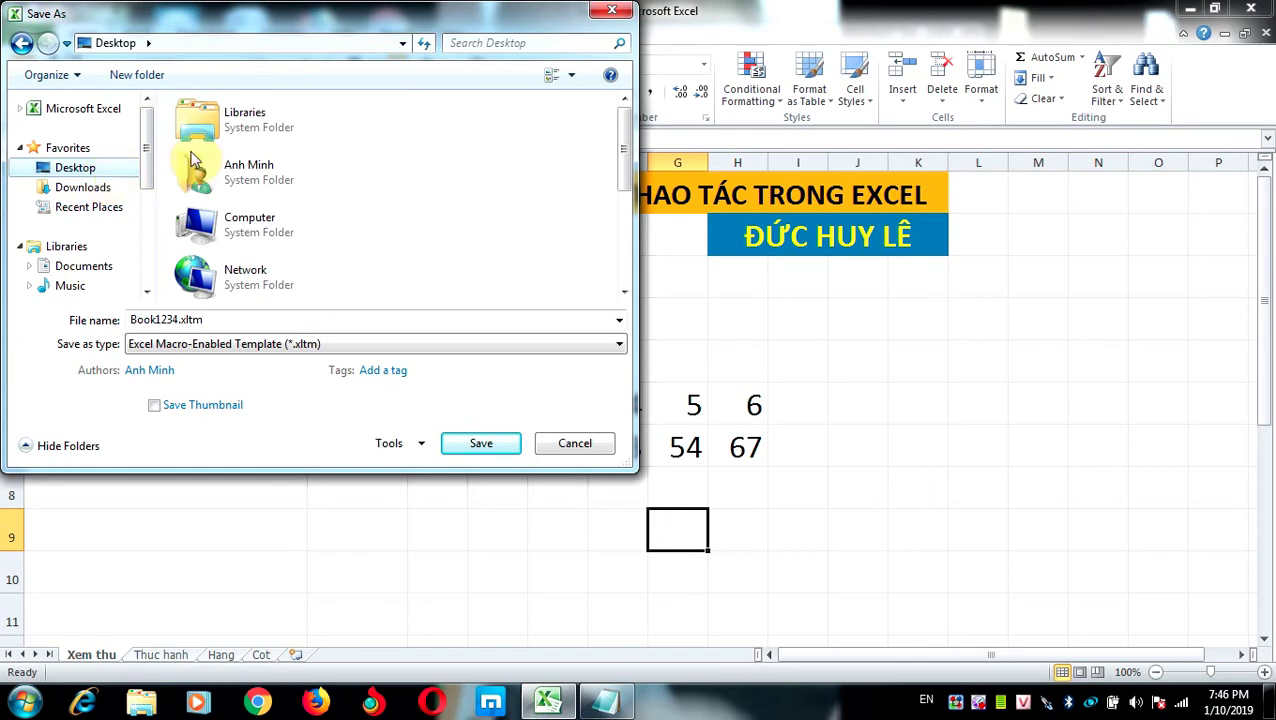
click(481, 449)
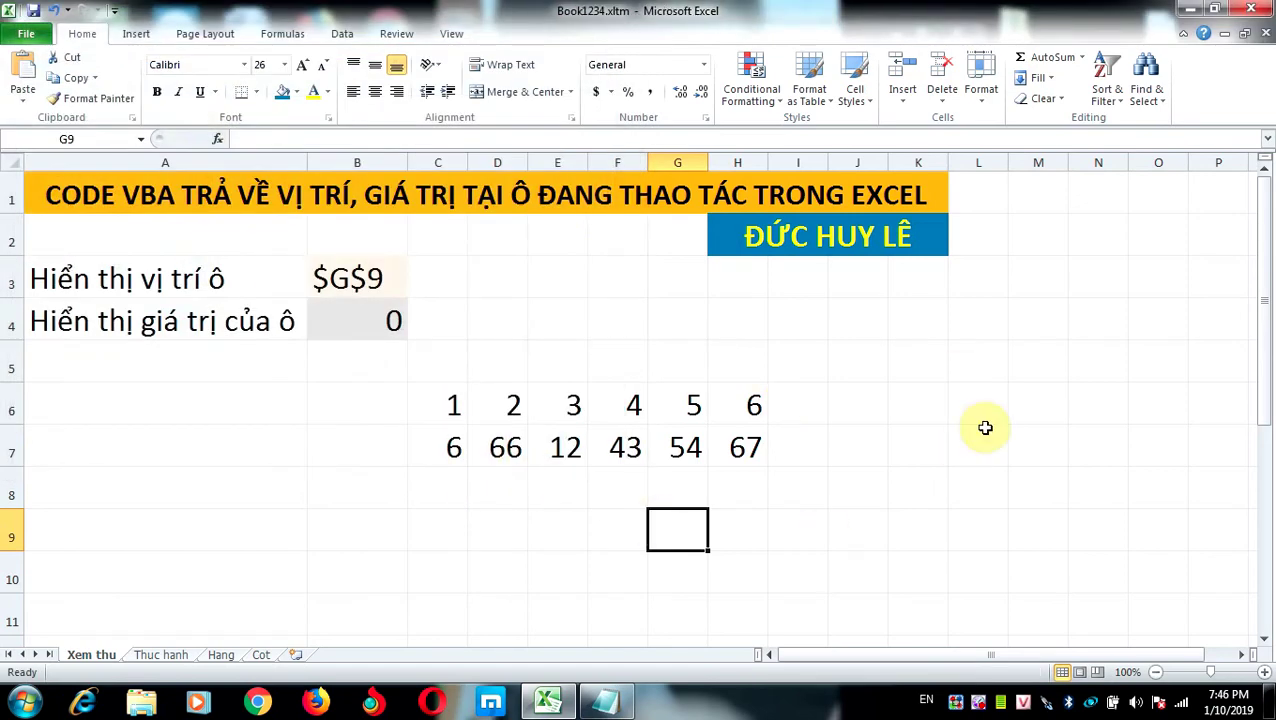
Step: Close Excel and Notepad, answering Notepad's save prompt, then open Book1234.xltm from the desktop
click(1252, 10)
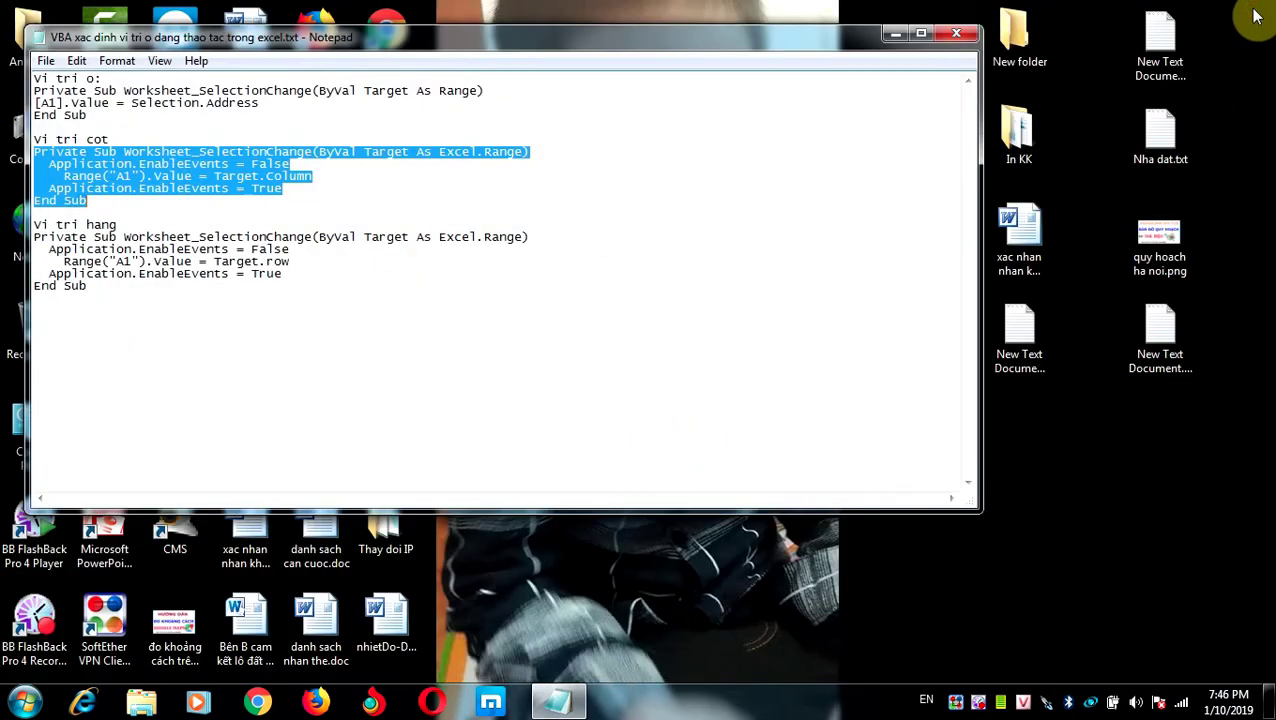
click(956, 33)
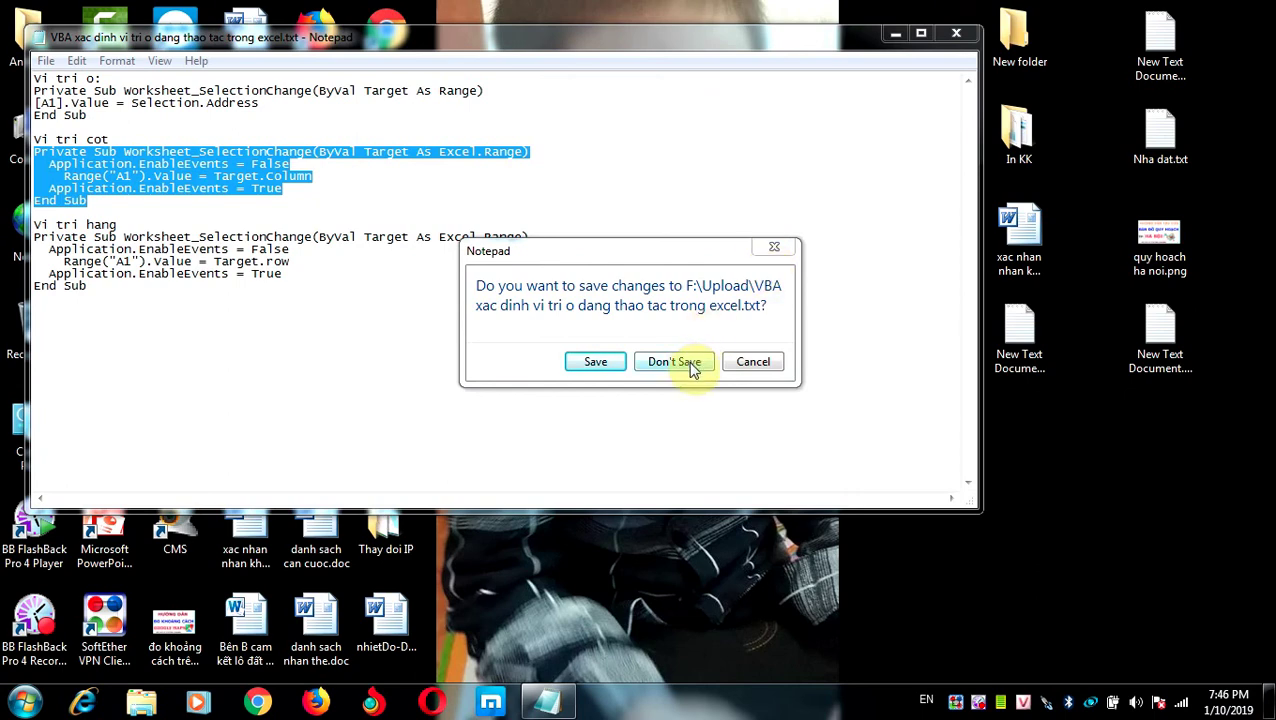
click(604, 362)
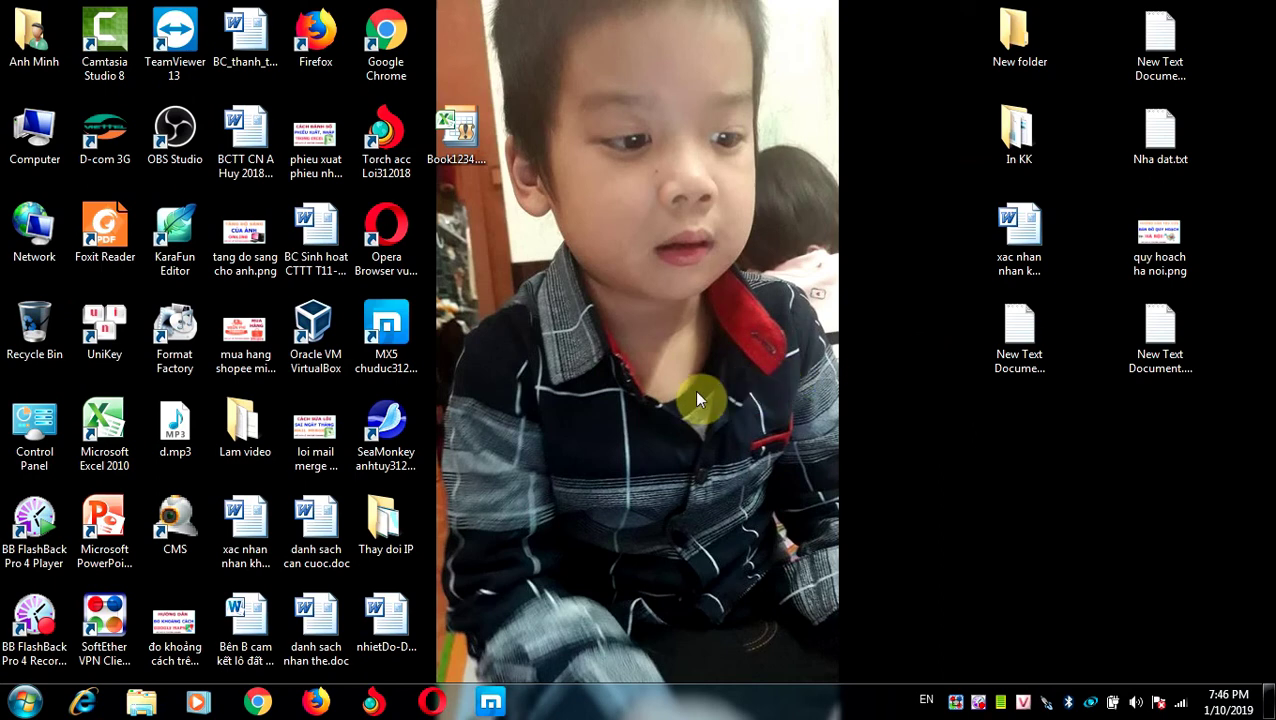
double_click(460, 144)
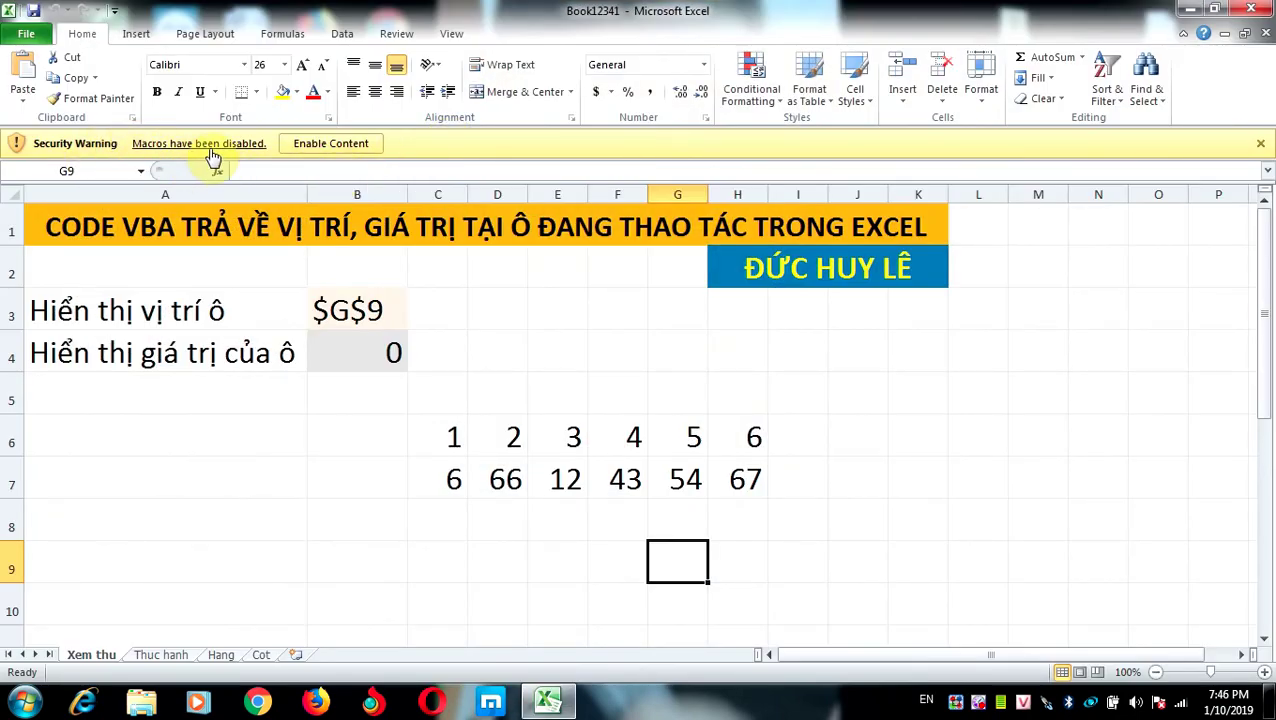
Step: Enable the workbook's macros and test B3/B4 with J9, L6, E11, C9, B7 and E6:F6
click(308, 147)
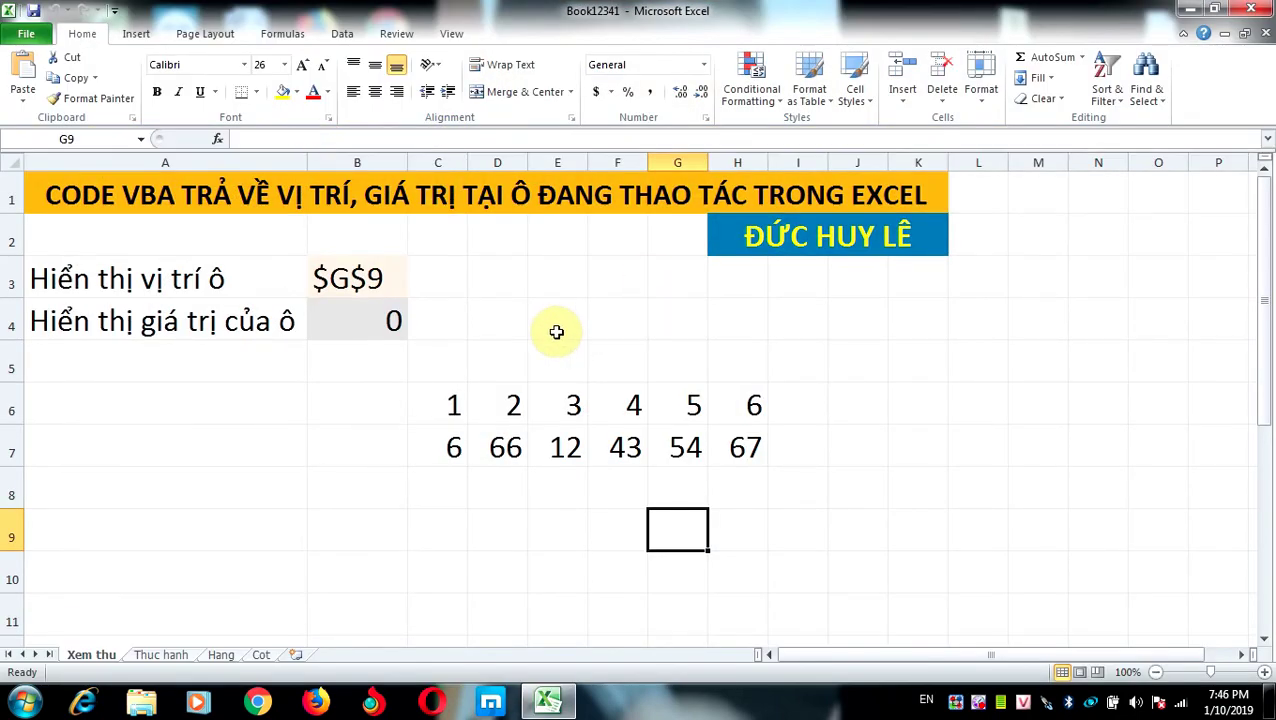
click(857, 530)
click(978, 408)
click(535, 605)
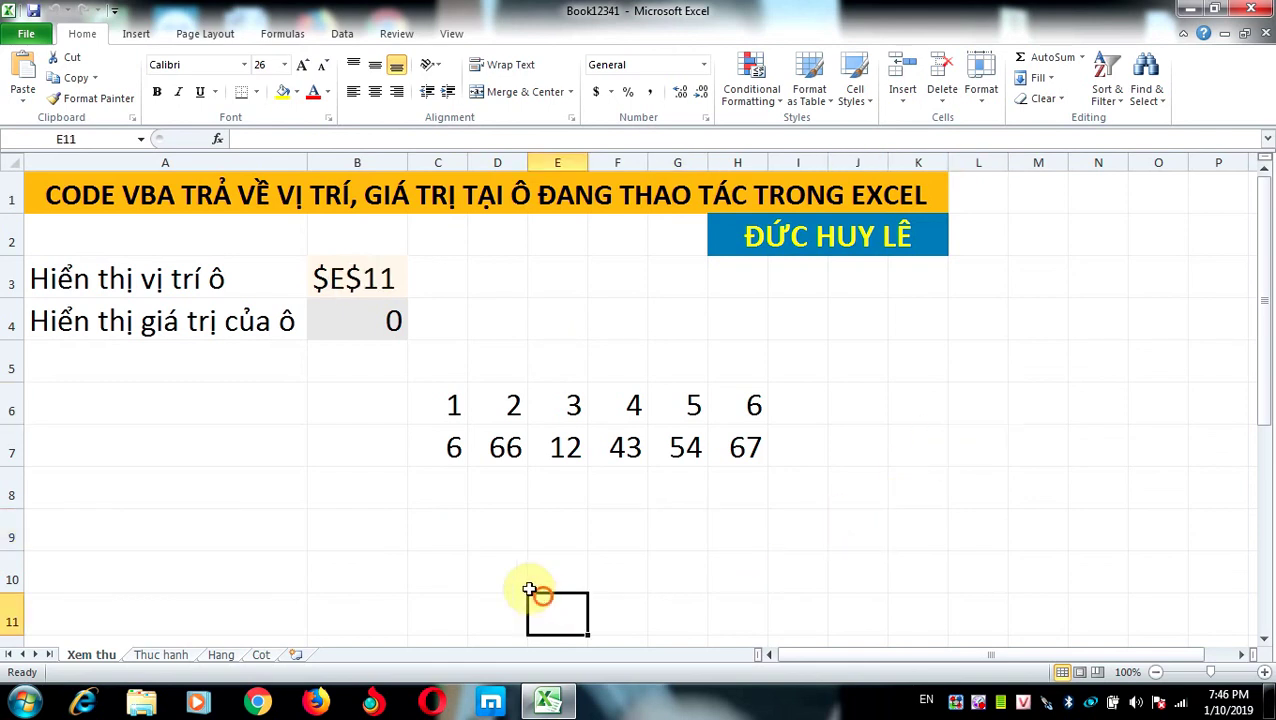
click(437, 530)
click(308, 457)
drag(565, 404, 620, 404)
Step: Keep testing with K5, K8, I7, H7 (67), G7 (54), E7 (12), F7 (43) and empty M8
click(915, 366)
click(940, 497)
click(795, 447)
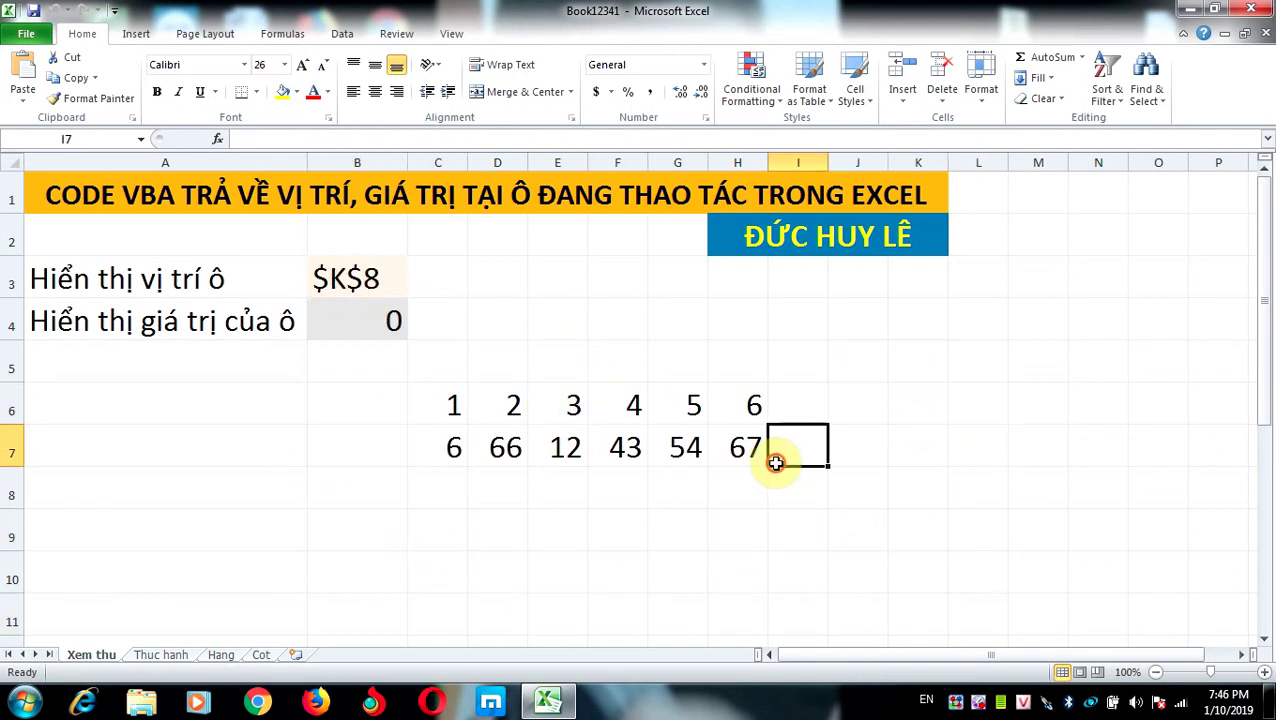
click(750, 450)
click(664, 450)
click(555, 447)
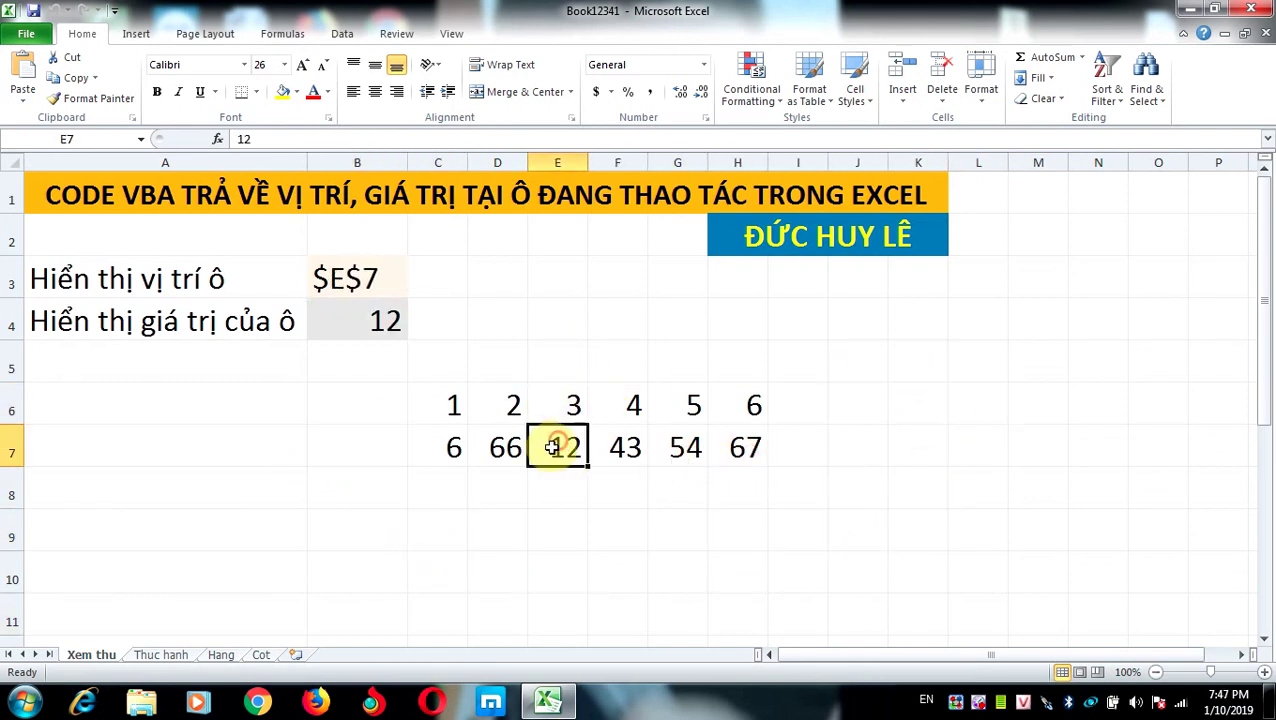
click(615, 450)
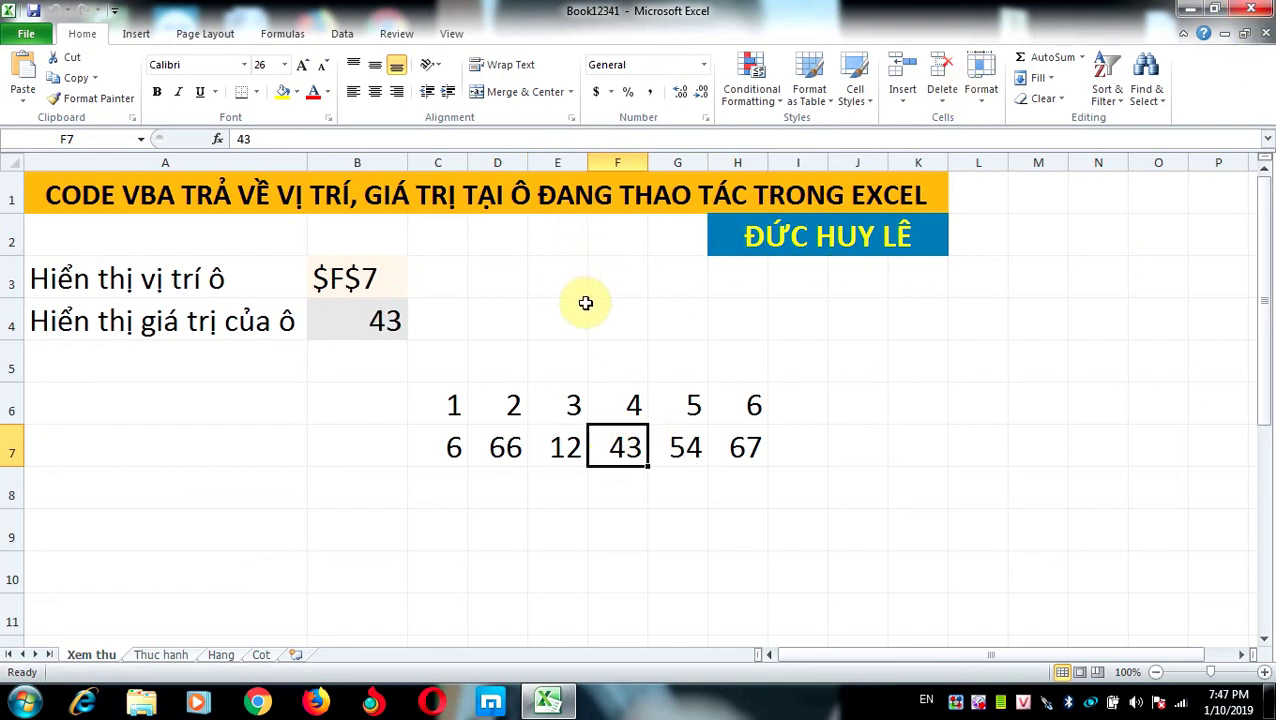
click(1014, 499)
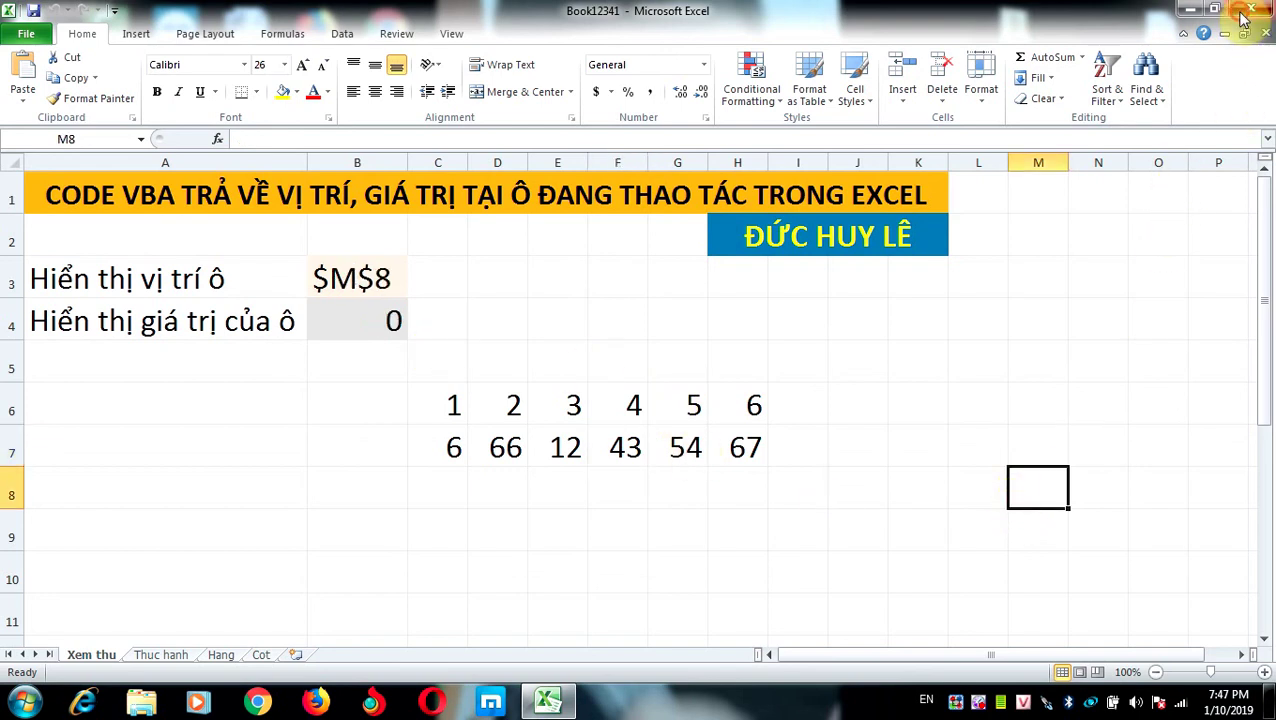